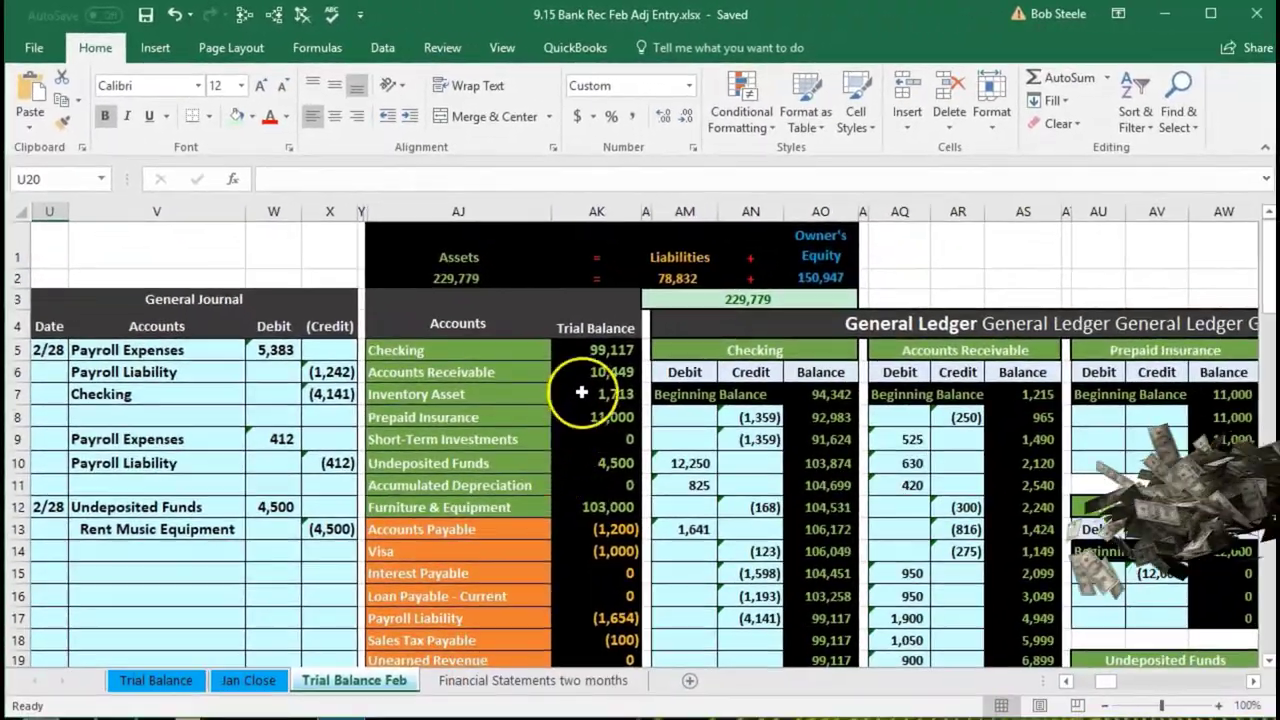
Step: Start at the Checking balance in the trial balance and move along row 5 to the February bank reconciliation
left_click(576, 354)
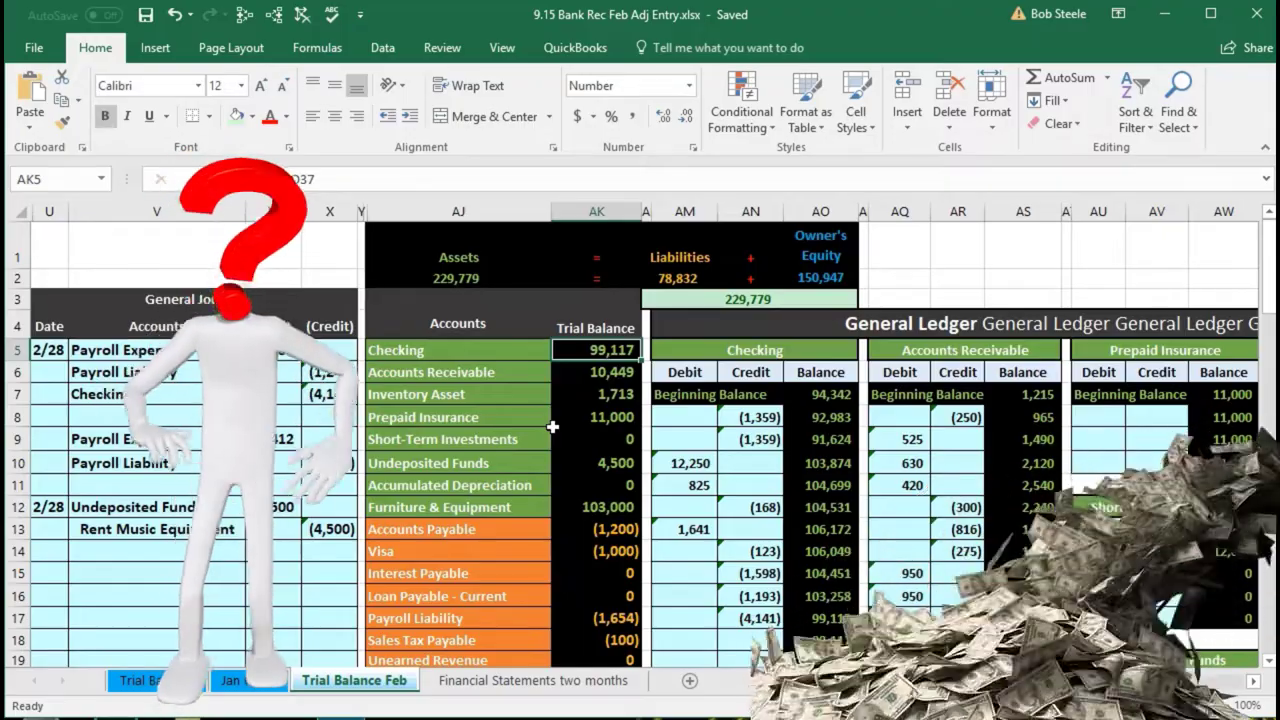
key("Right")
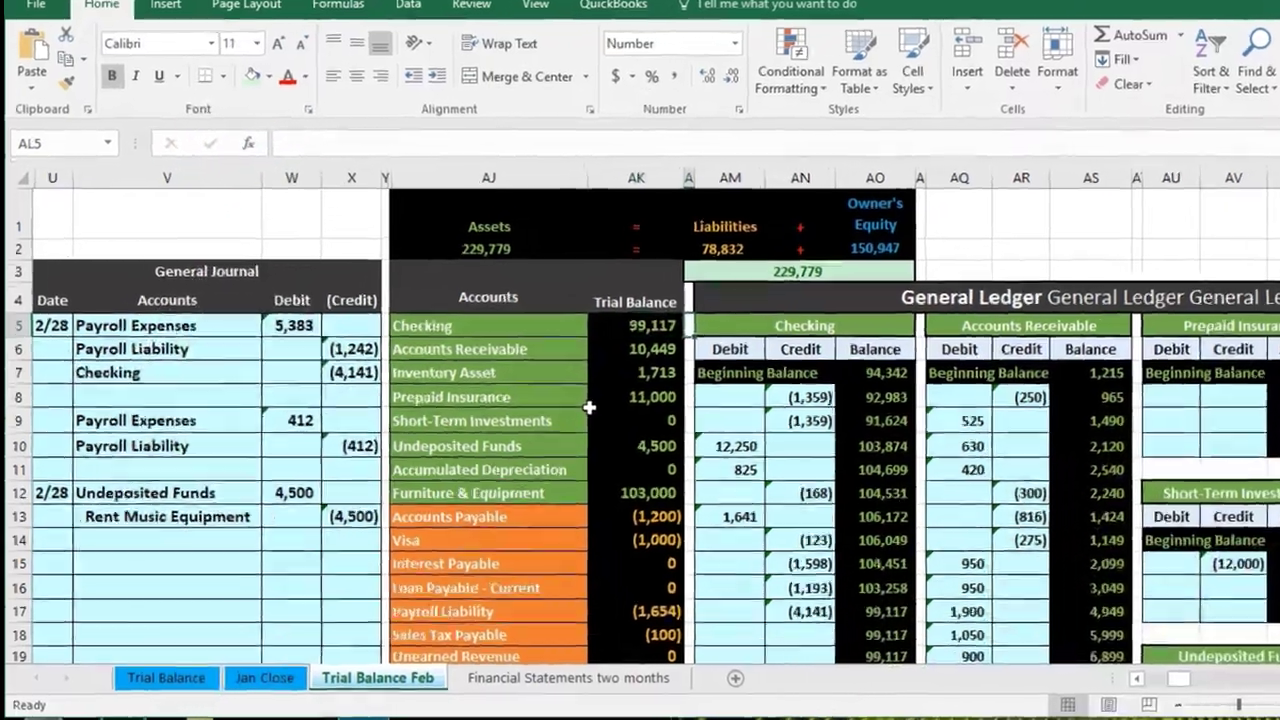
key("Right")
key("Right")
key("Right")
key("Right")
key("Right")
key("Right")
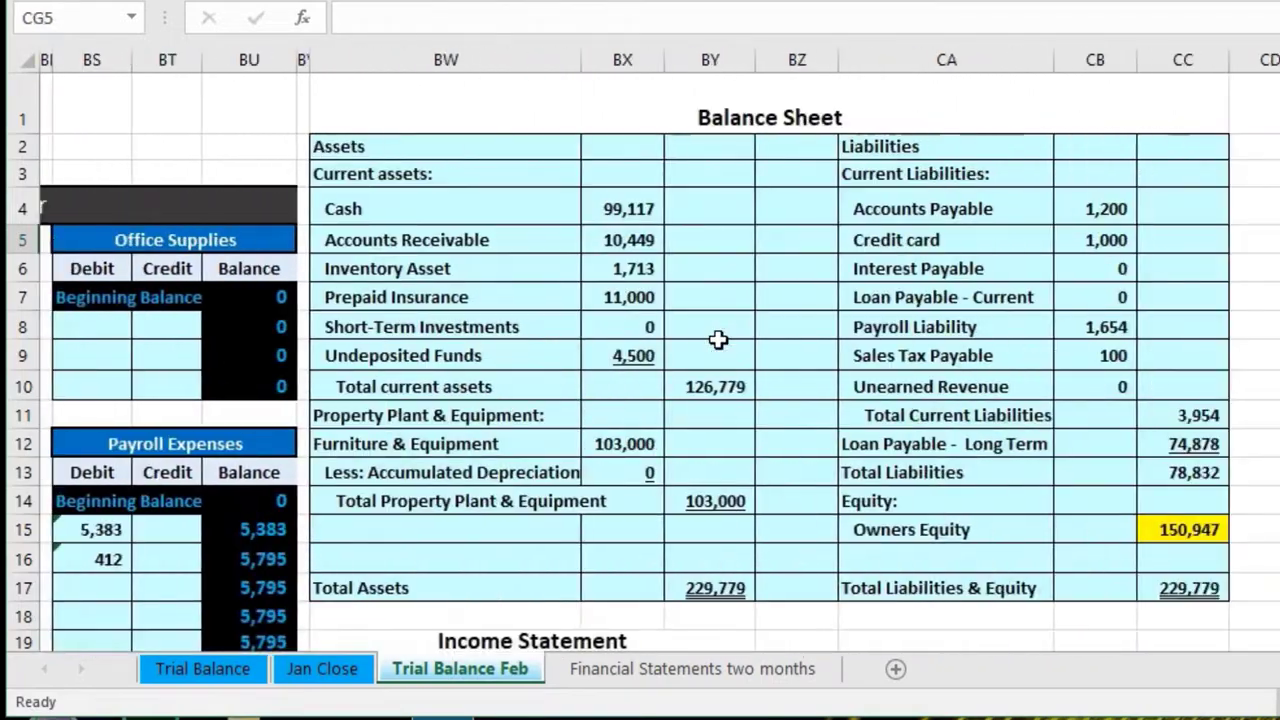
key("Right")
key("Right")
key("Right")
key("Right")
key("Right")
key("Right")
key("Right")
key("Right")
key("Right")
key("Right")
key("Right")
key("Right")
key("Right")
key("Right")
key("Right")
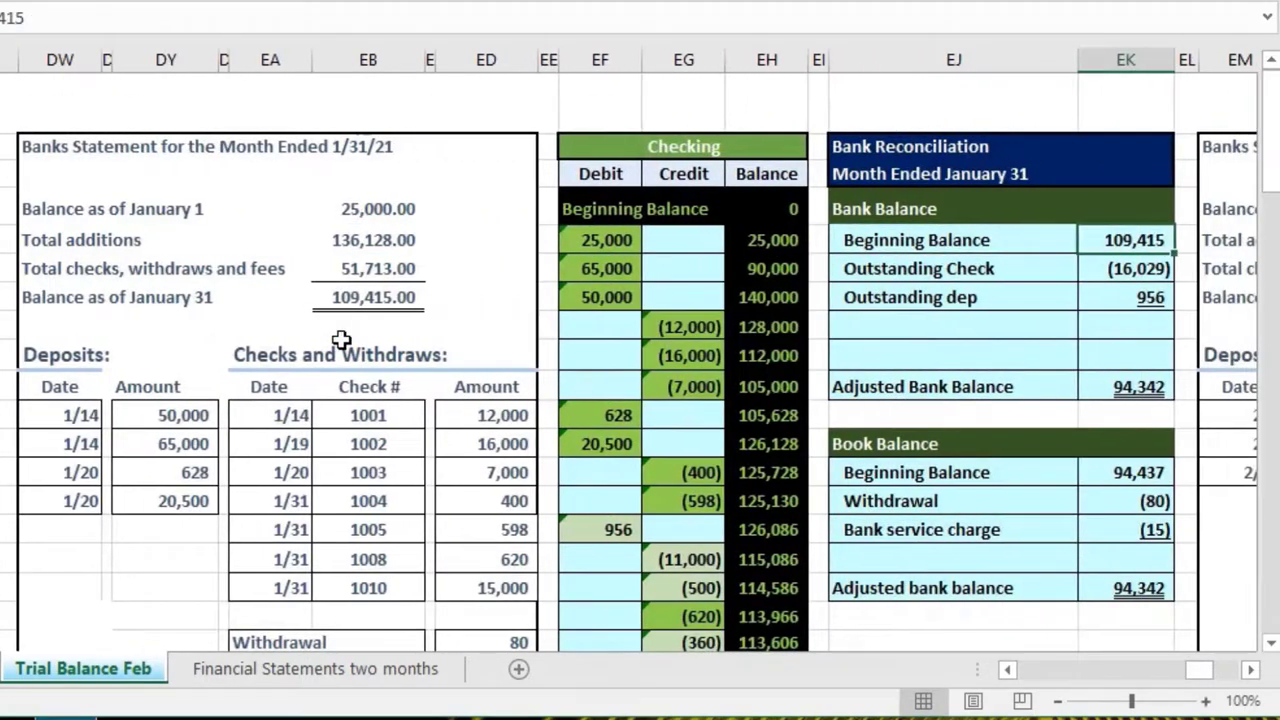
key("Right")
key("Right")
key("Right")
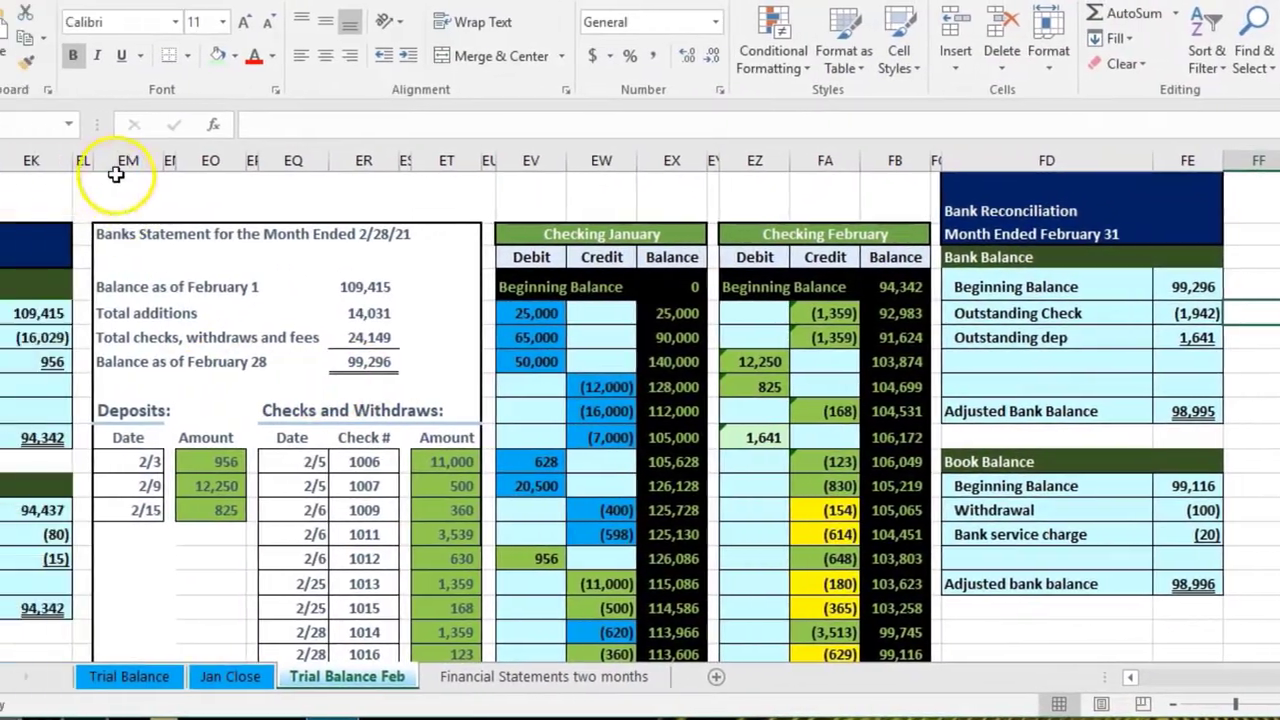
Step: Examine the withdrawal and bank service charges on the February bank statement and in the reconciliation's book balance section
left_click(49, 160)
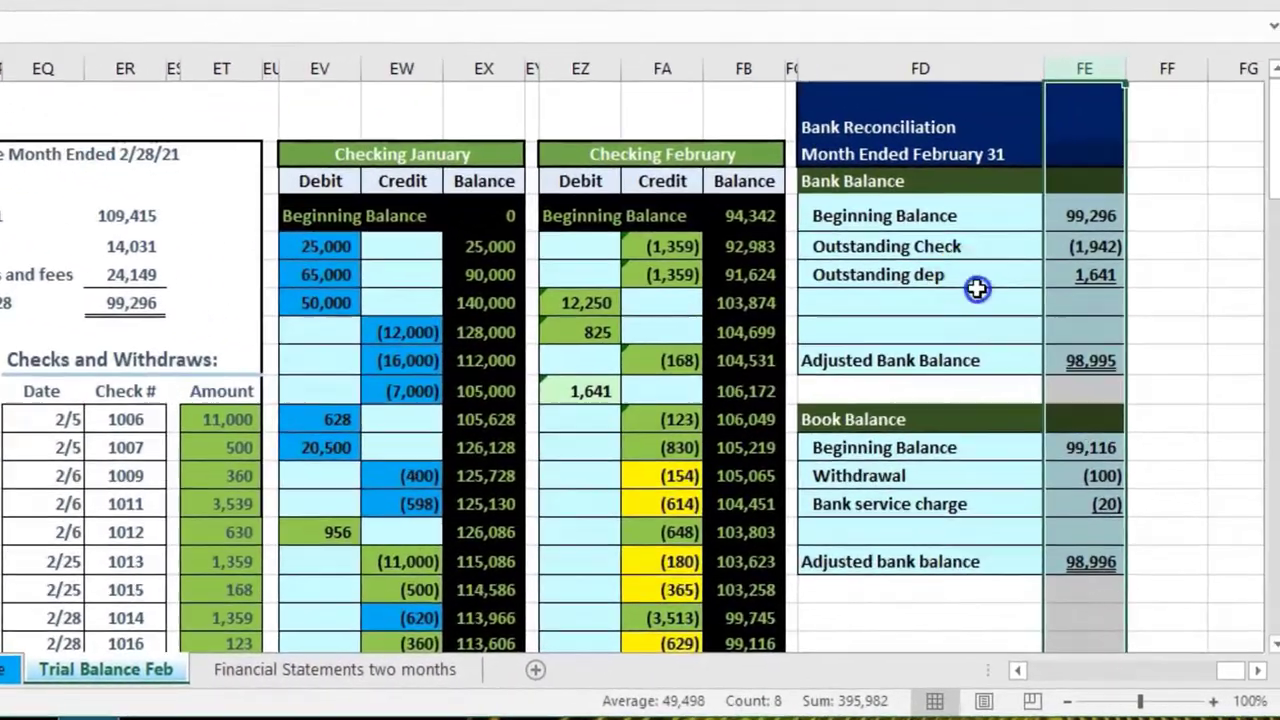
left_click(1134, 355)
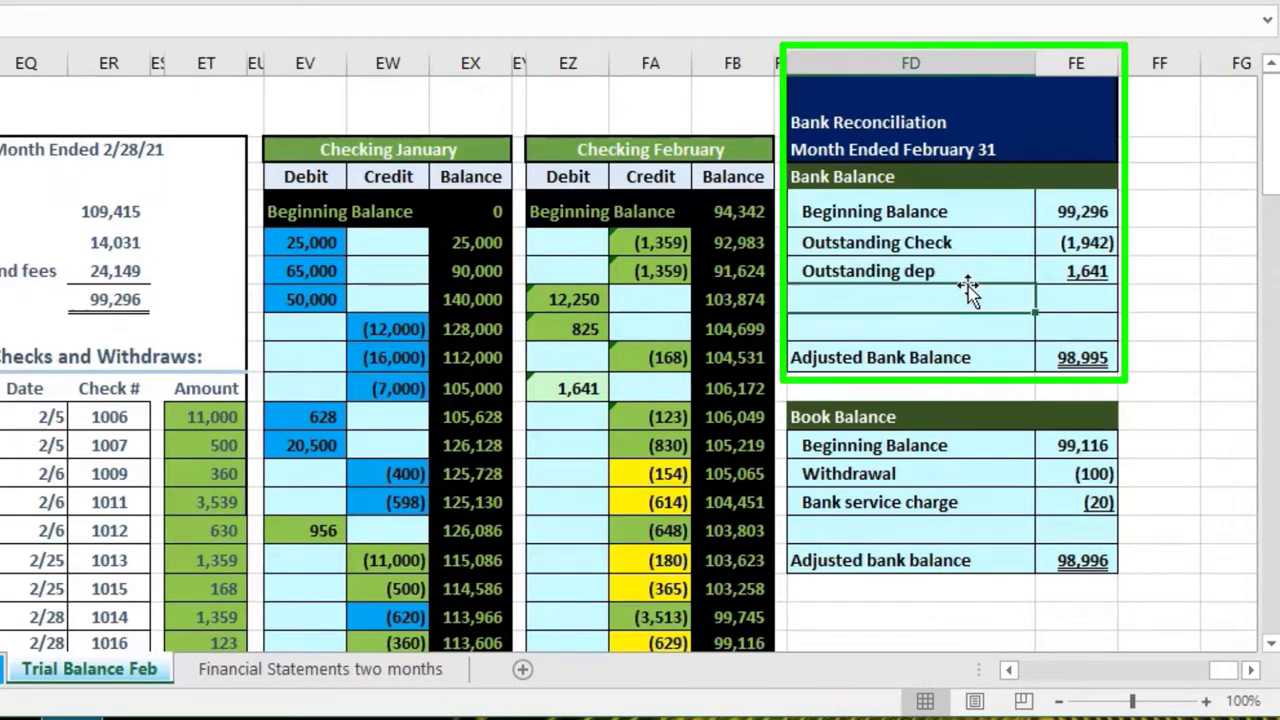
scroll(968, 290, "down", 1)
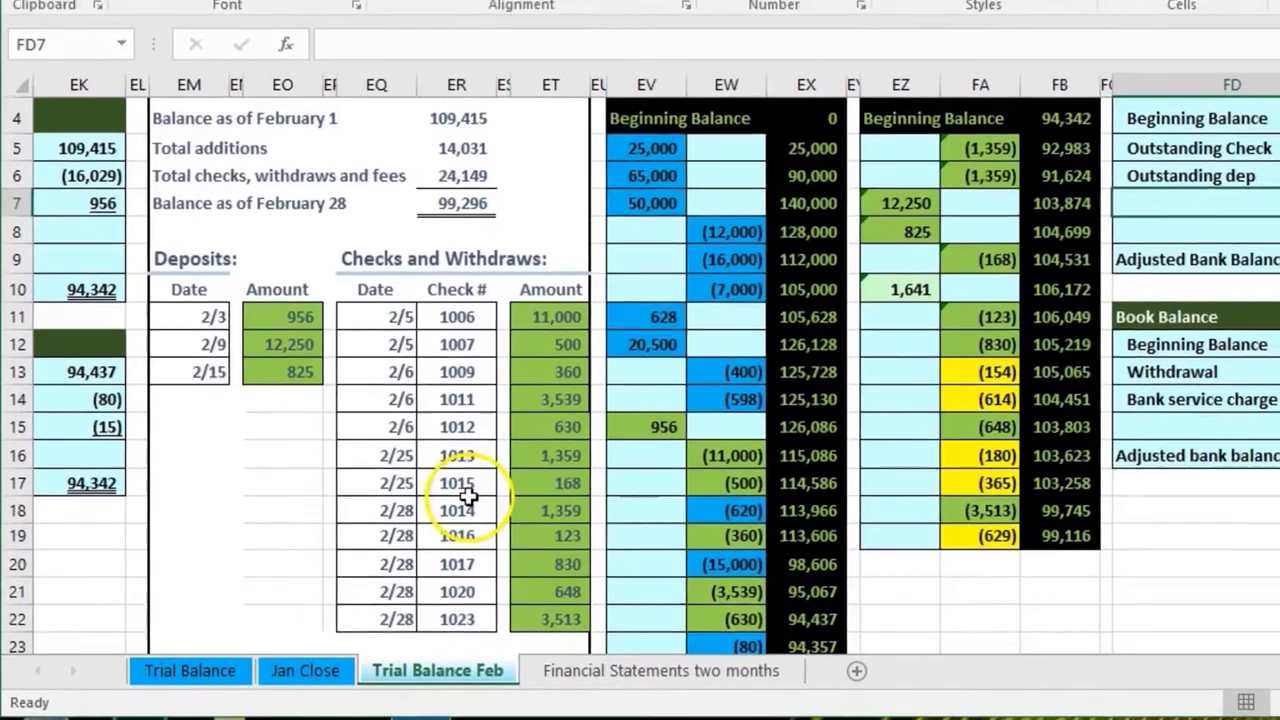
scroll(486, 491, "down", 2)
left_click(485, 525)
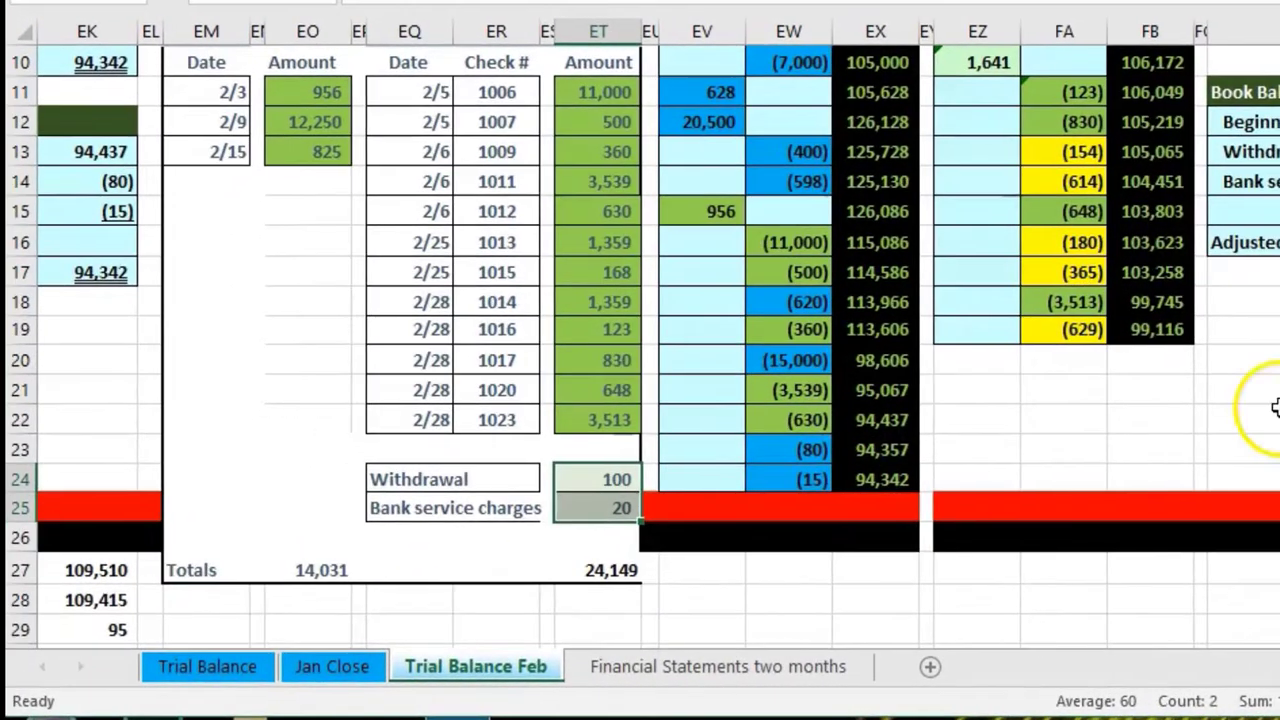
scroll(1249, 451, "up", 2)
left_click(1225, 500)
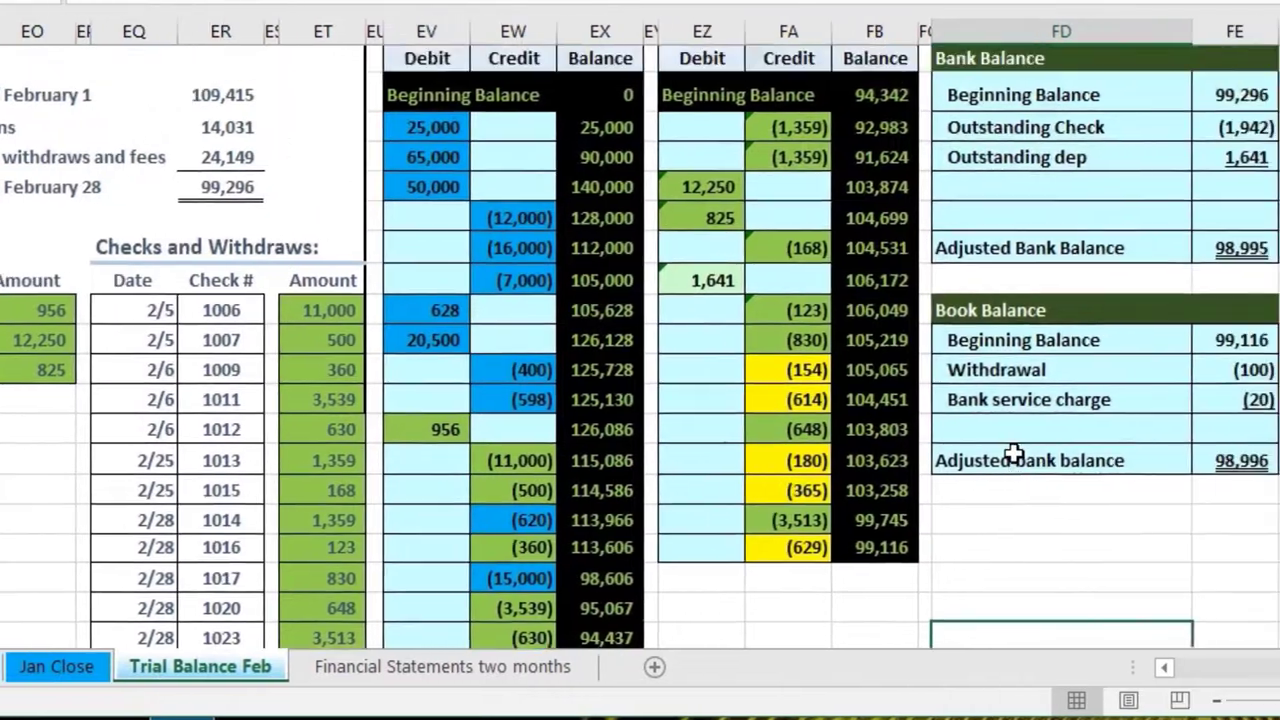
scroll(1013, 453, "up", 1)
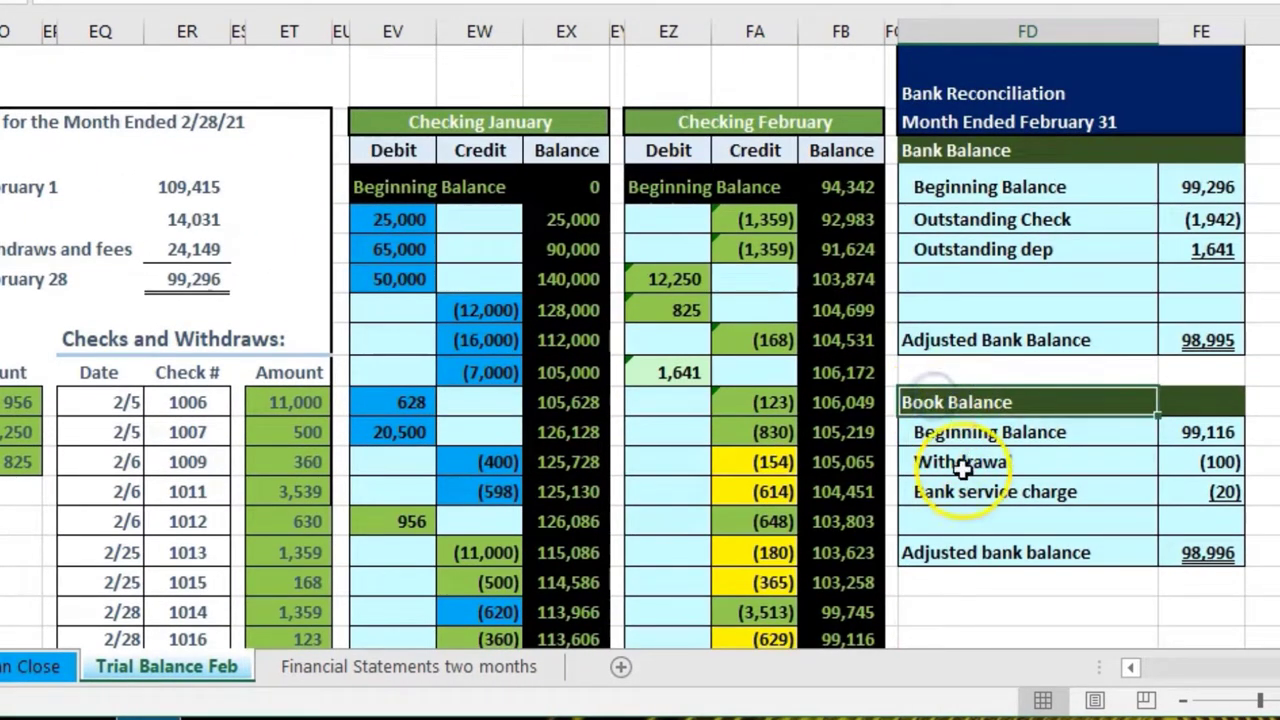
left_click(1195, 432)
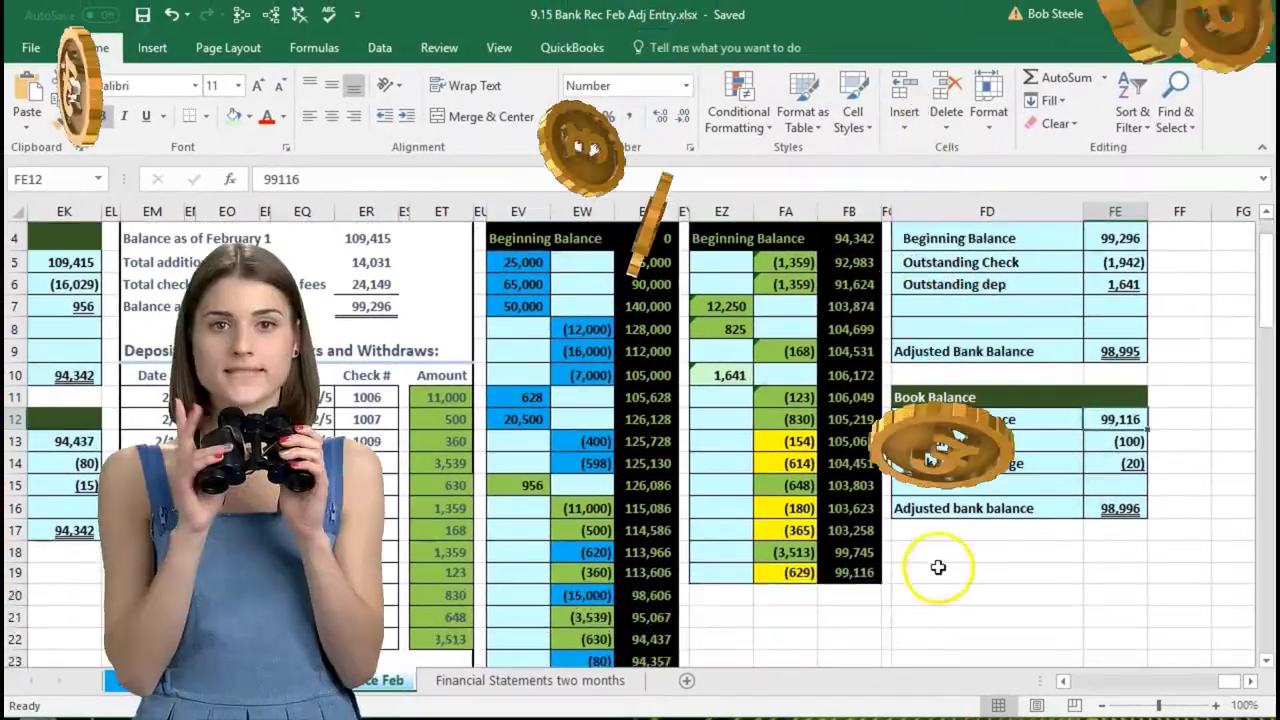
left_click(850, 572)
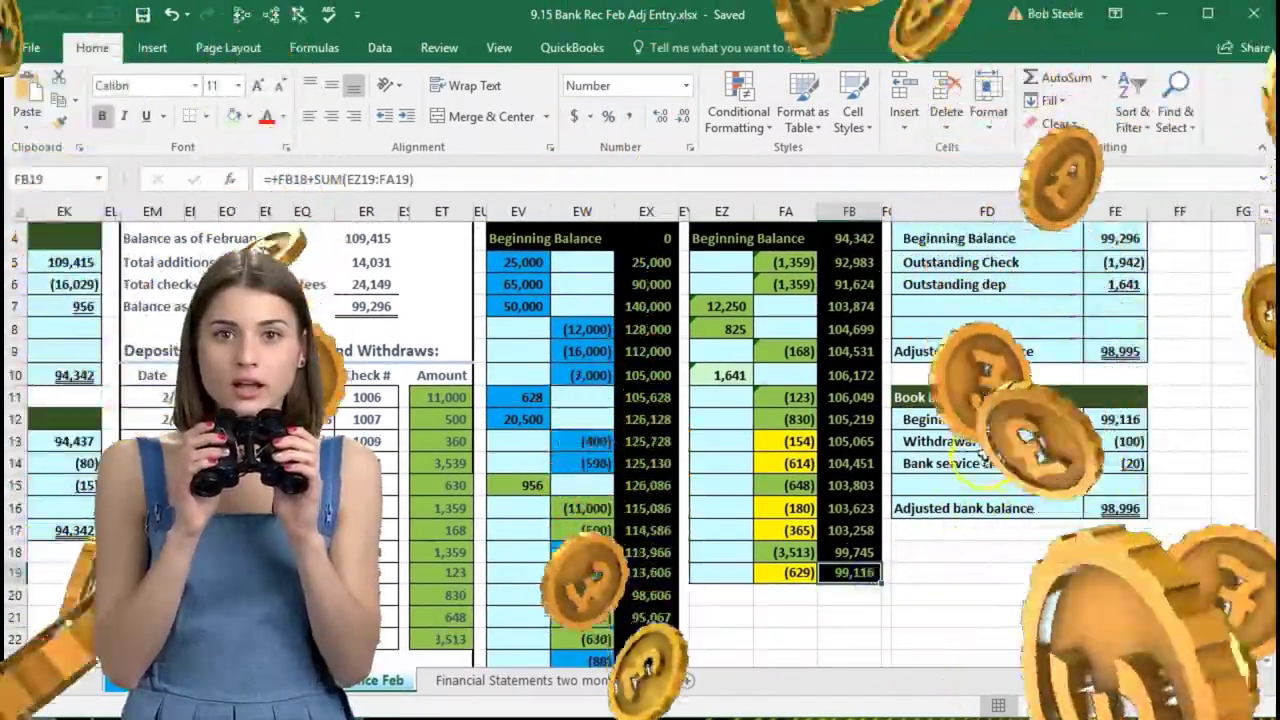
left_click(985, 443)
key("Down")
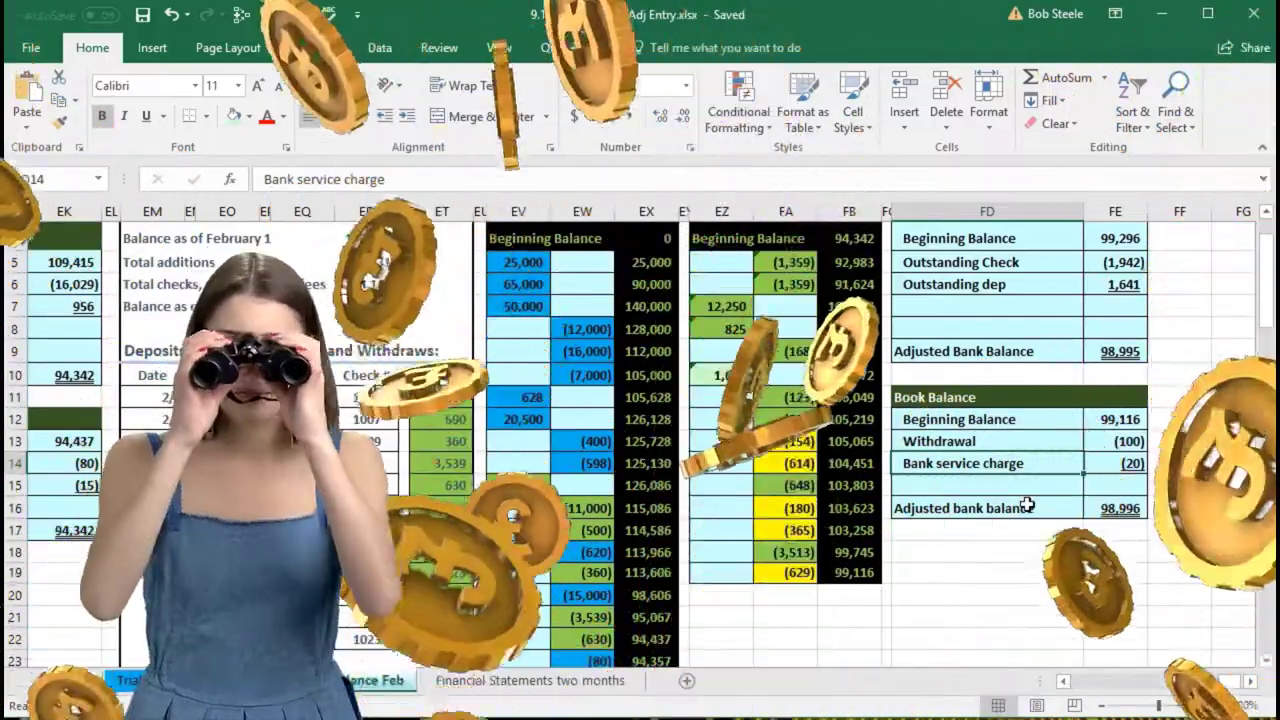
Step: Add credits of -100 and -20 in FA20 and FA21 of Checking February and extend the running balance formula to FB21
left_click(737, 597)
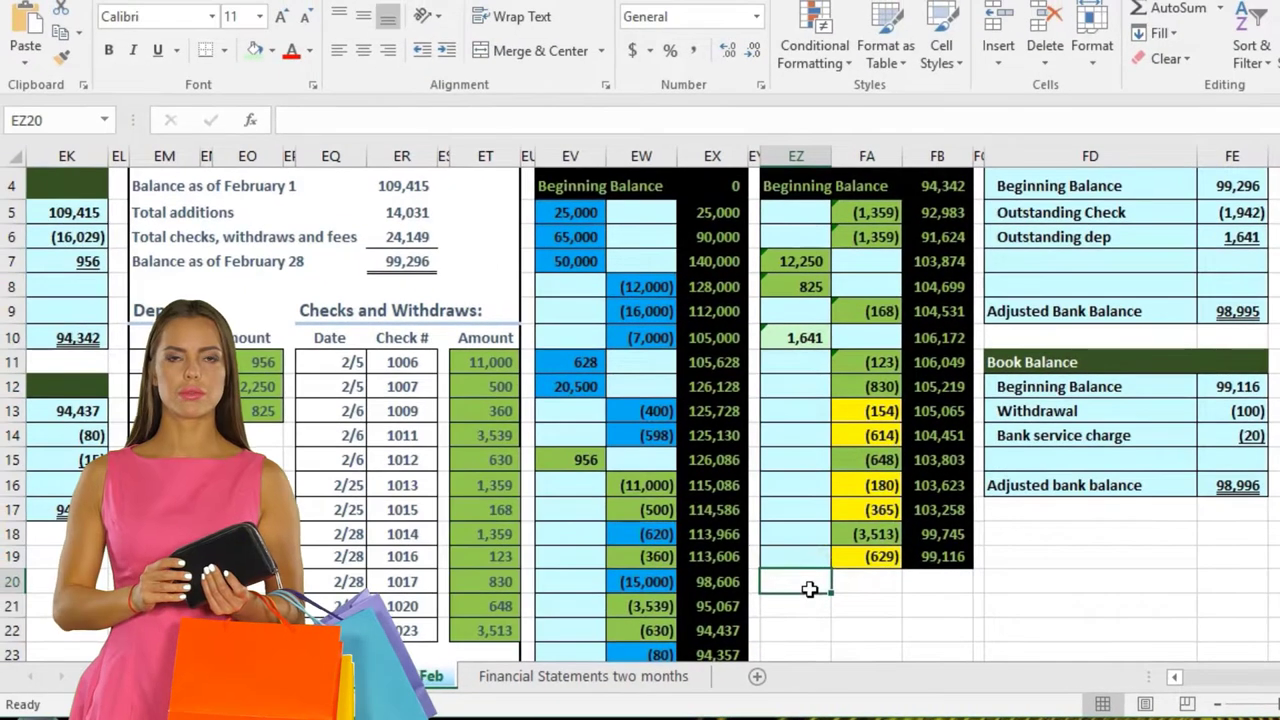
key("Right")
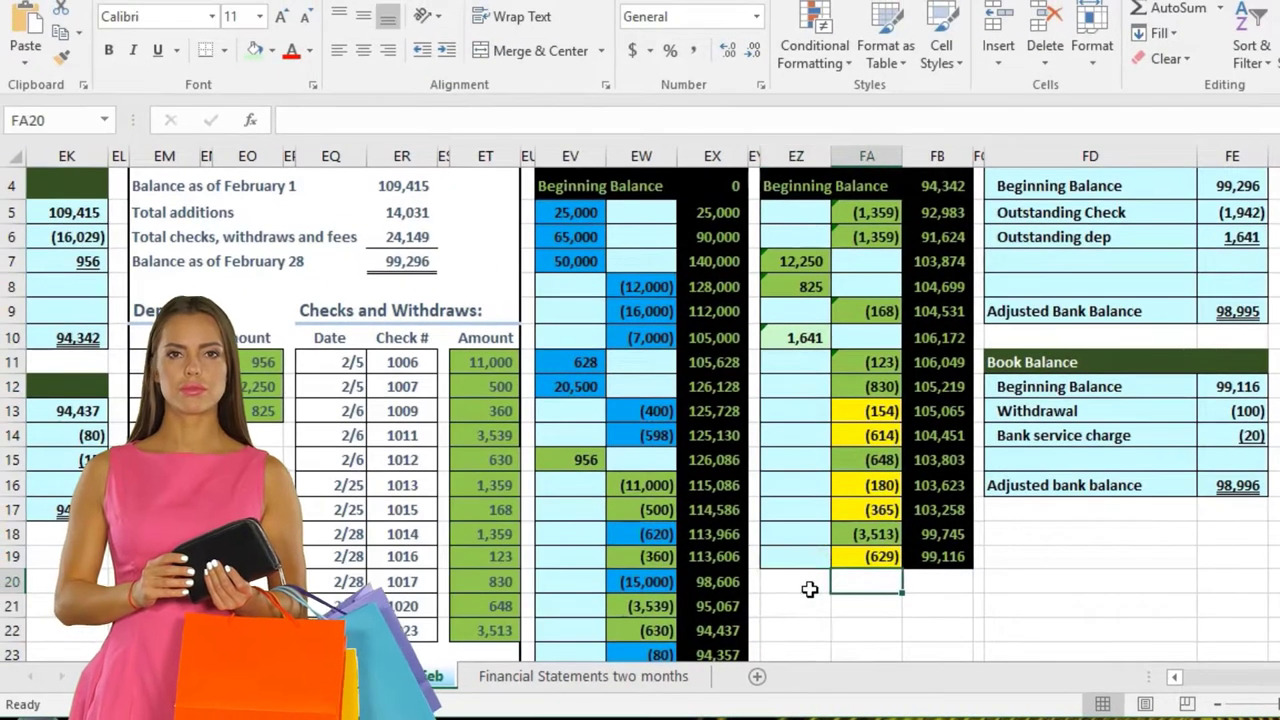
type("-100")
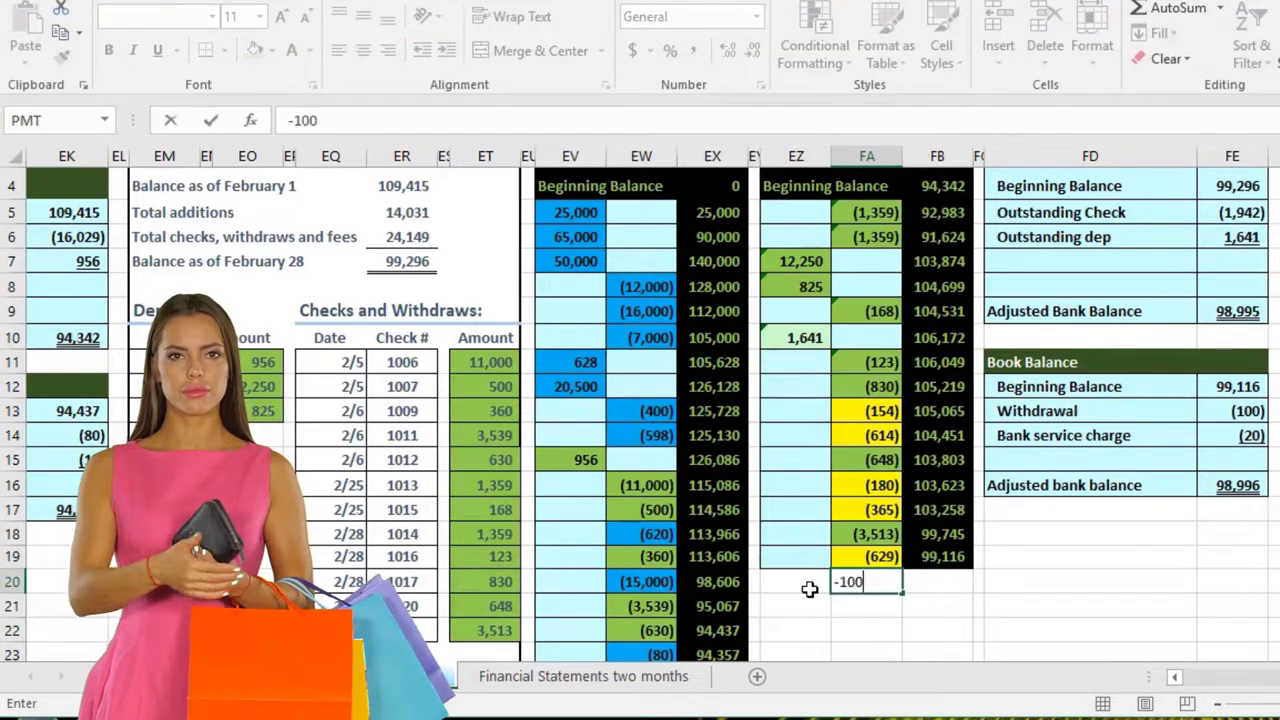
key("Return")
type("2")
key("Return")
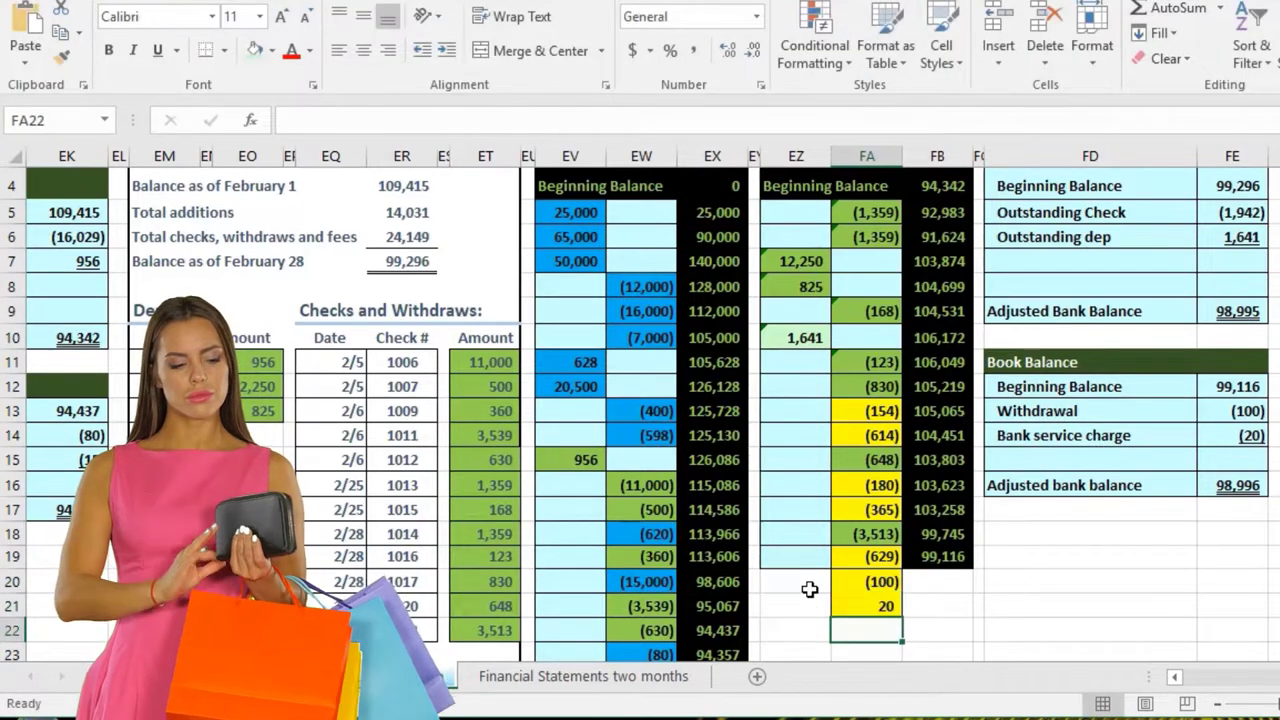
key("Up")
type("-")
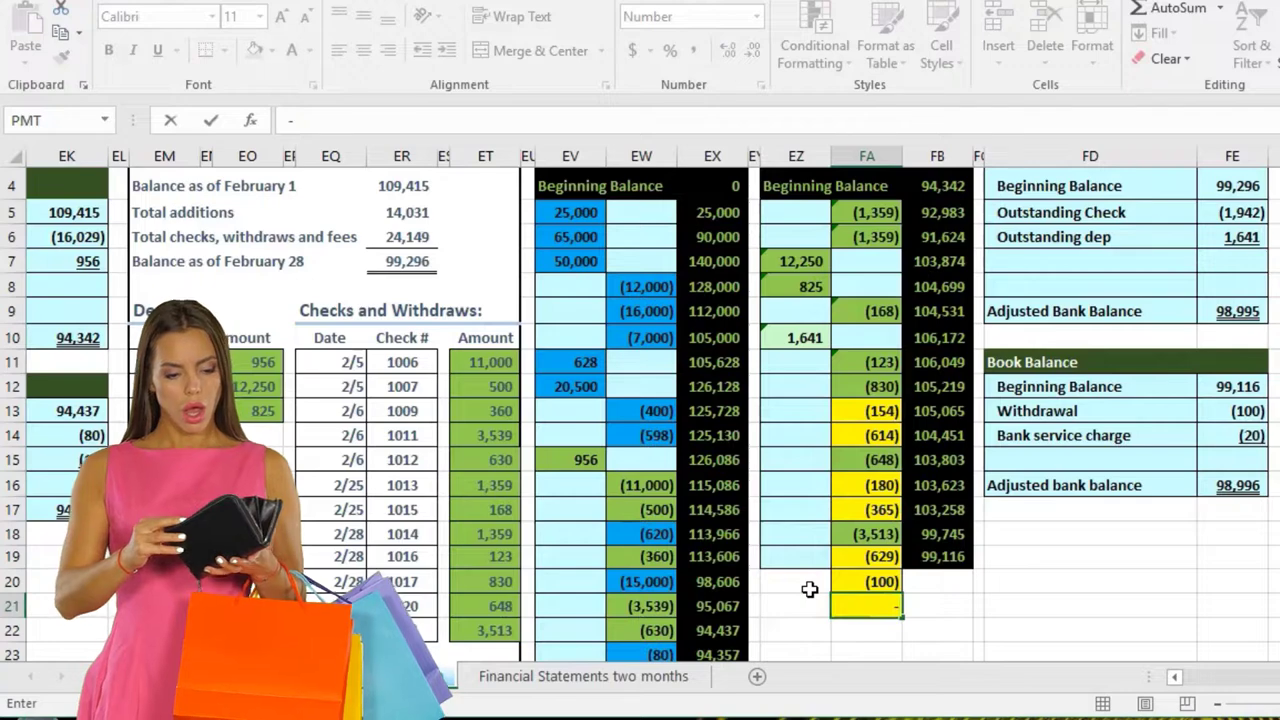
key("Return")
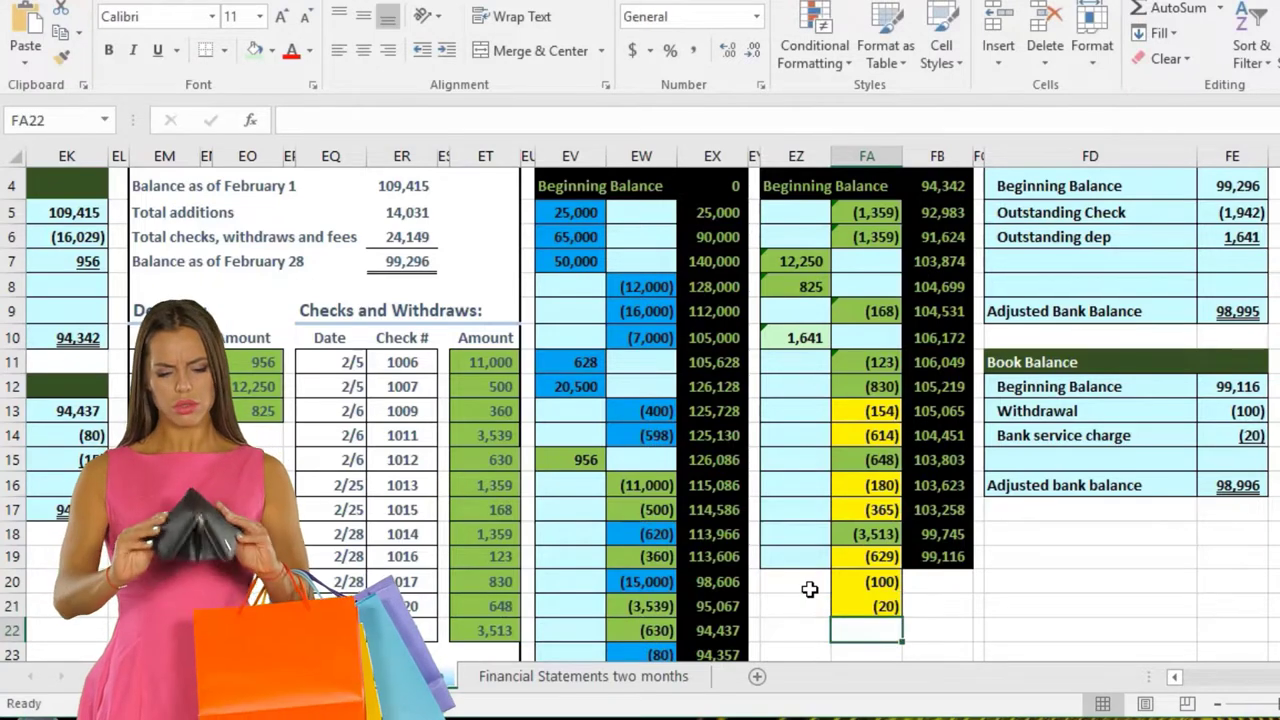
left_click(928, 557)
left_click_drag(970, 605, 970, 606)
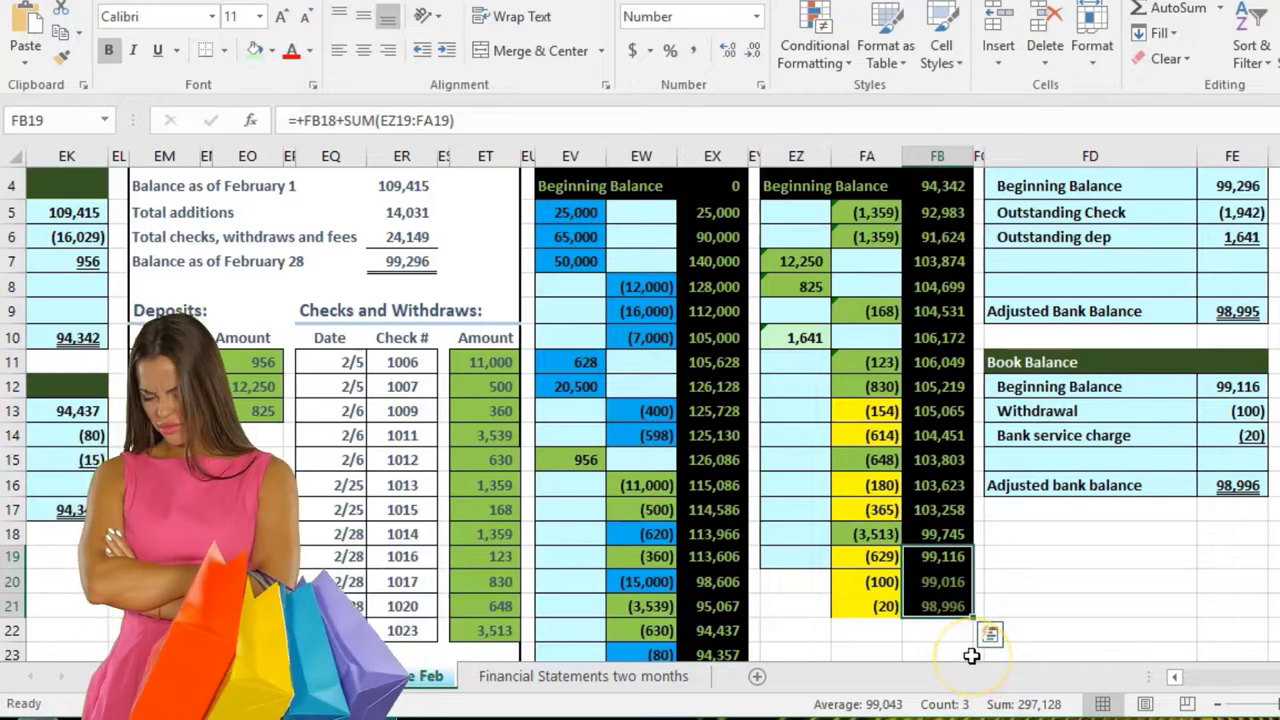
Step: Compare the ending Checking February balance with the reconciliation's adjusted book balance and review its withdrawal and service charge items
left_click(936, 606)
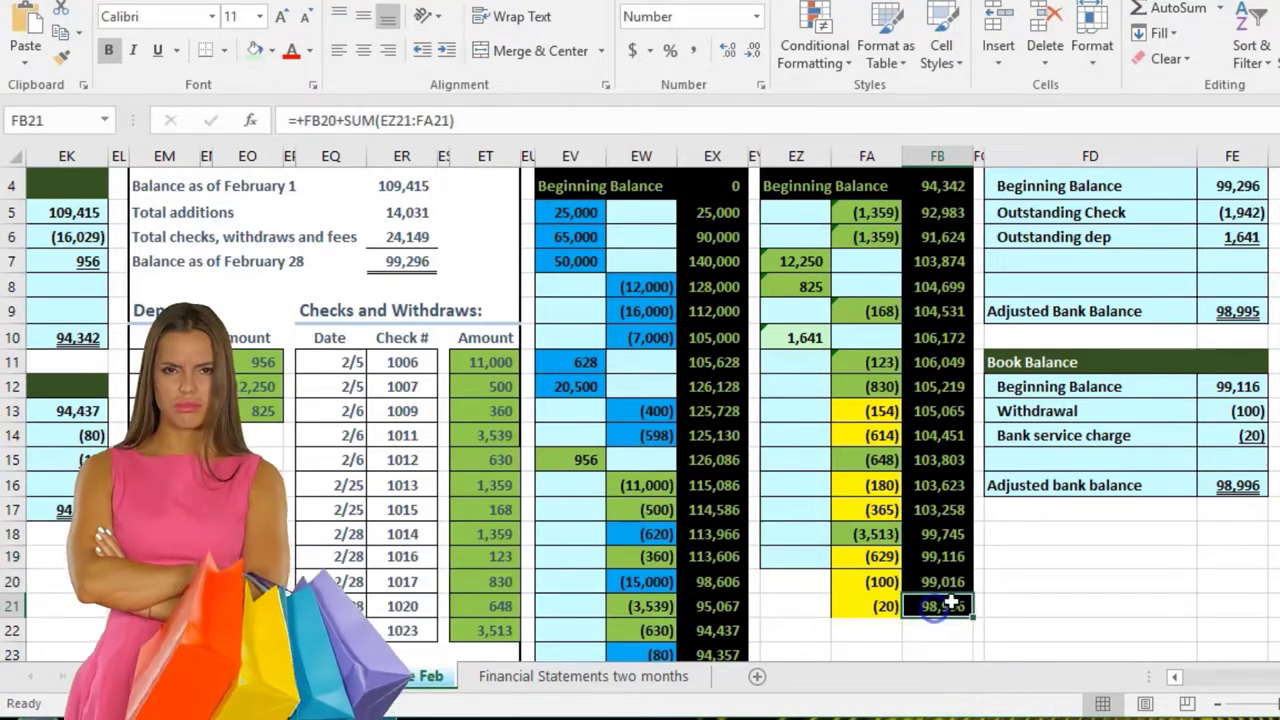
left_click(1226, 484)
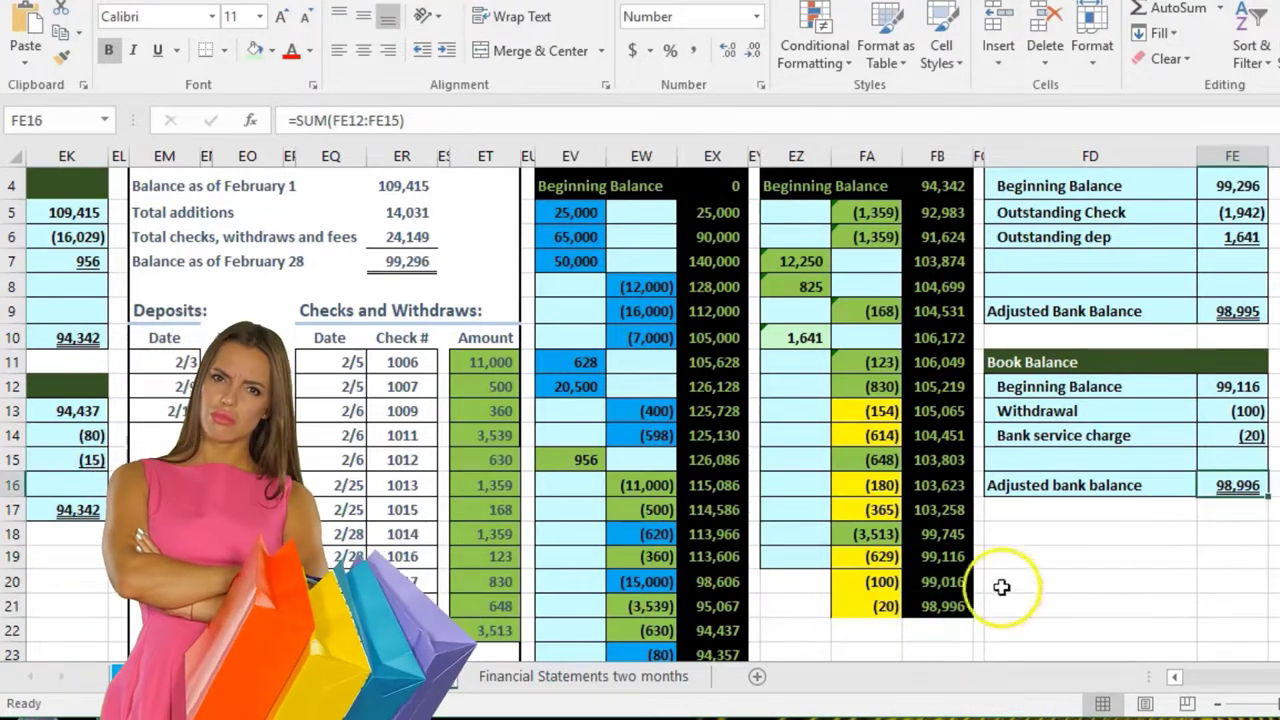
left_click(958, 606)
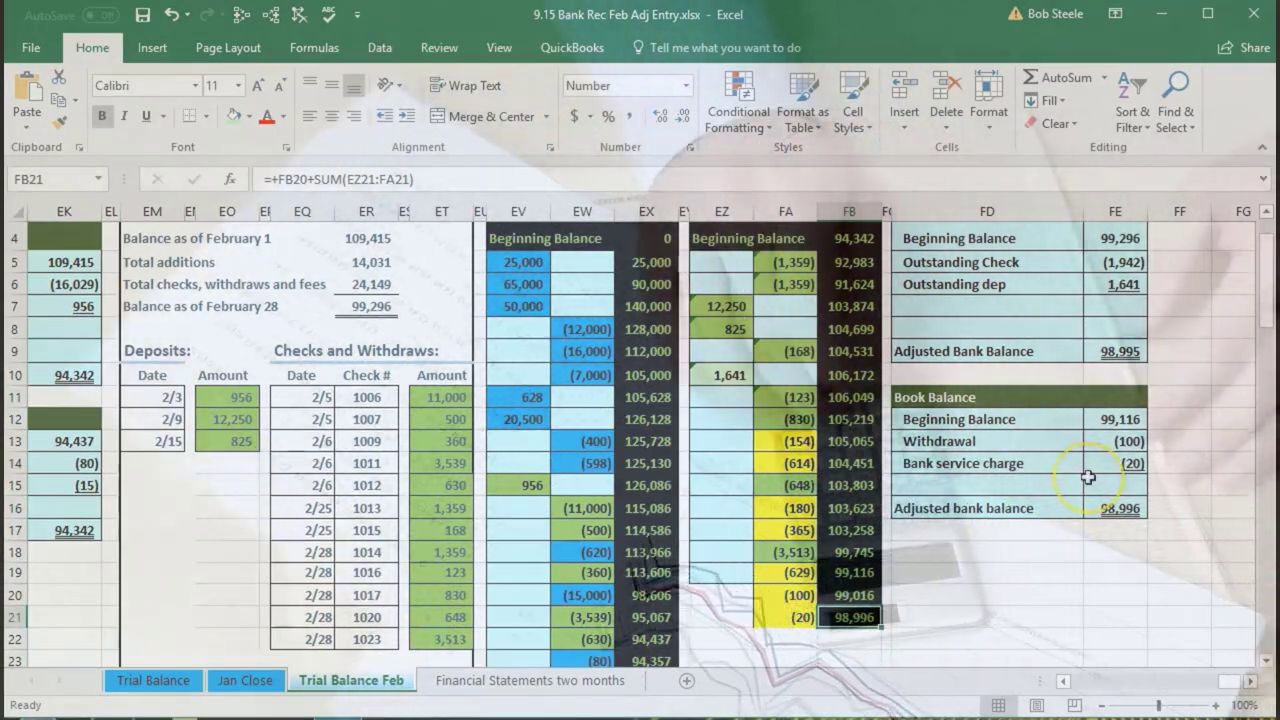
scroll(1088, 478, "up", 1)
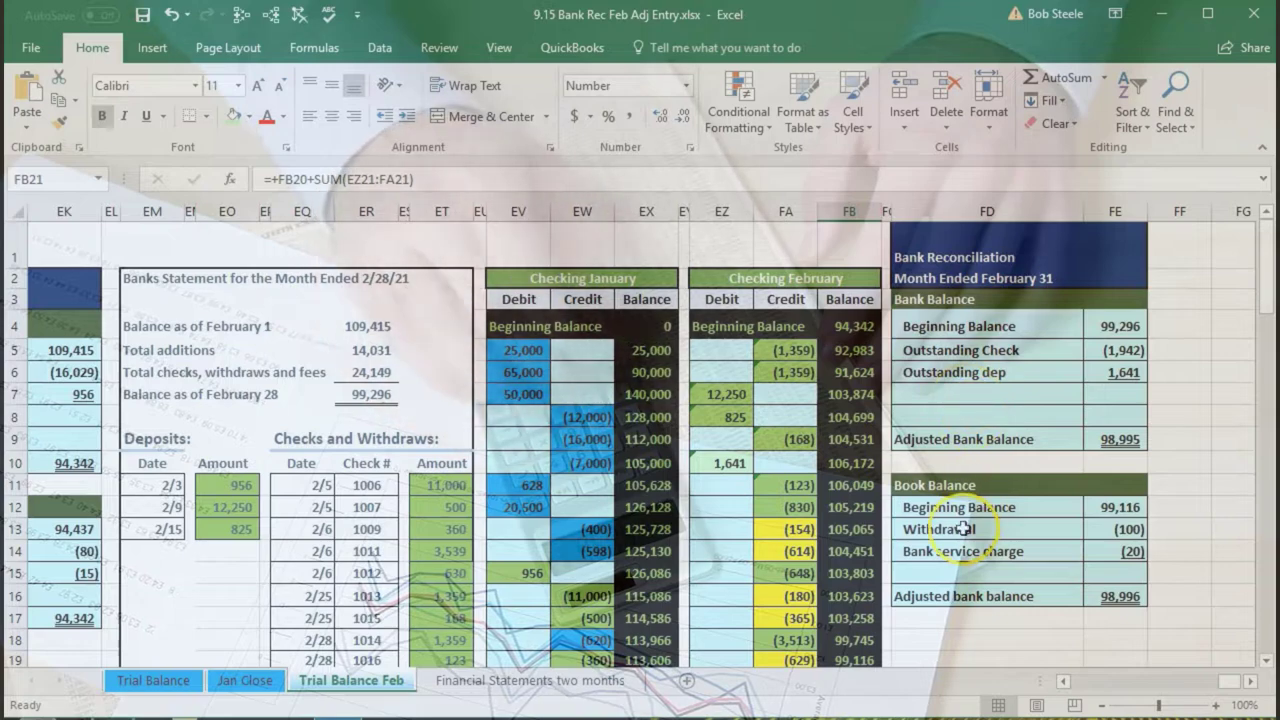
left_click(1016, 529)
mouse_move(1016, 529)
left_mouse_down()
mouse_move(1082, 527)
mouse_move(1092, 551)
left_mouse_up()
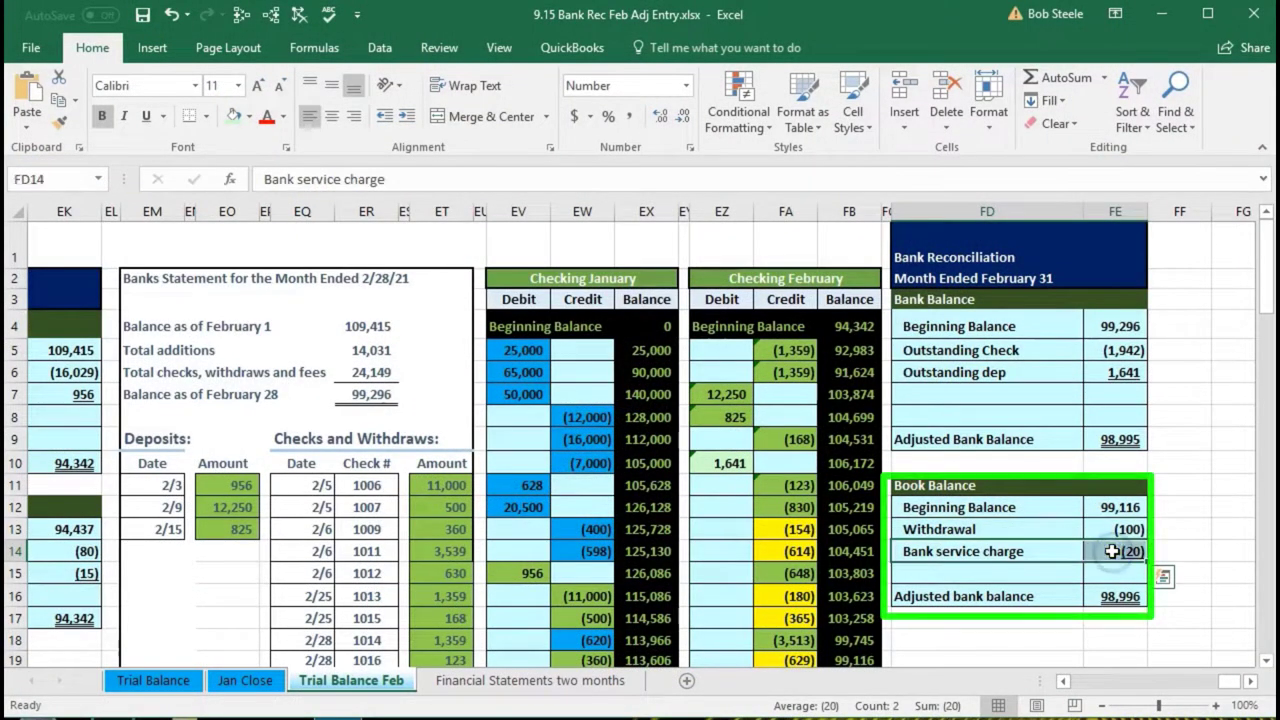
left_click(1082, 596)
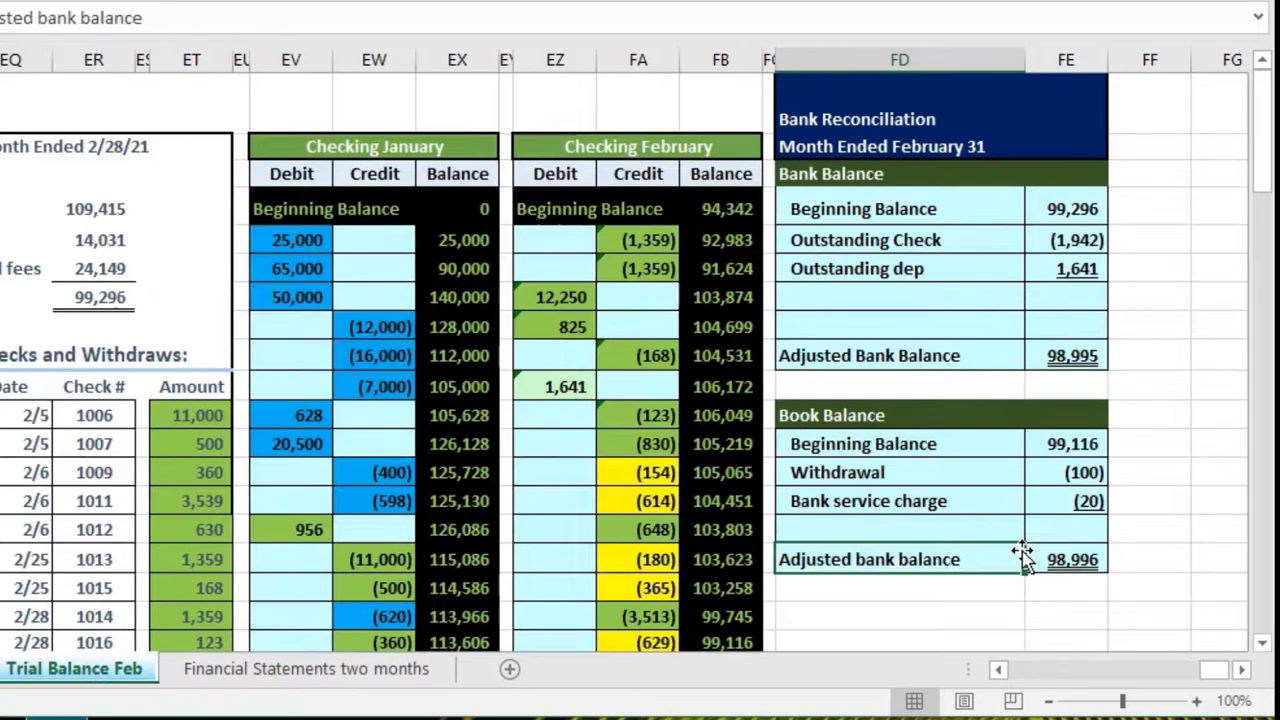
left_click(1050, 481)
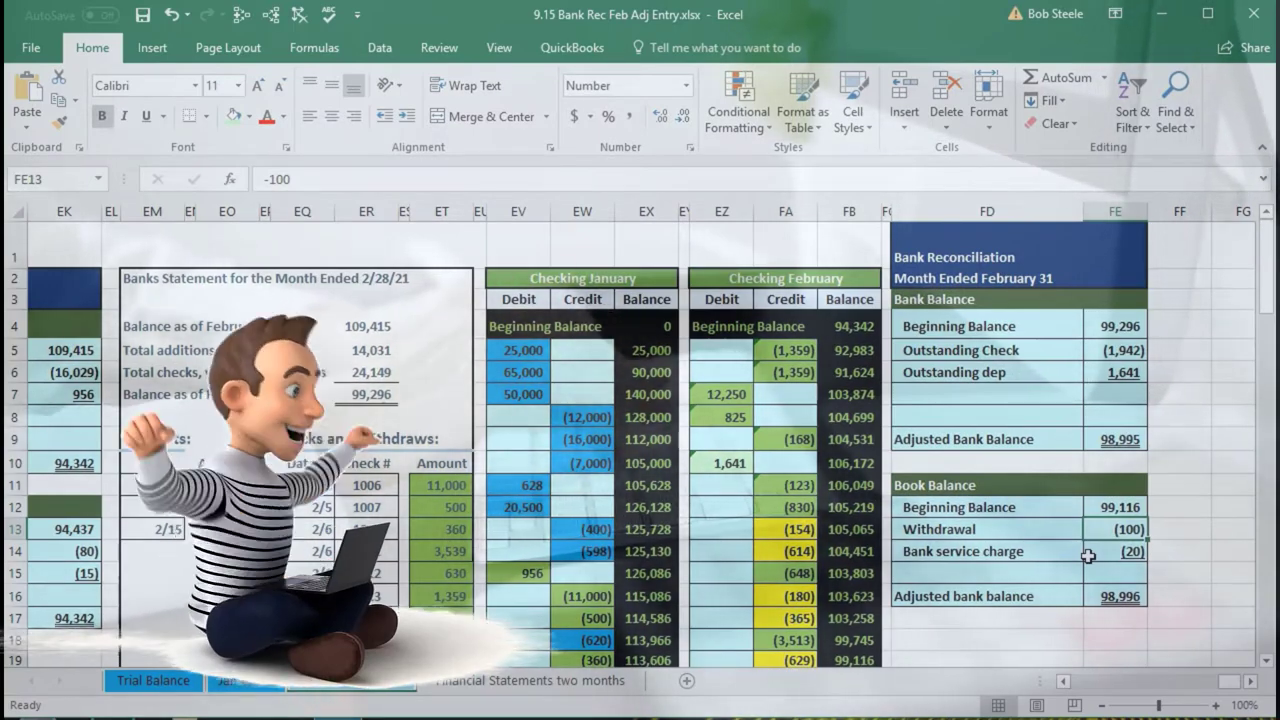
left_click(1088, 556)
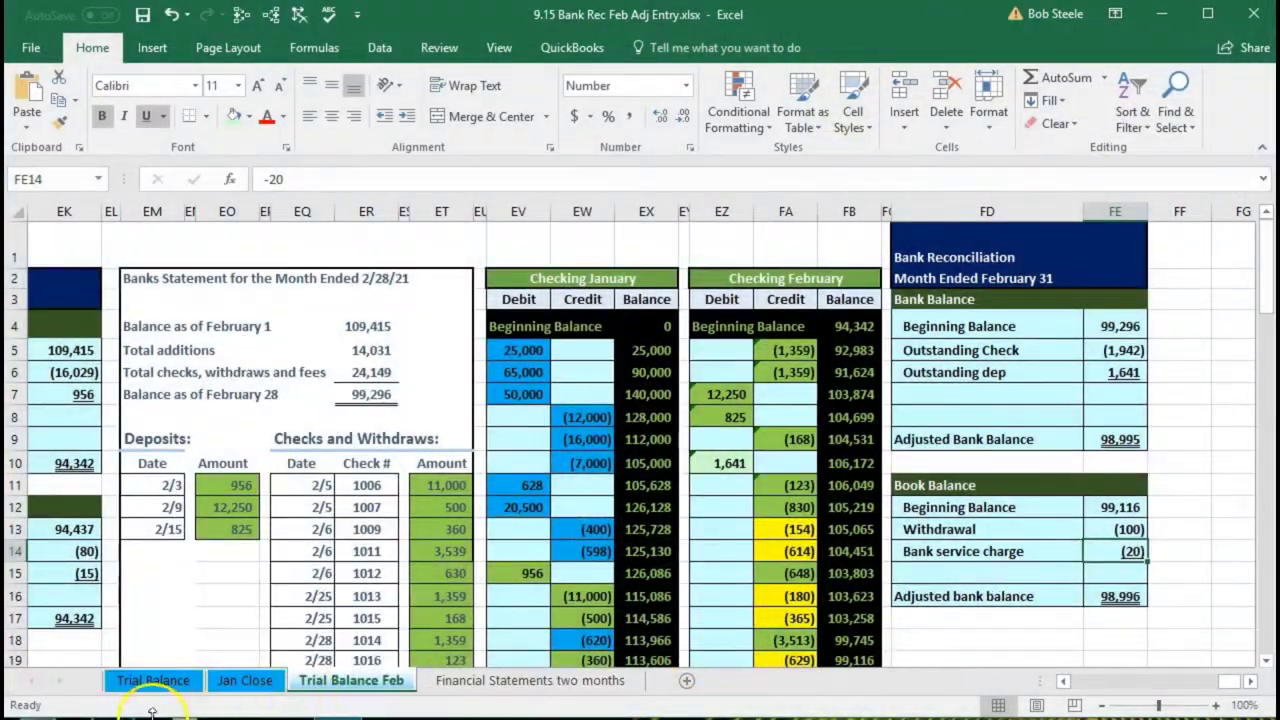
Step: Return from the February checking ledger to the General Journal on the Trial Balance Feb sheet, below the 2/28 entries
left_click(728, 533)
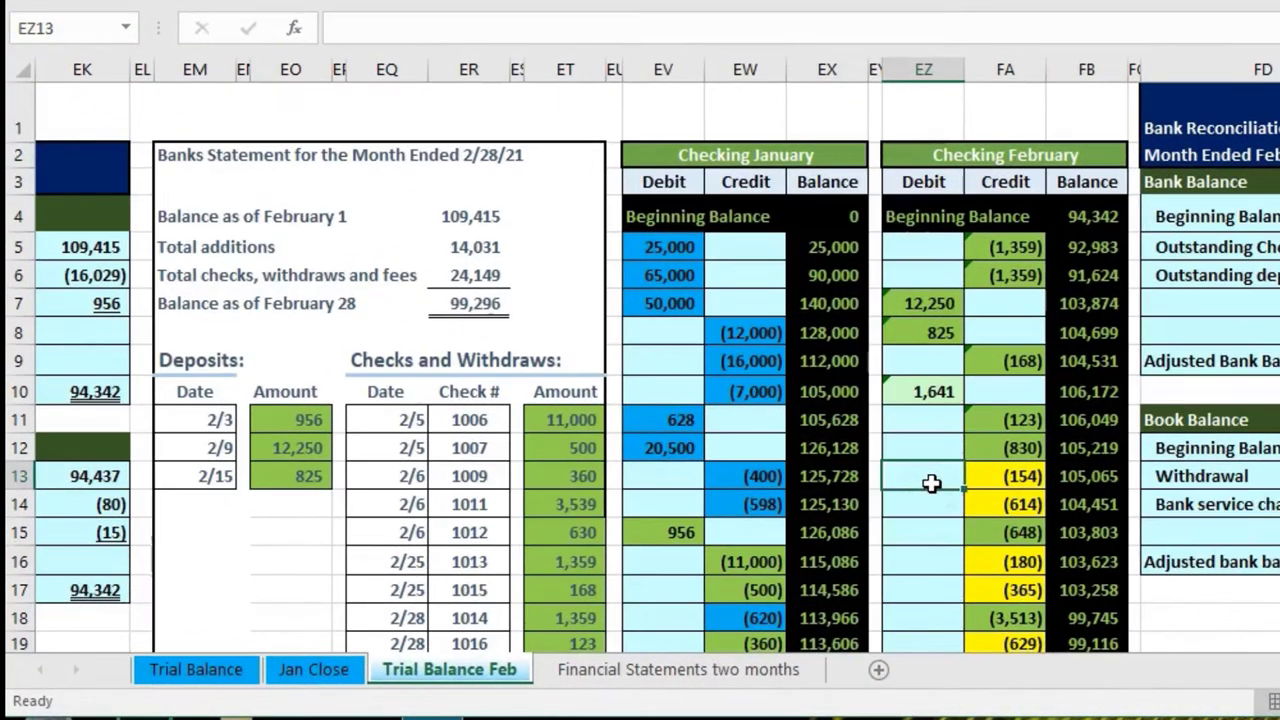
key("Left")
key("Left")
key("Left")
key("Left")
key("Left")
key("Left")
key("Left")
key("Left")
key("Left")
key("Left")
key("Left")
key("Left")
key("Left")
key("Left")
key("Left")
key("Left")
key("Left")
key("Left")
key("Left")
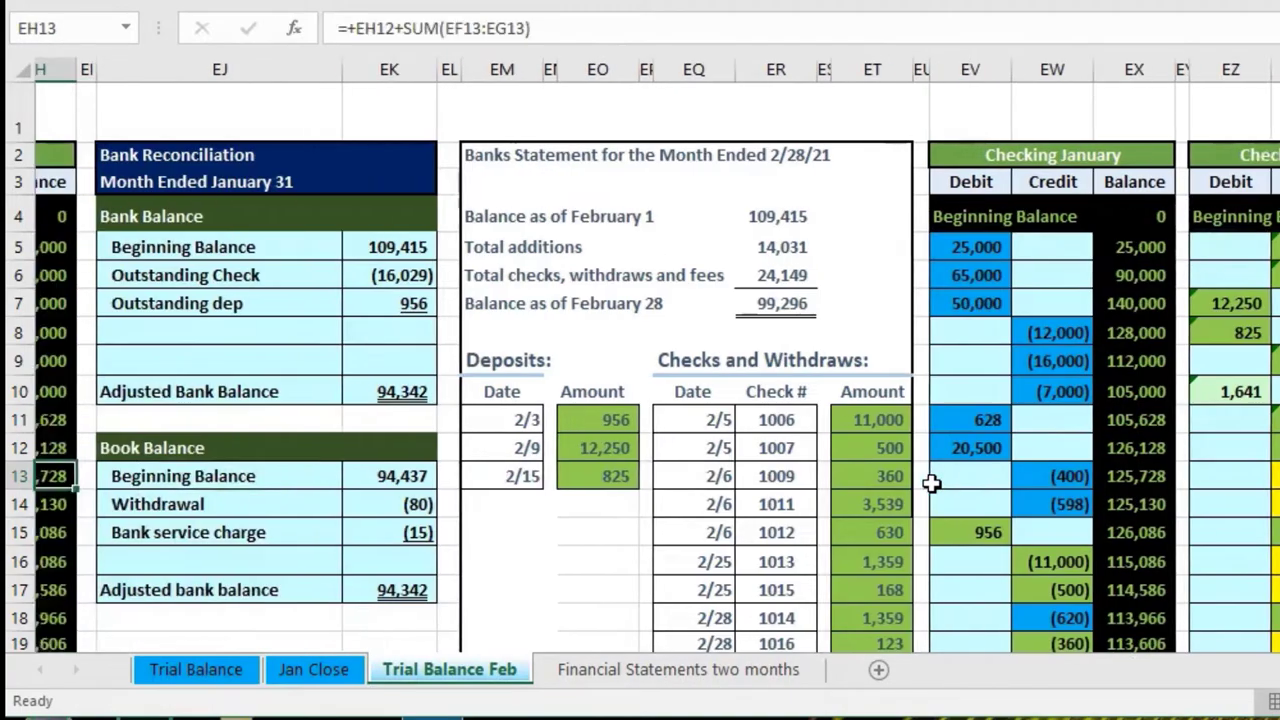
key("Left")
key("Left")
key("Left")
key("Left")
key("Left")
key("Left")
key("Left")
key("Left")
key("Left")
key("Left")
key("Left")
key("Left")
key("Left")
key("Left")
key("Left")
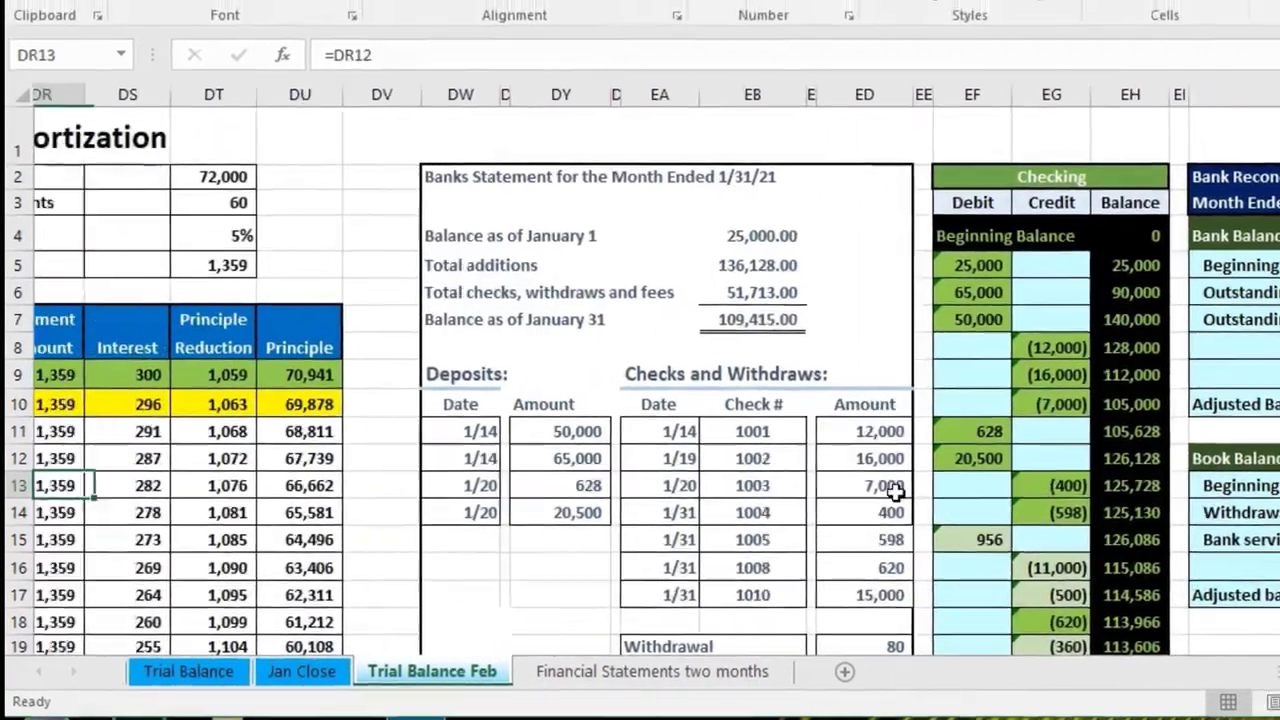
key("Left")
key("Left")
key("Left")
key("Left")
key("Left")
key("Left")
key("Left")
key("Left")
key("Left")
key("Left")
key("Left")
key("Left")
key("Left")
key("Left")
key("Left")
key("Left")
key("Left")
key("Left")
key("Left")
key("Left")
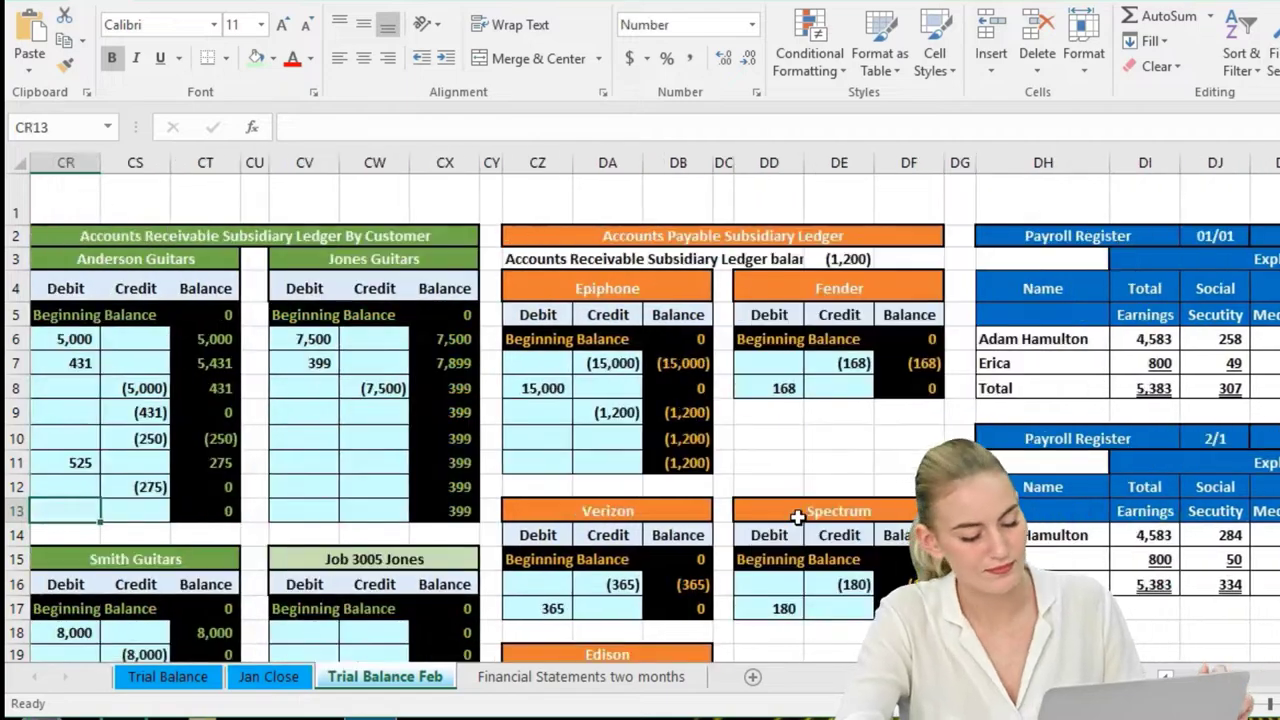
key("Left")
key("Left")
key("Left")
key("Left")
key("Left")
key("Left")
key("Left")
key("Left")
key("Left")
key("Left")
key("Left")
key("Left")
key("Left")
key("Left")
key("Left")
key("Left")
key("Left")
key("Left")
key("Left")
key("Left")
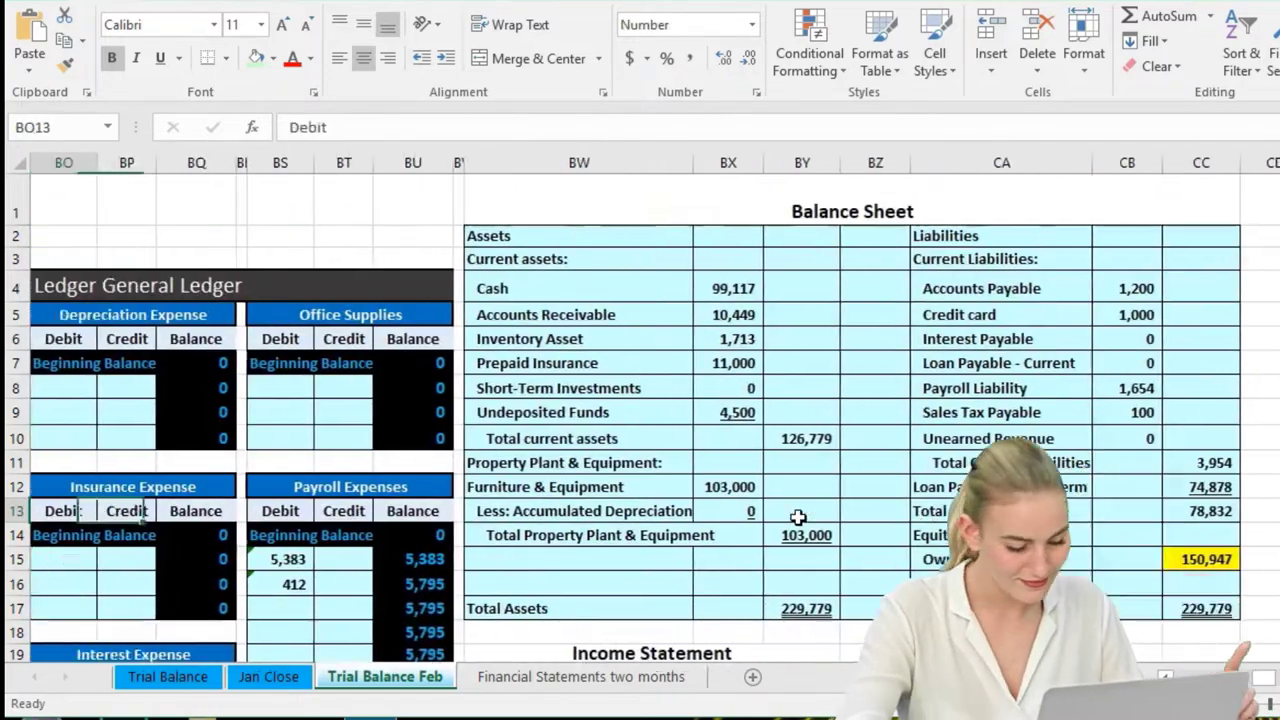
key("Left")
key("Left")
key("Left")
key("Left")
key("Left")
key("Left")
key("Left")
key("Left")
key("Left")
key("Left")
key("Left")
key("Left")
key("Left")
key("Left")
key("Left")
key("Left")
key("Left")
key("Left")
key("Left")
key("Left")
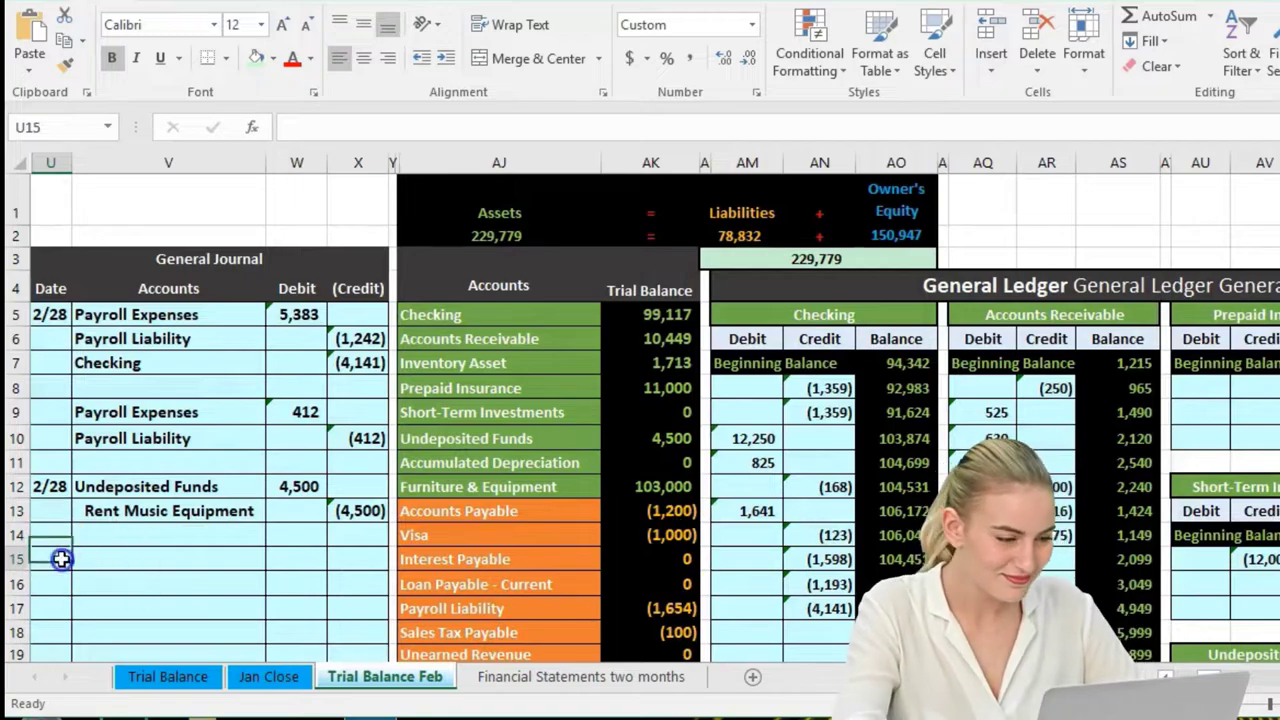
Step: Enter the date 2/28 in U15 and copy the Checking account name from AJ5 into V16 as an indented journal line
type("2/28")
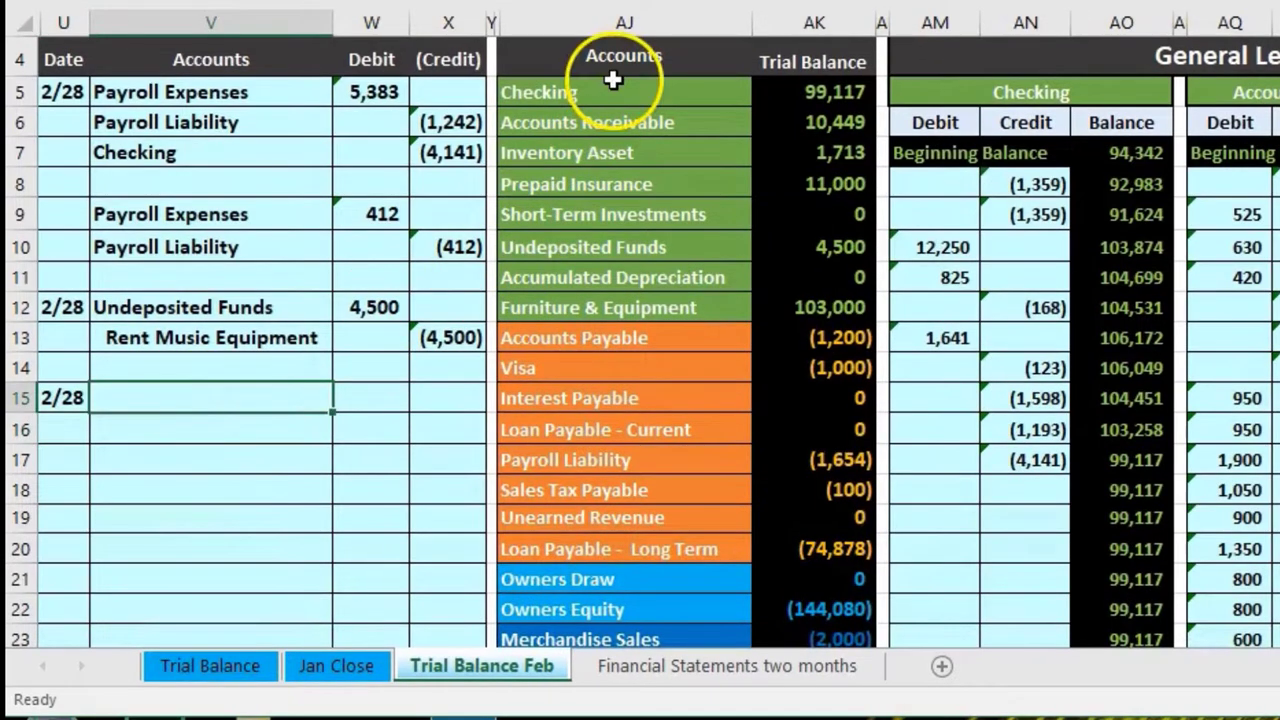
left_click(664, 88)
left_click_drag(664, 88, 792, 89)
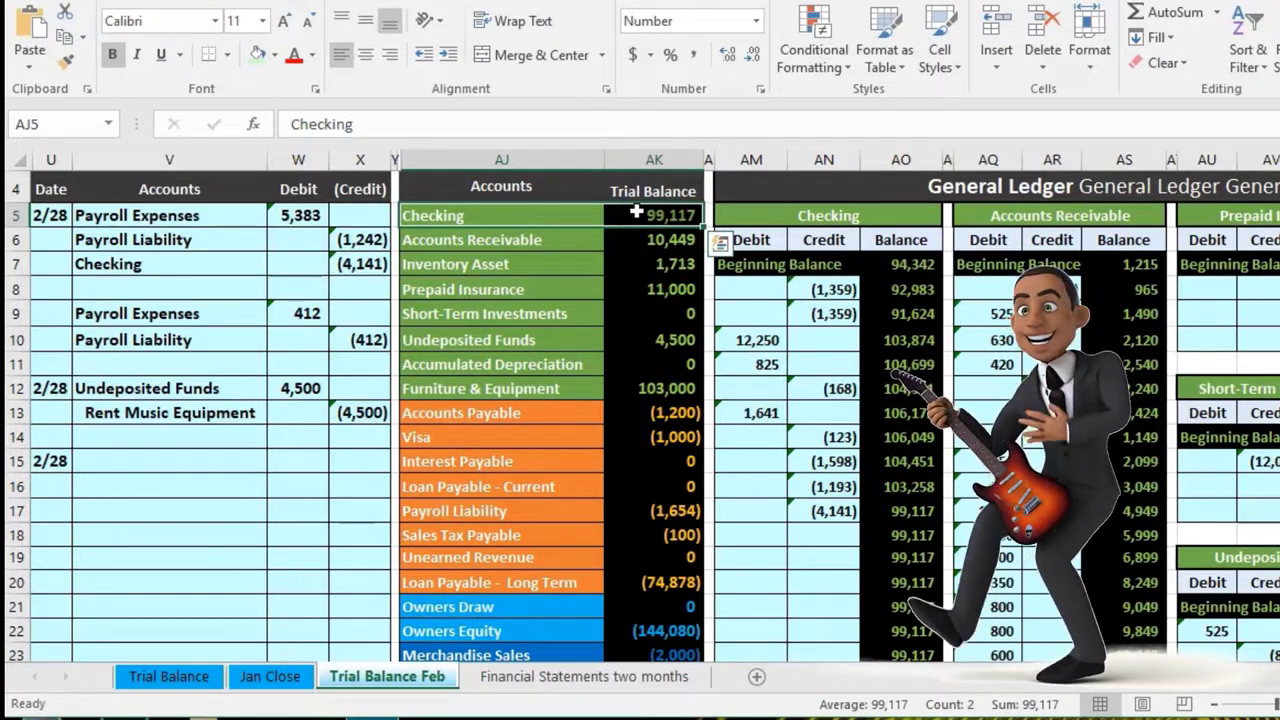
left_click(487, 207)
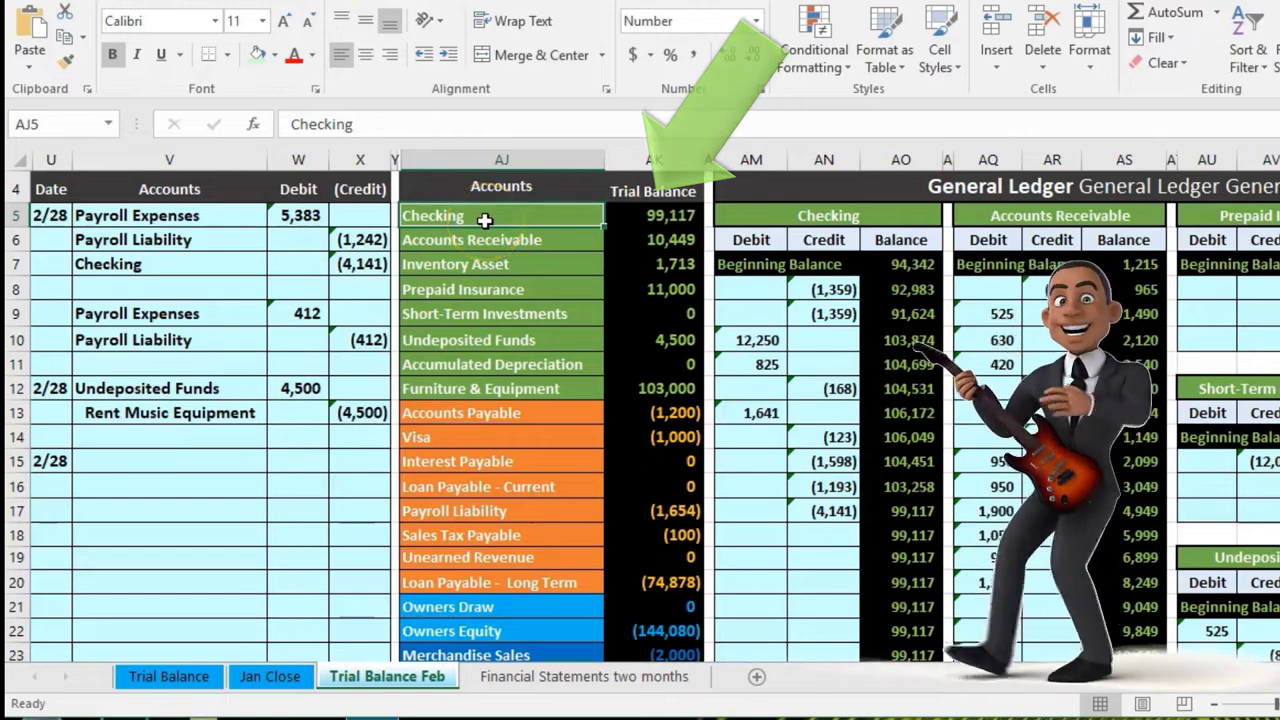
right_click(487, 207)
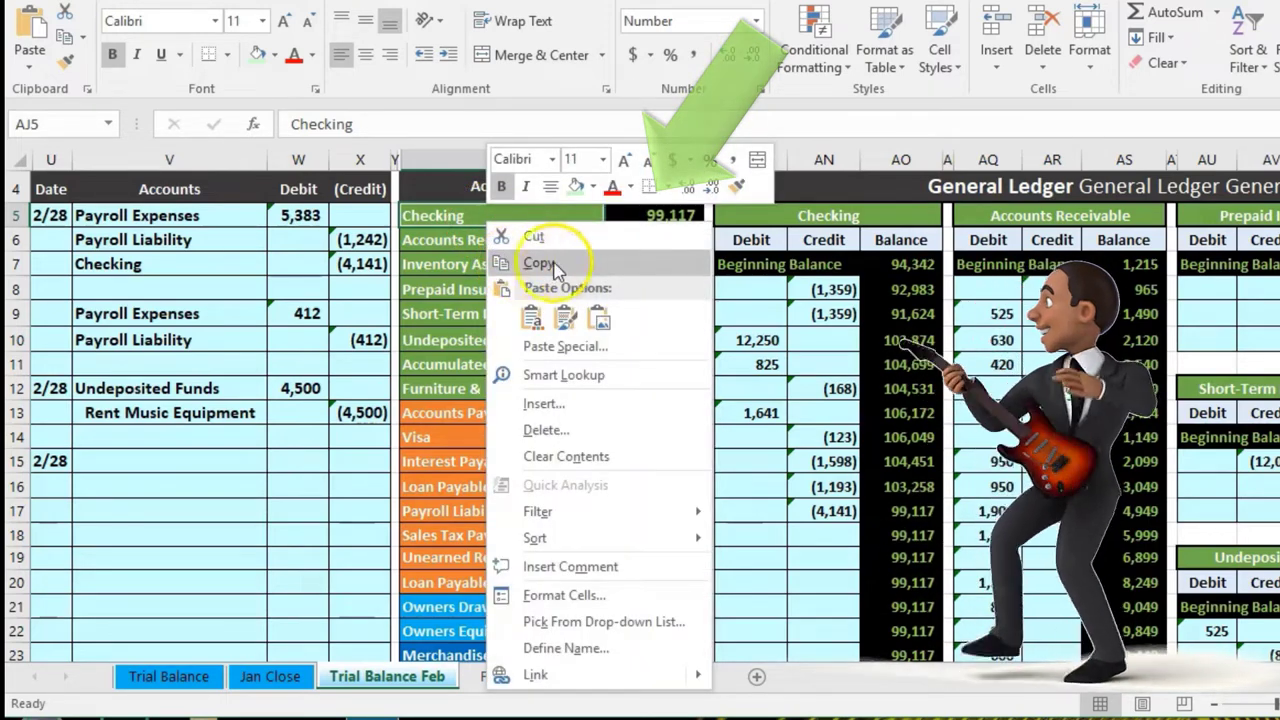
left_click(540, 263)
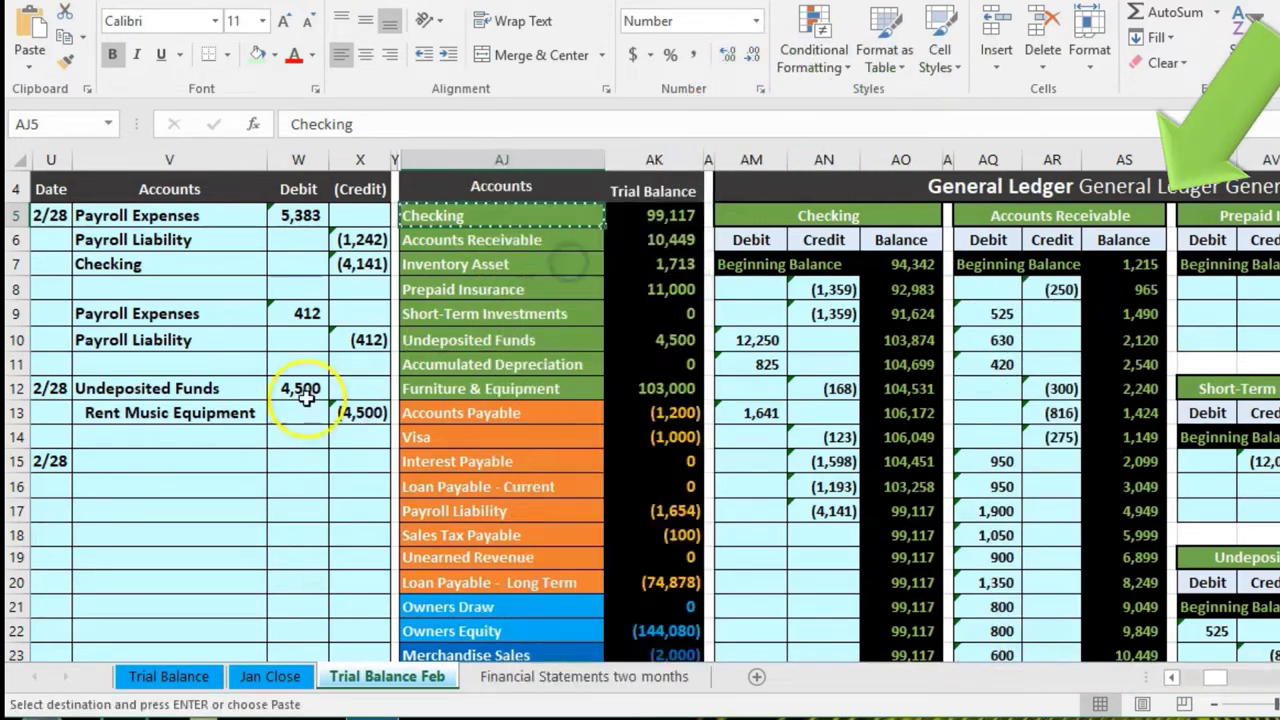
left_click(110, 487)
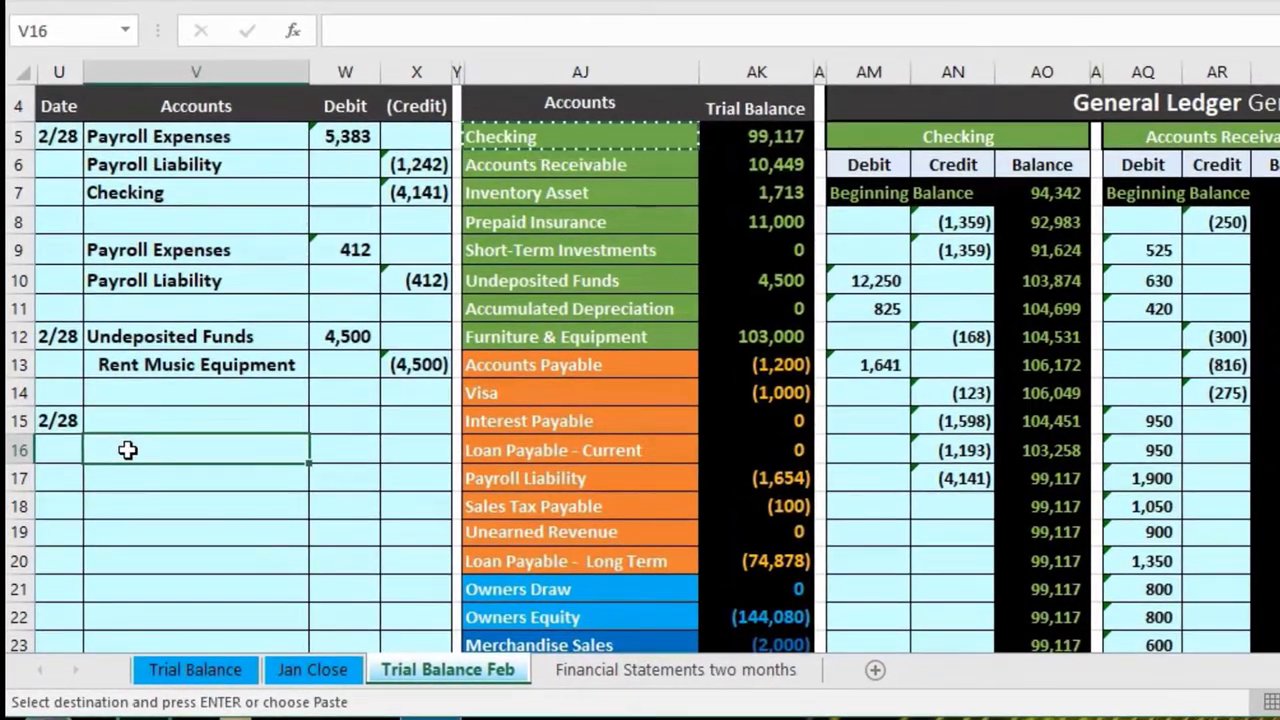
right_click(128, 450)
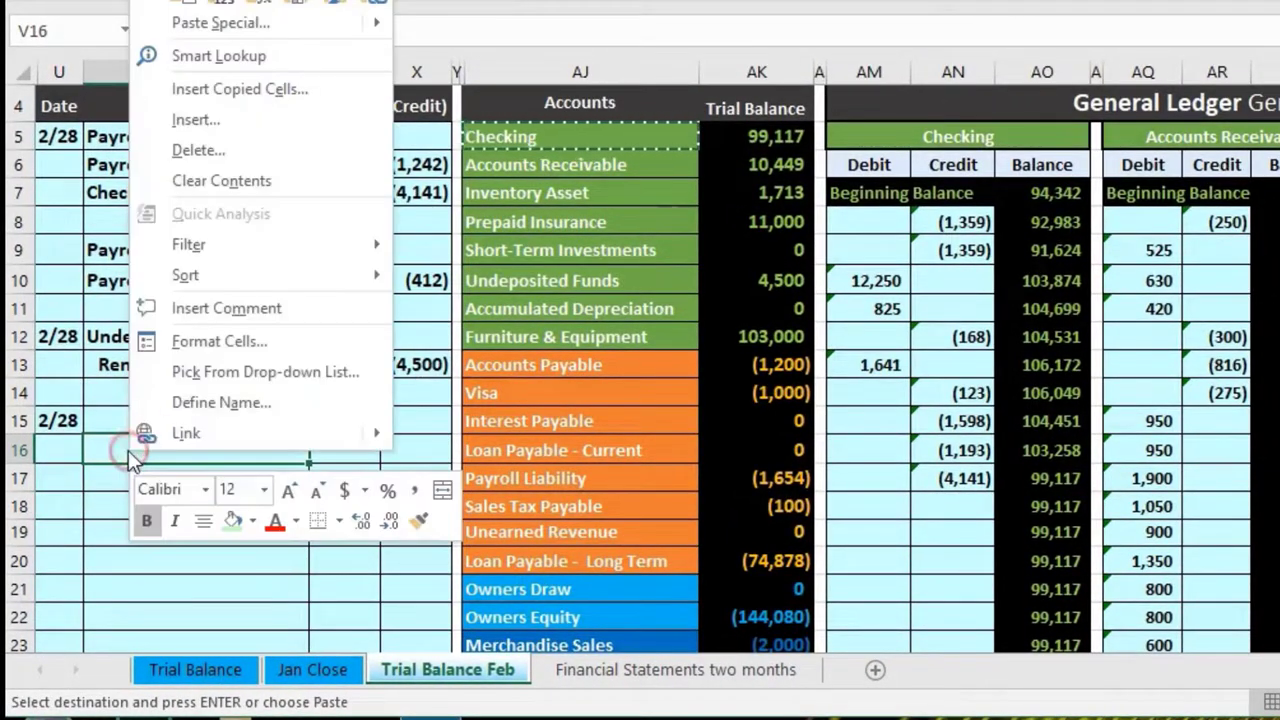
left_click(229, 4)
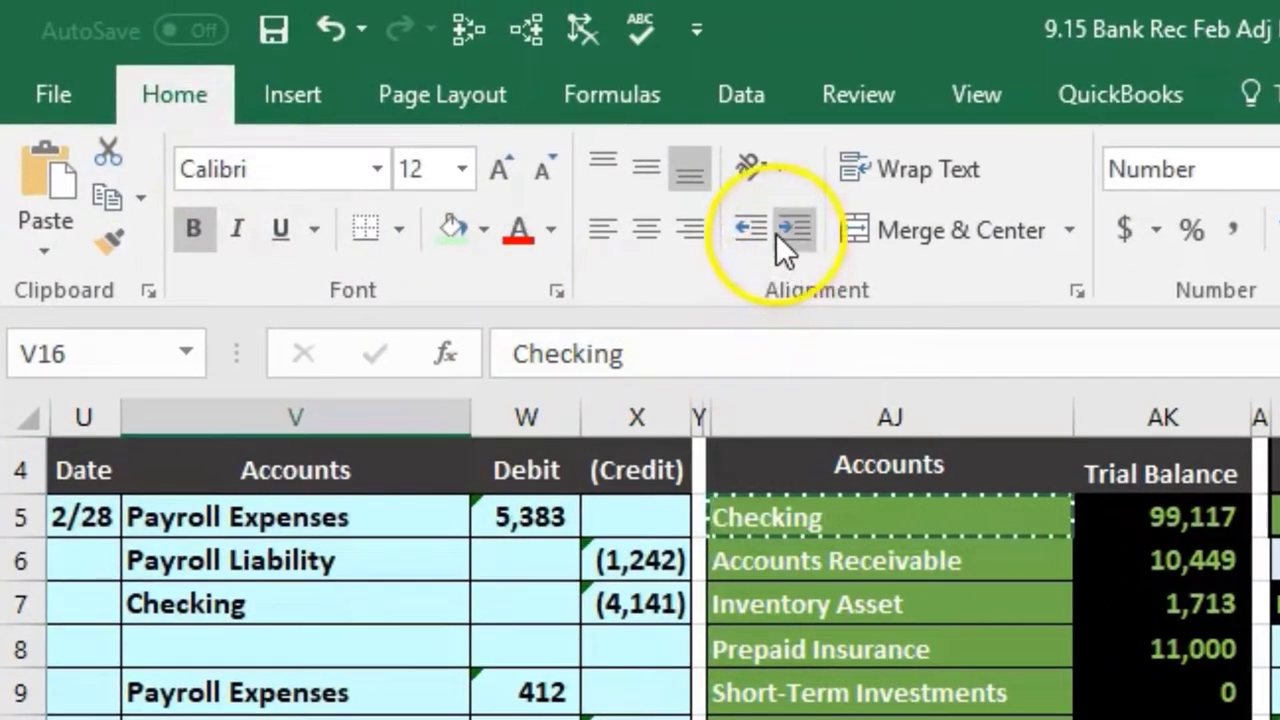
left_click(778, 235)
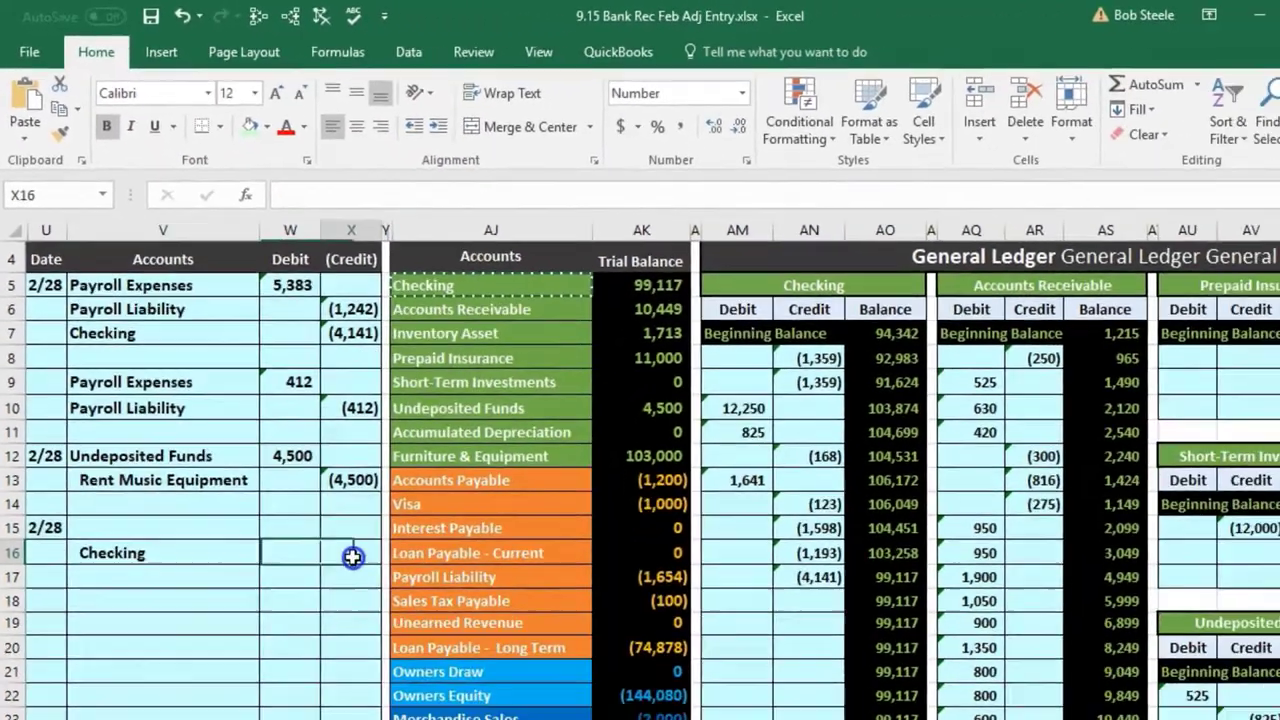
Step: Enter a credit of -100 for Checking in X16 and a formula in W15 giving the matching debit of 100
left_click(336, 530)
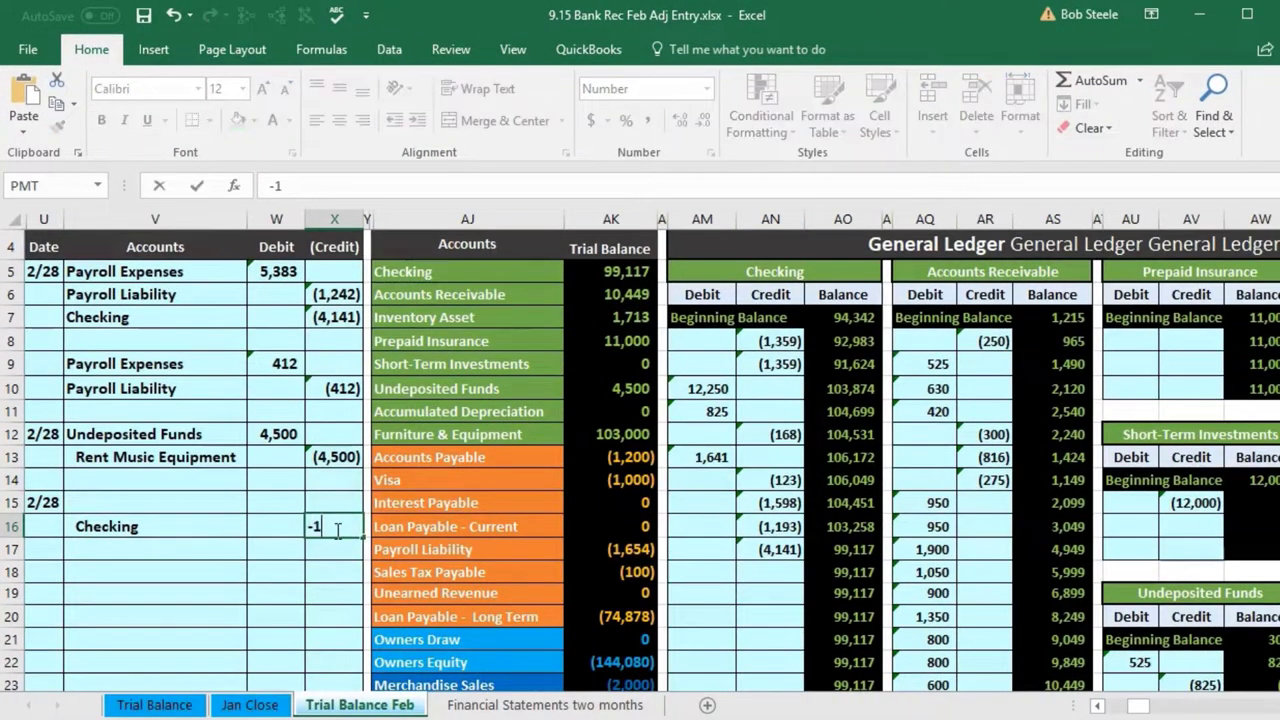
type("-100")
key("Return")
key("Left")
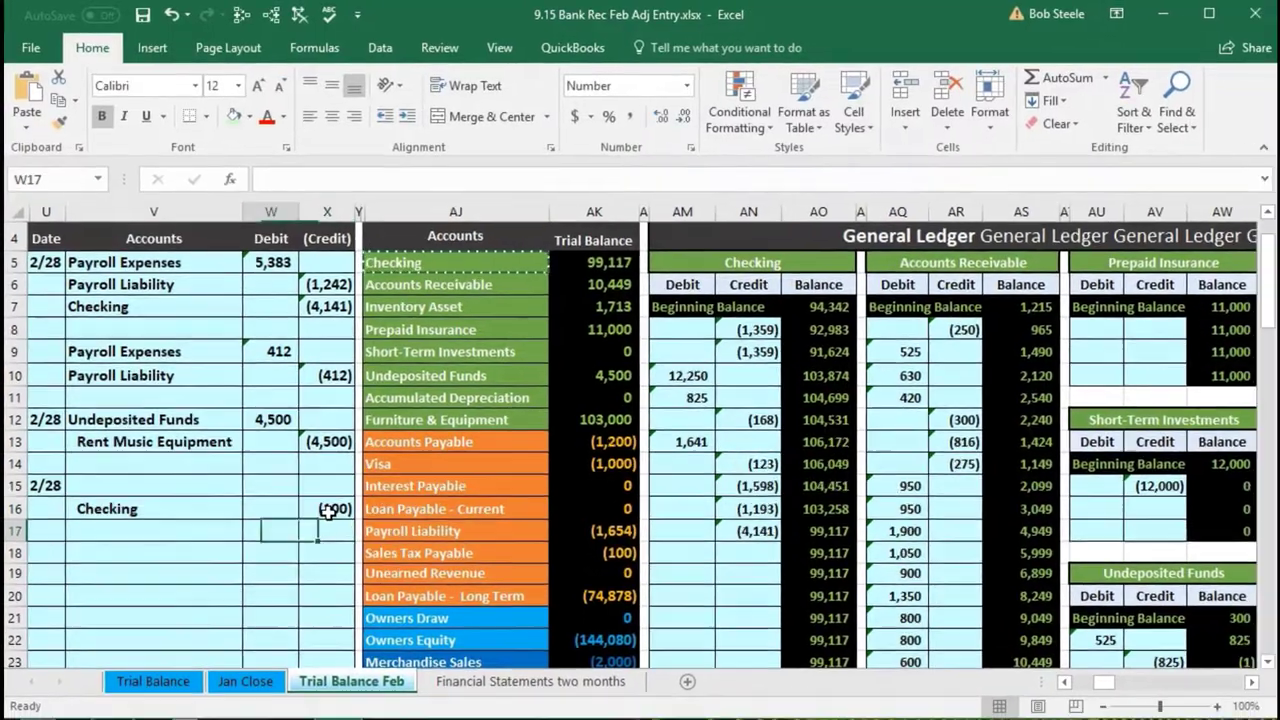
key("Up")
key("Up")
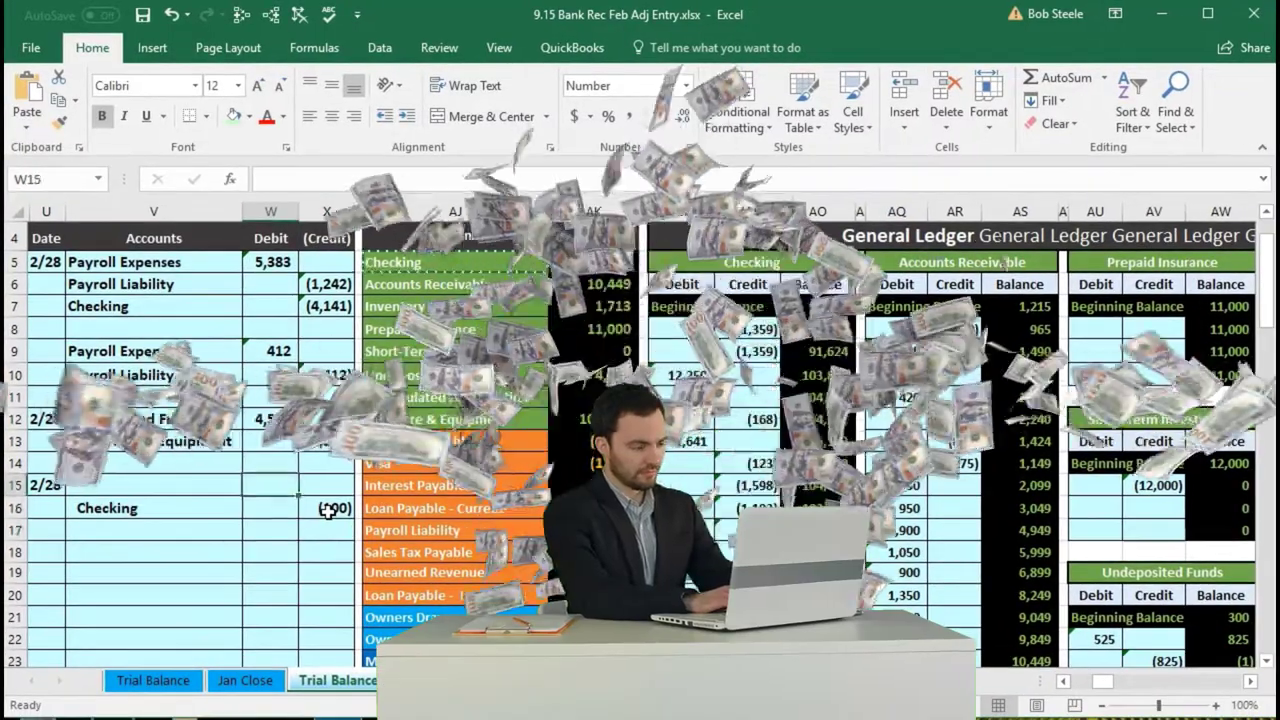
key("Down")
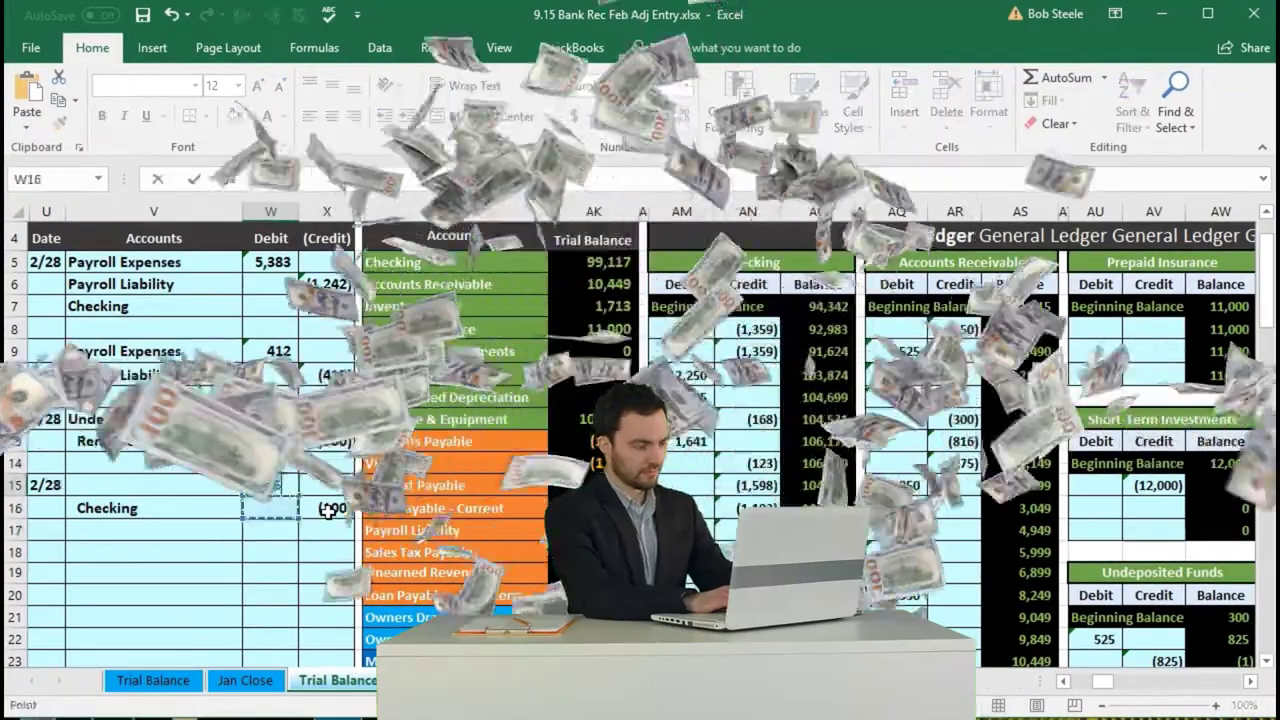
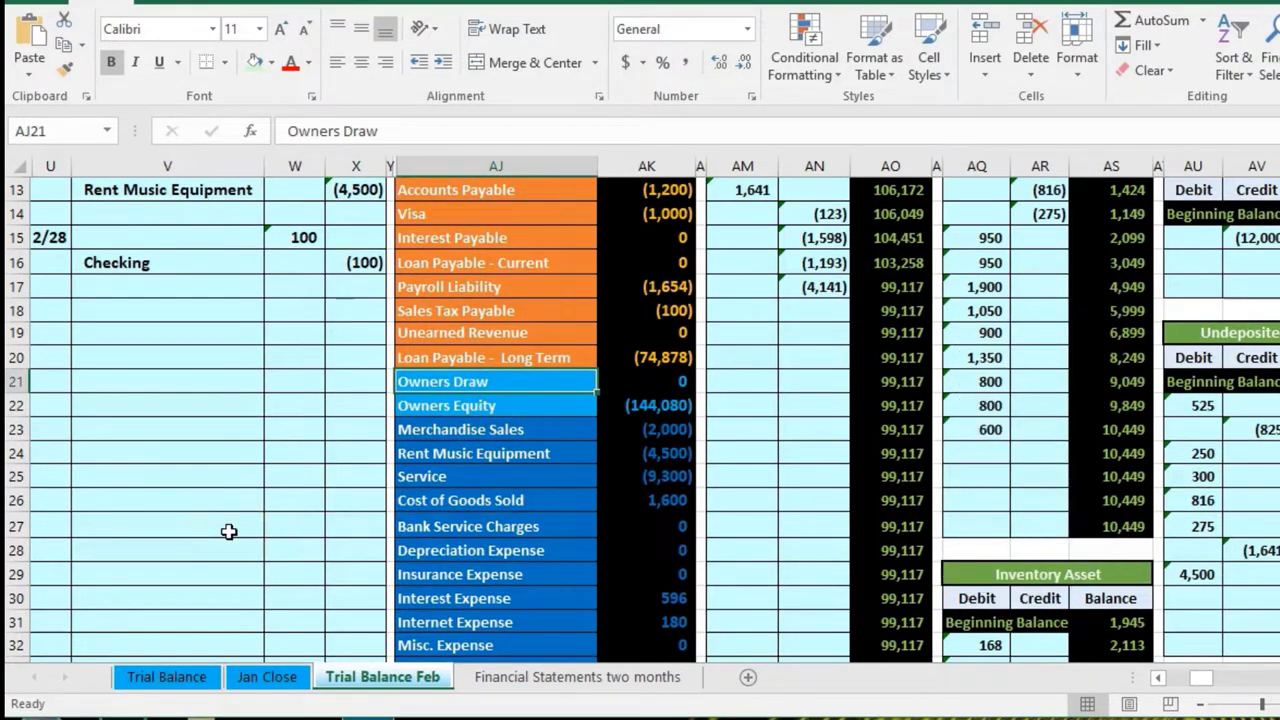
Step: Copy the Owners Draw account name from AJ21 into V15 as the debit account of the 2/28 entry
scroll(229, 531, "down", 3)
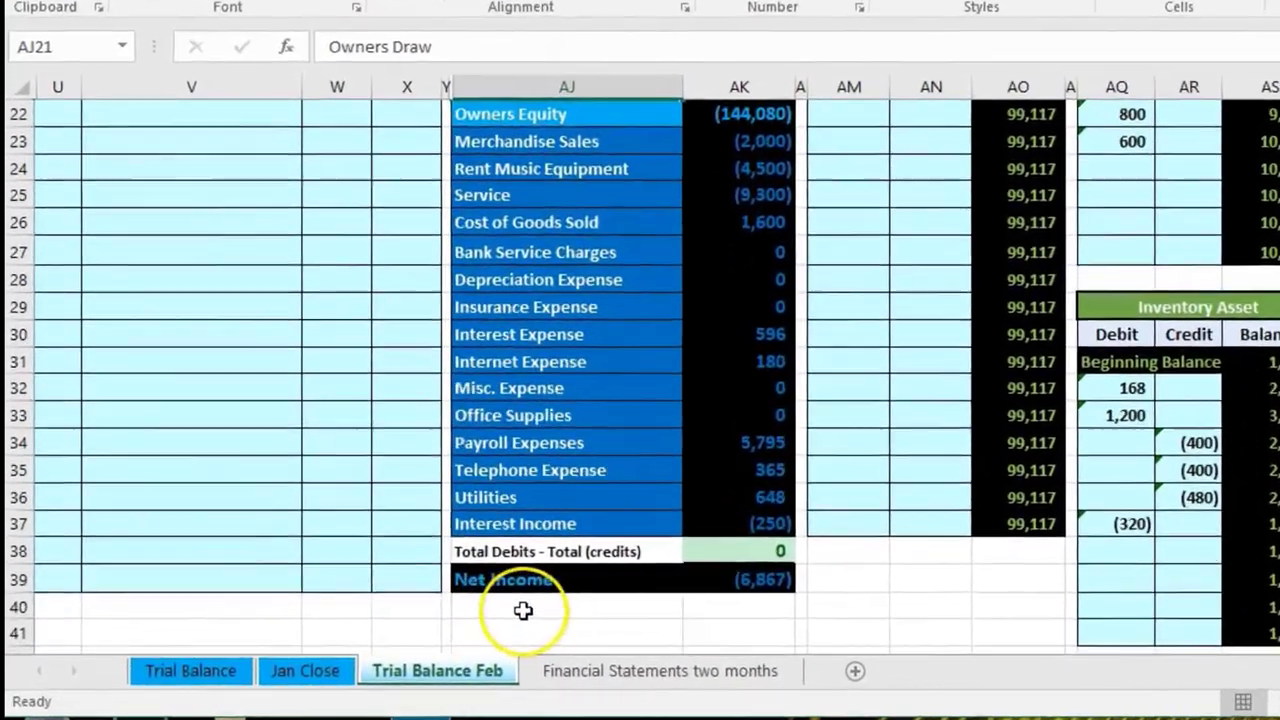
scroll(449, 586, "up", 3)
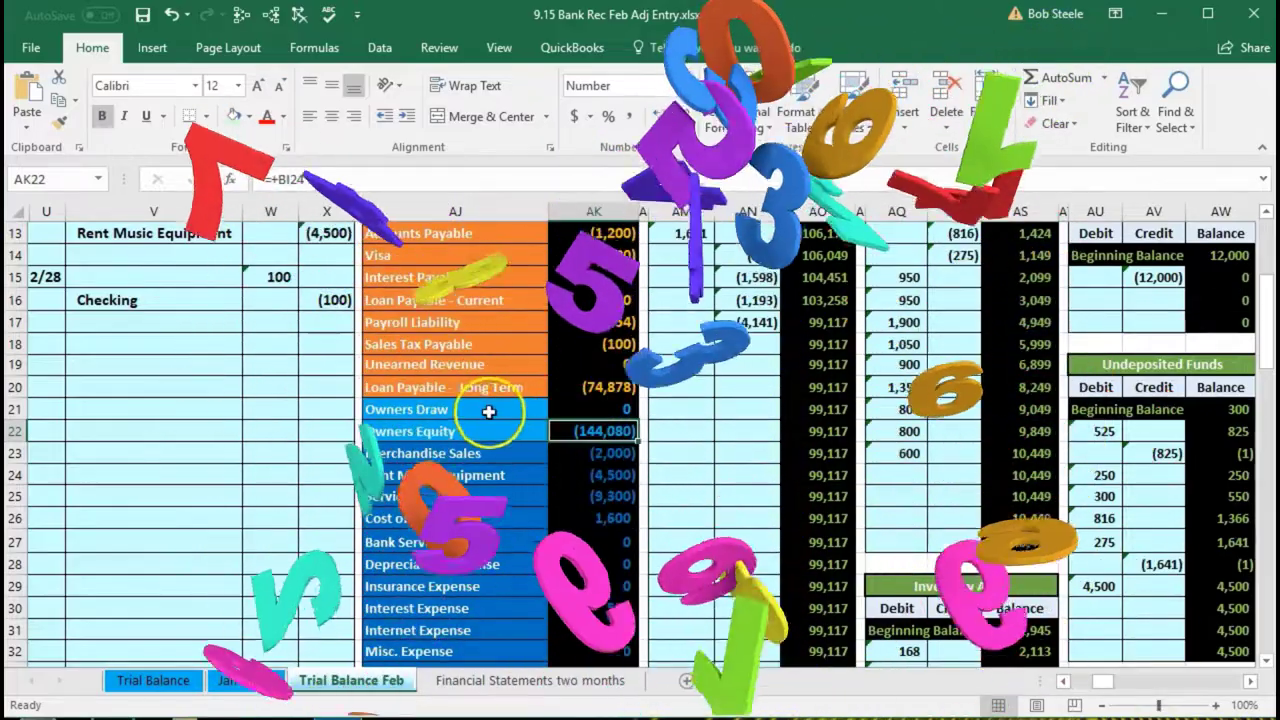
left_click(487, 410)
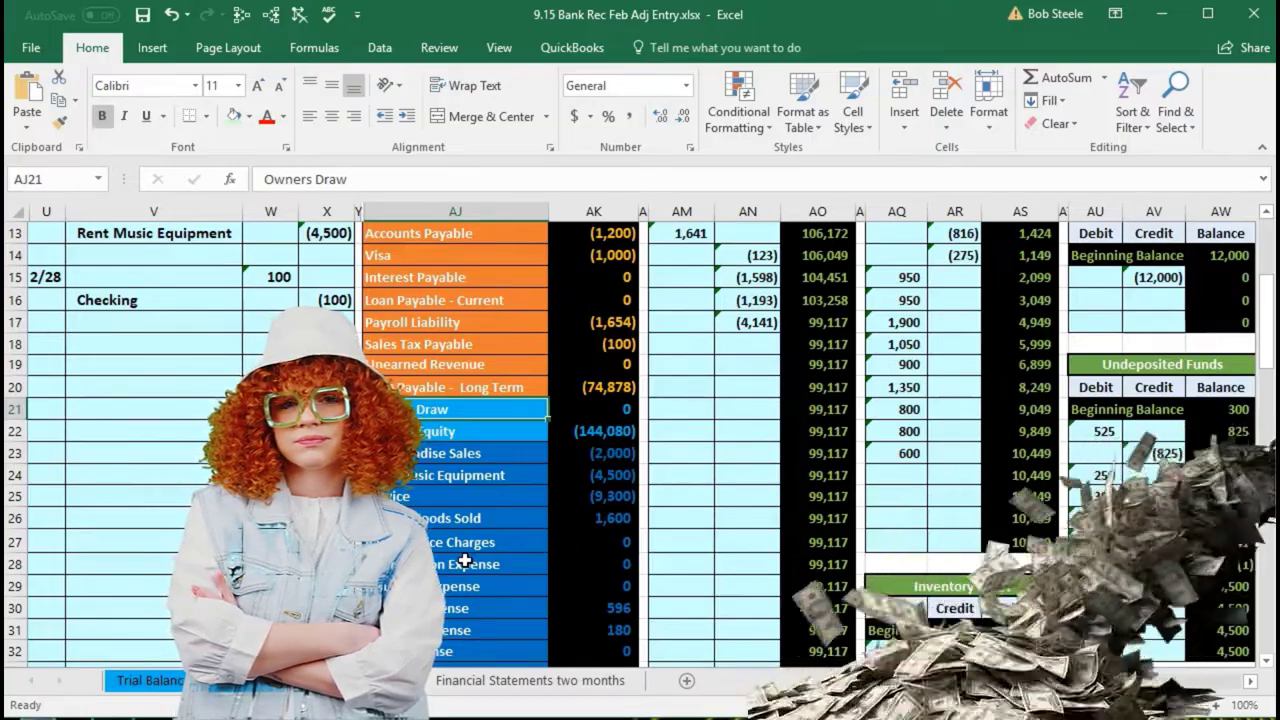
right_click(476, 409)
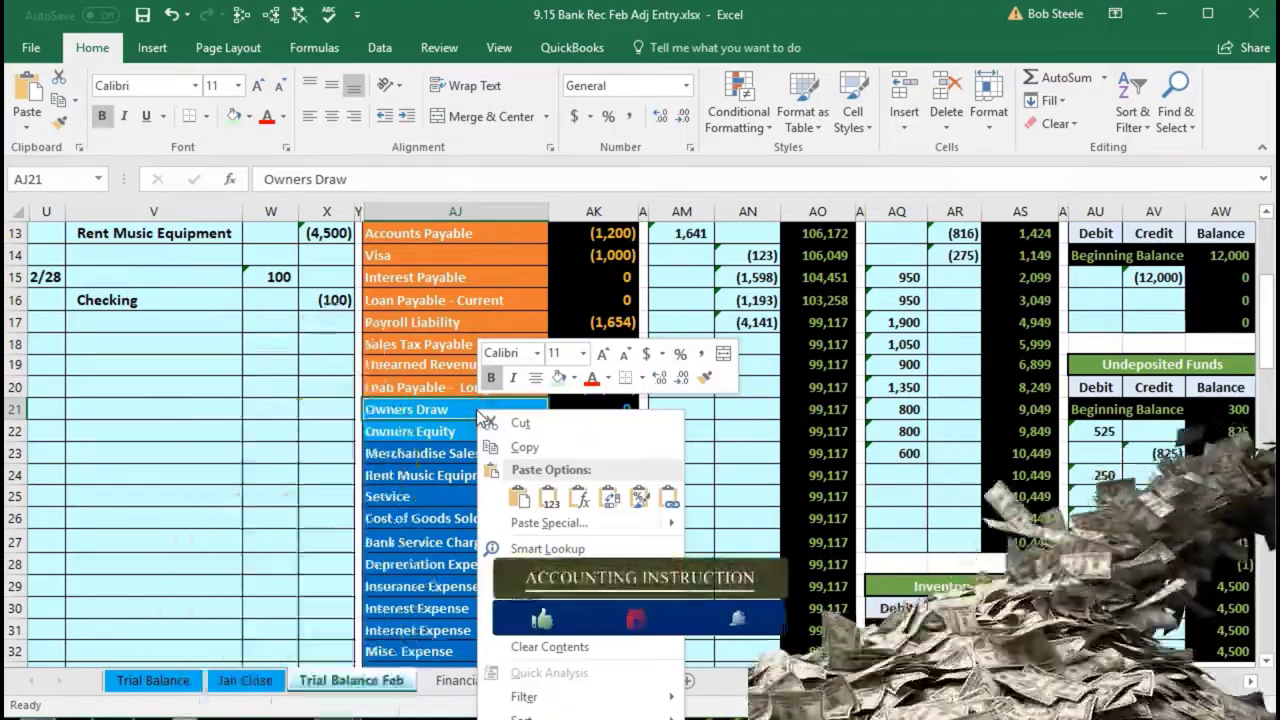
left_click(498, 449)
left_click(163, 275)
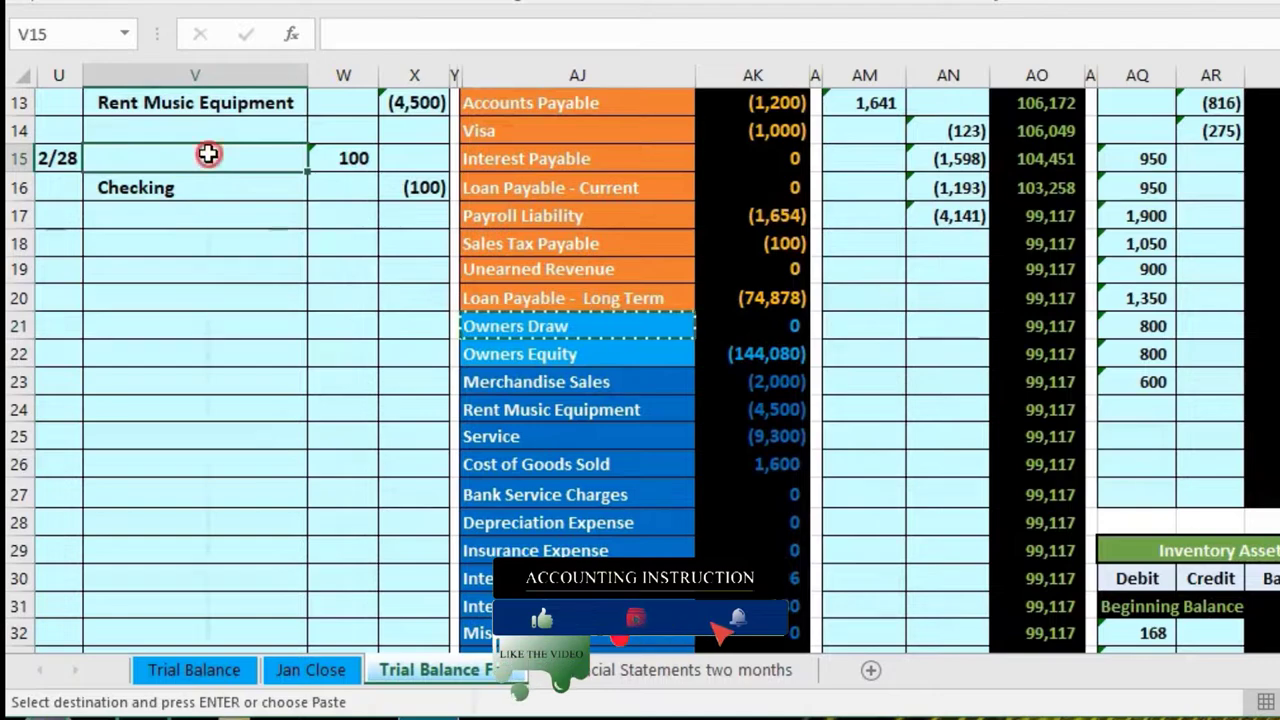
right_click(208, 154)
left_click(300, 265)
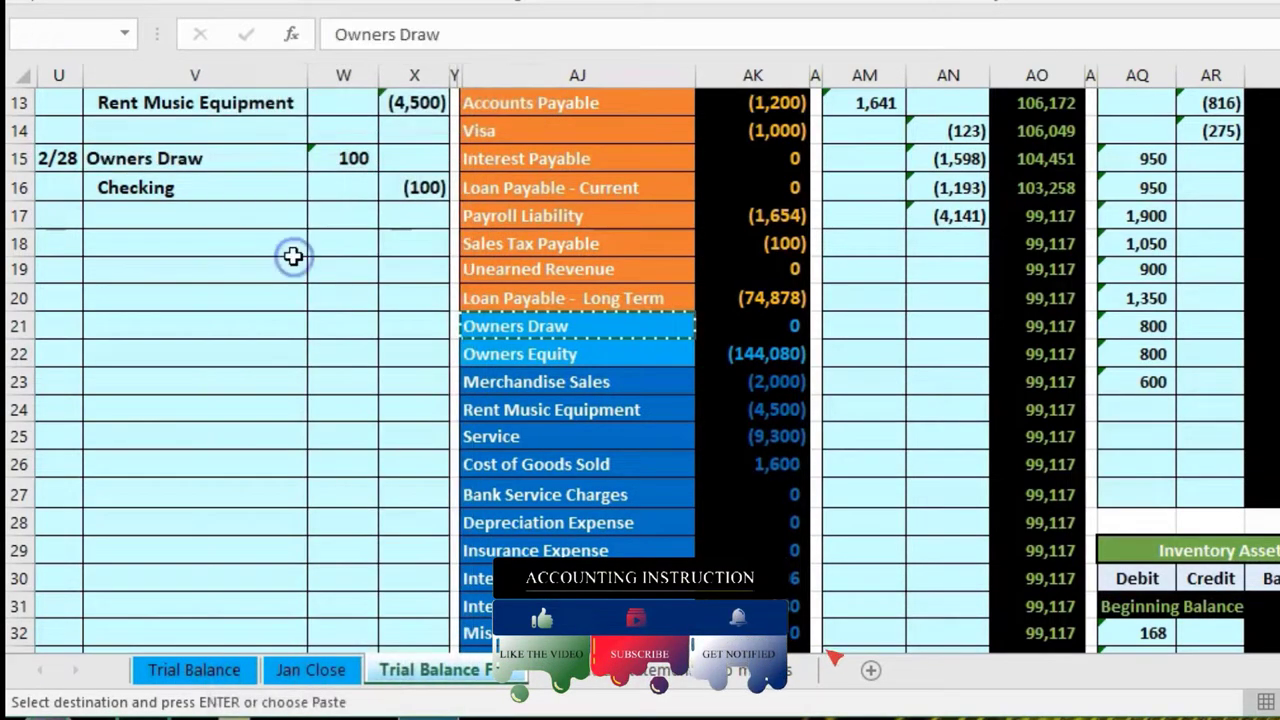
Step: Freeze the panes at the Assets cell AJ1 so the General Journal columns stay in view
scroll(274, 427, "up", 1)
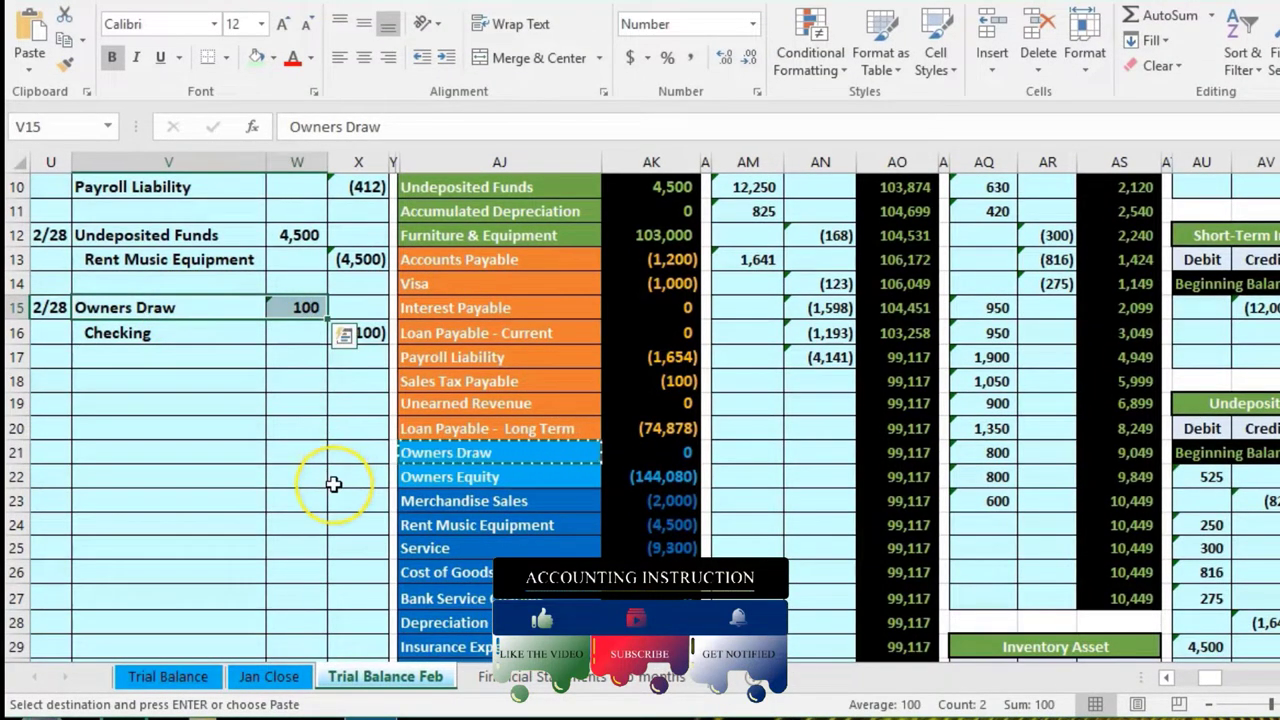
scroll(333, 484, "up", 3)
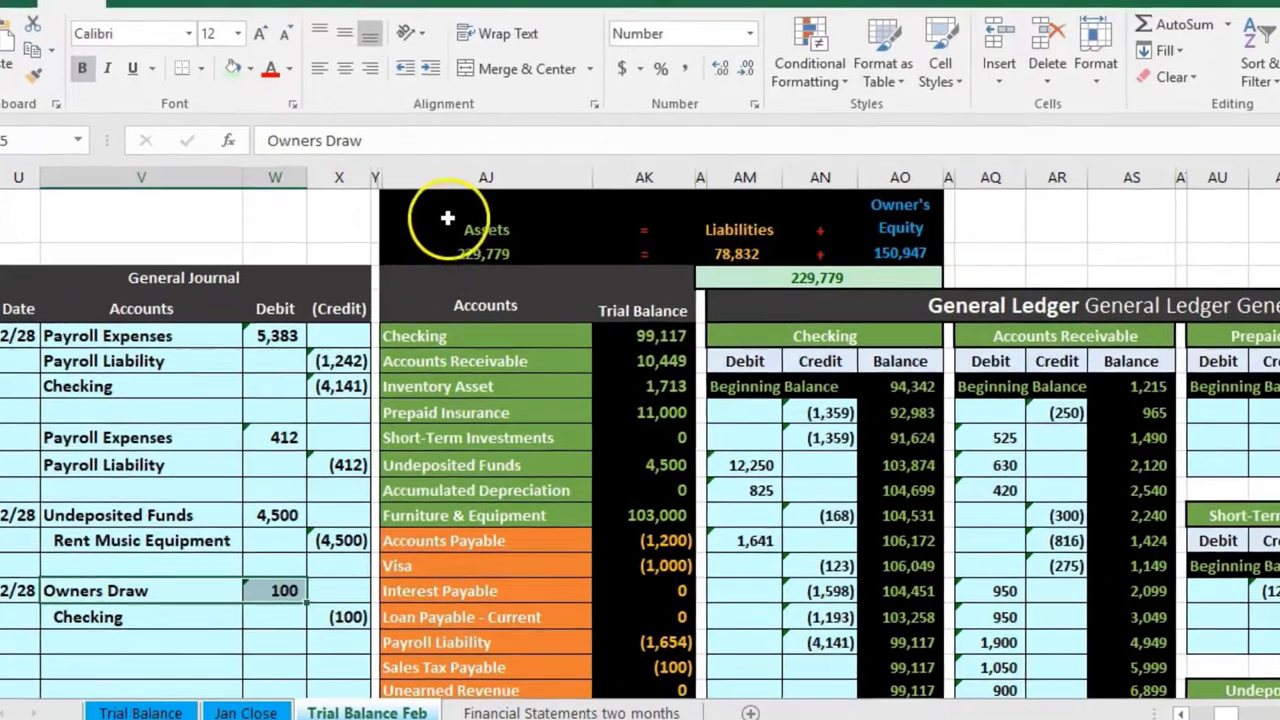
left_click(461, 196)
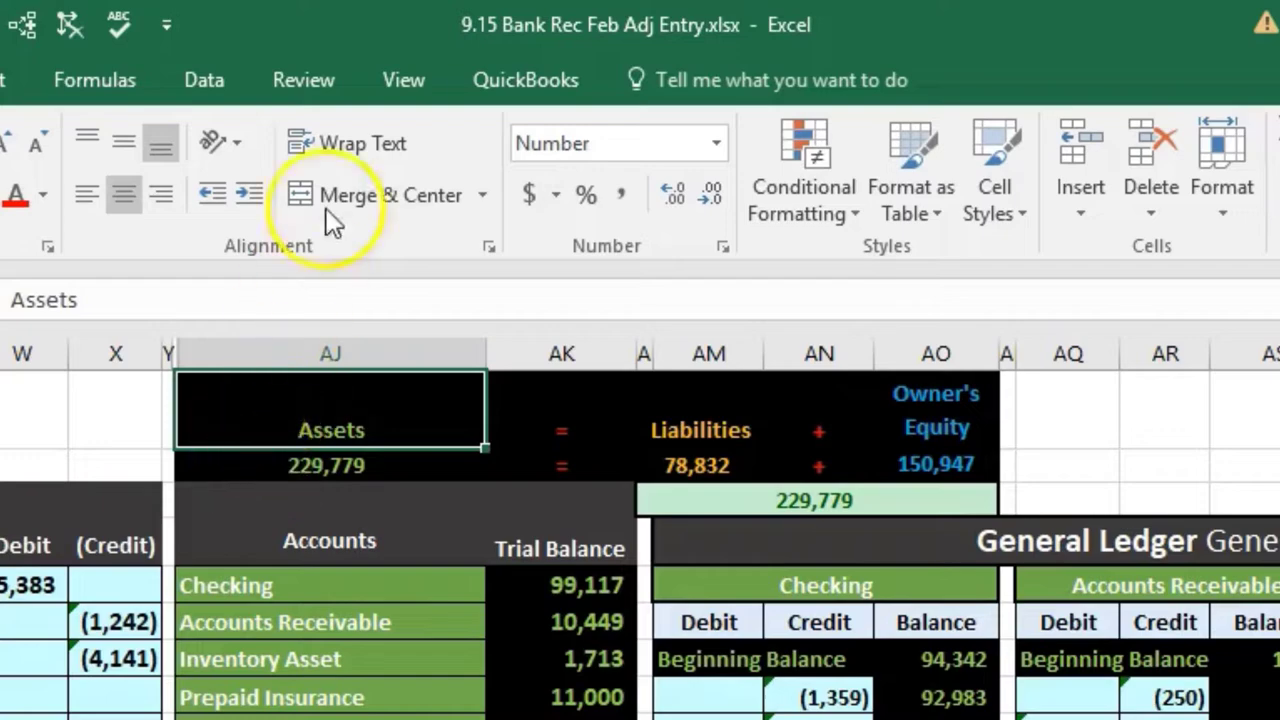
left_click(403, 80)
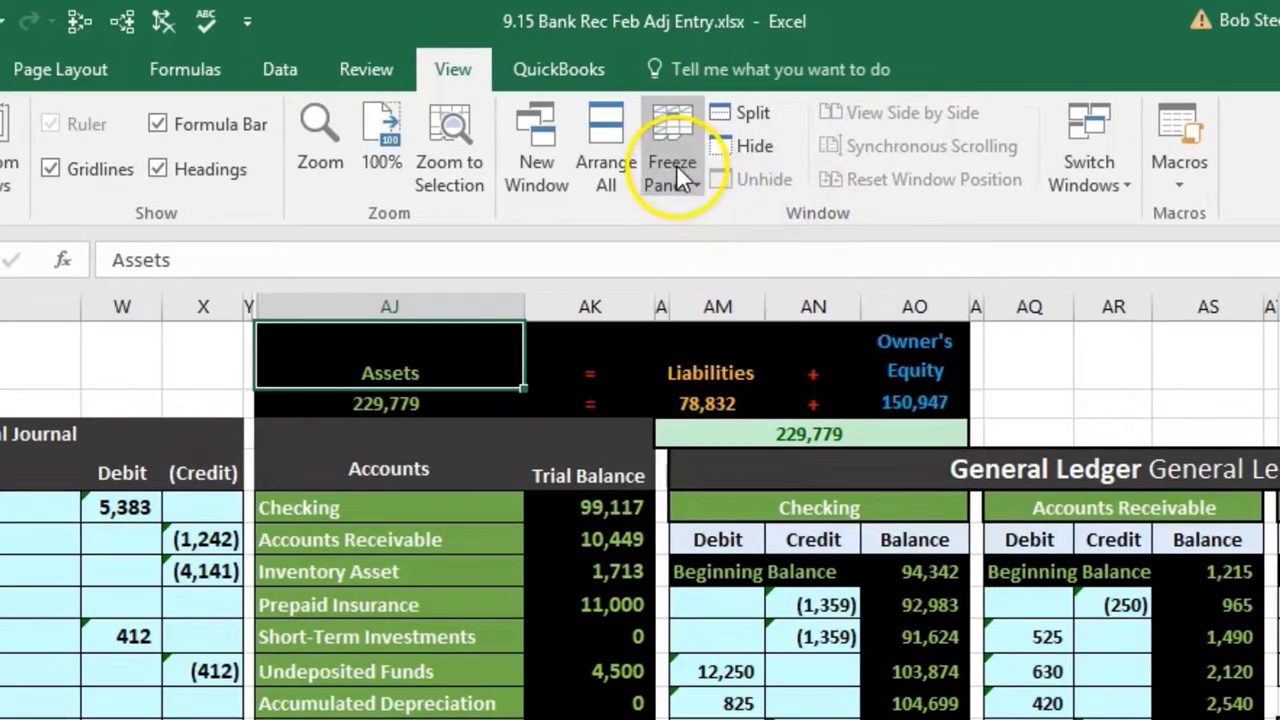
left_click(676, 164)
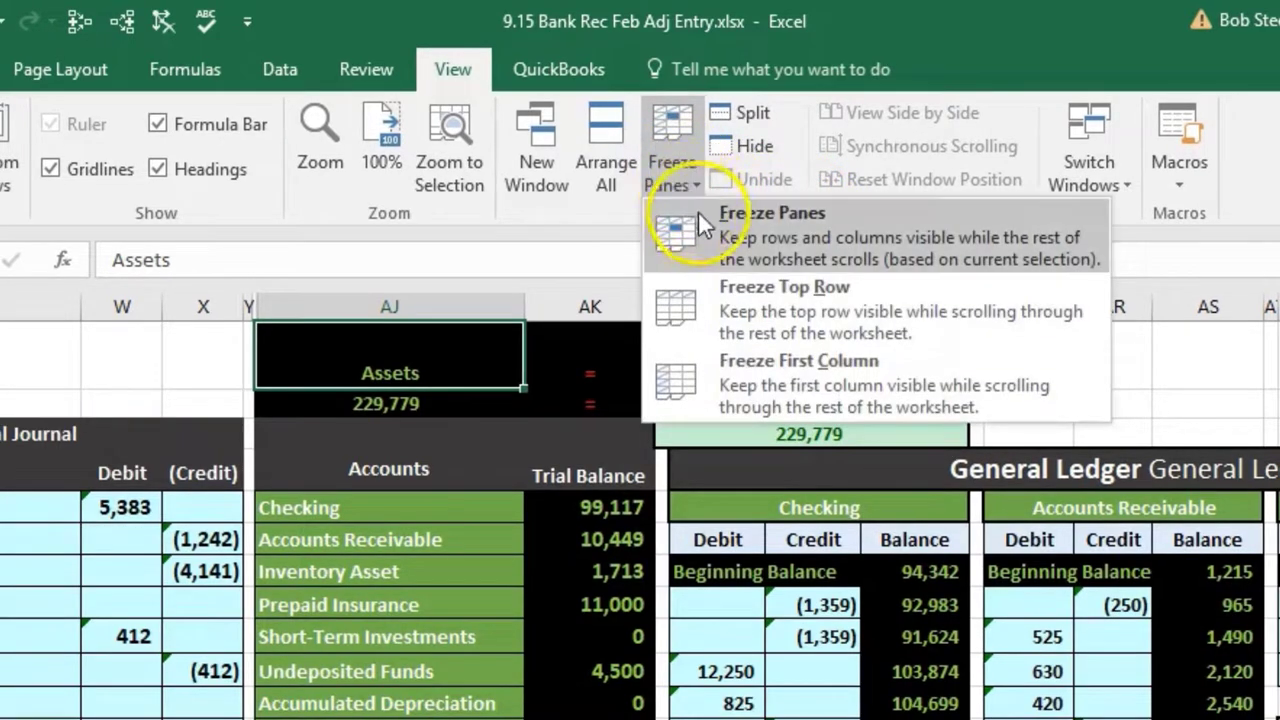
left_click(812, 230)
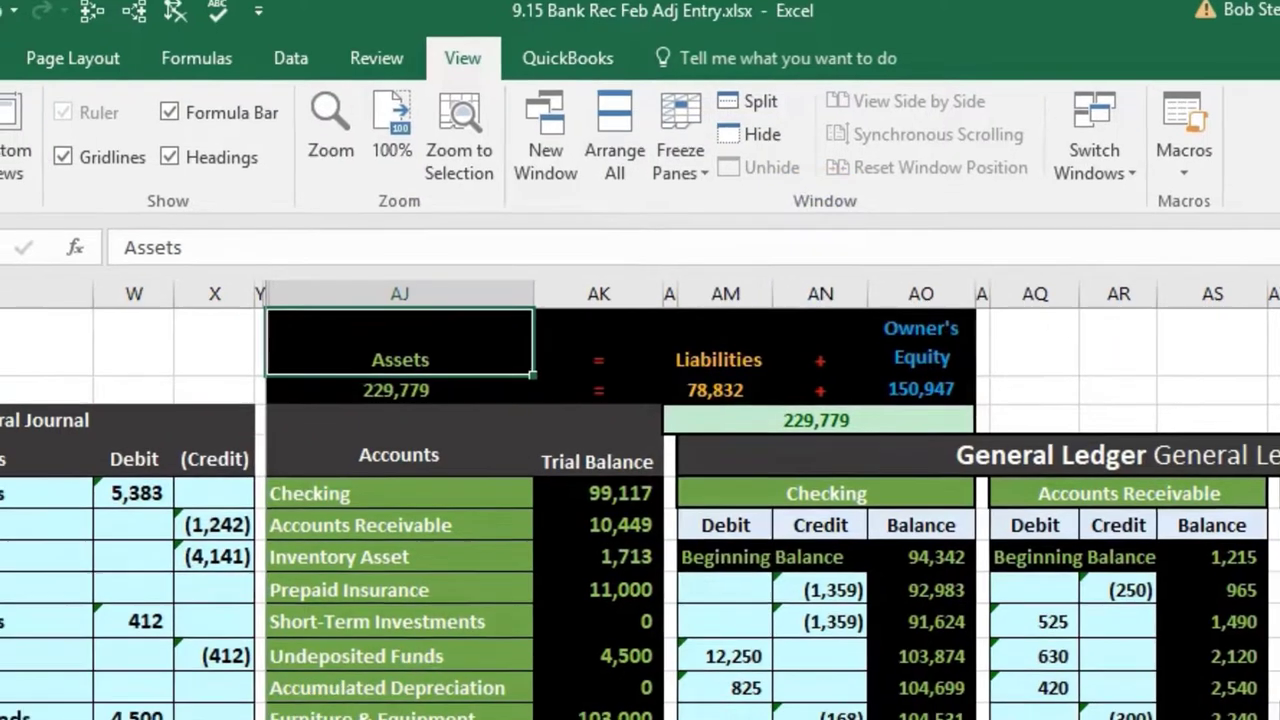
Step: Post the journal's Owners Draw debit to the Owners Draw ledger by entering =W15 in BG15
left_click(40, 719)
scroll(216, 590, "down", 2)
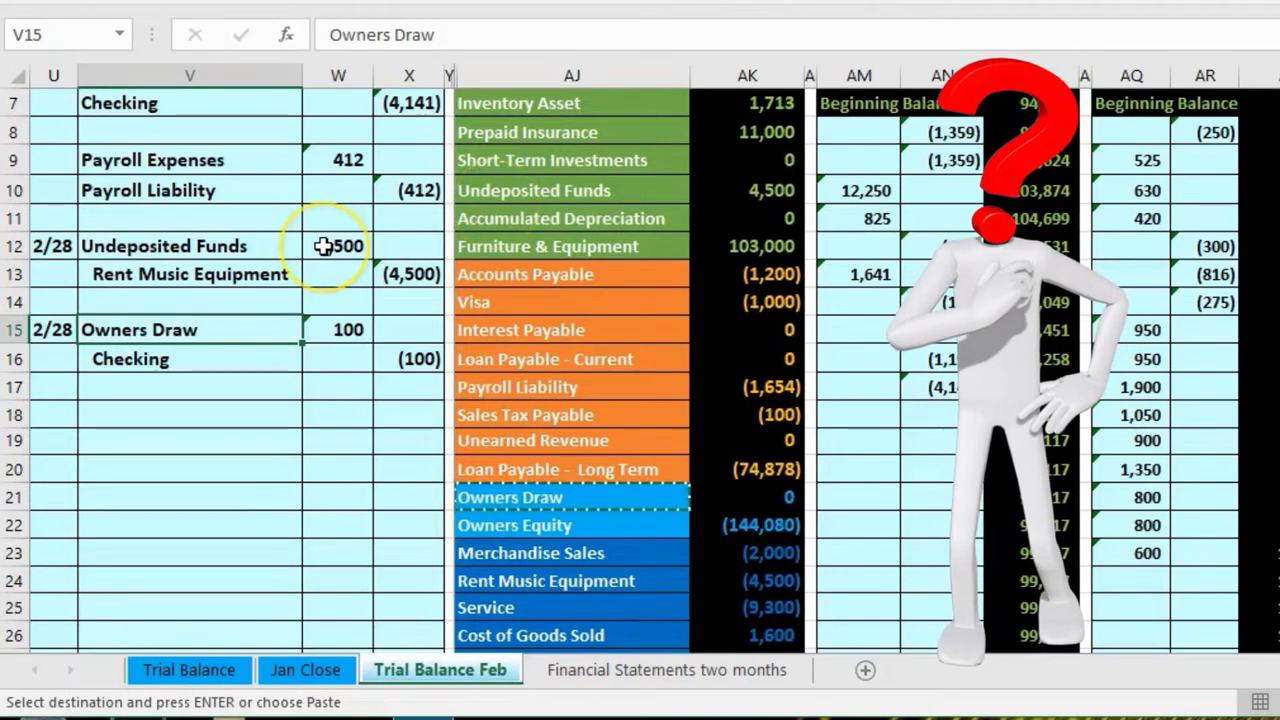
key("Right")
key("Right")
key("Right")
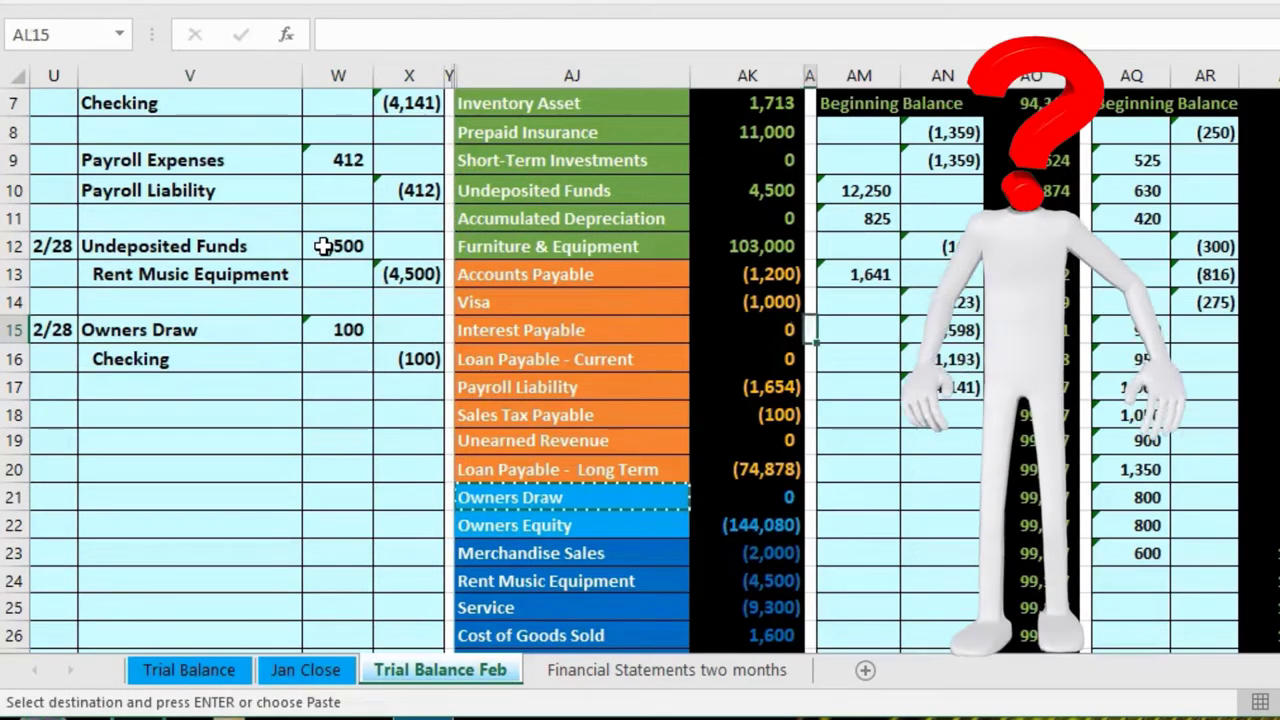
key("Right")
key("Right")
key("Right")
key("Right")
key("Right")
key("Right")
key("Right")
key("Right")
key("Right")
key("Right")
key("Right")
key("Right")
key("Right")
key("Right")
key("Right")
key("Right")
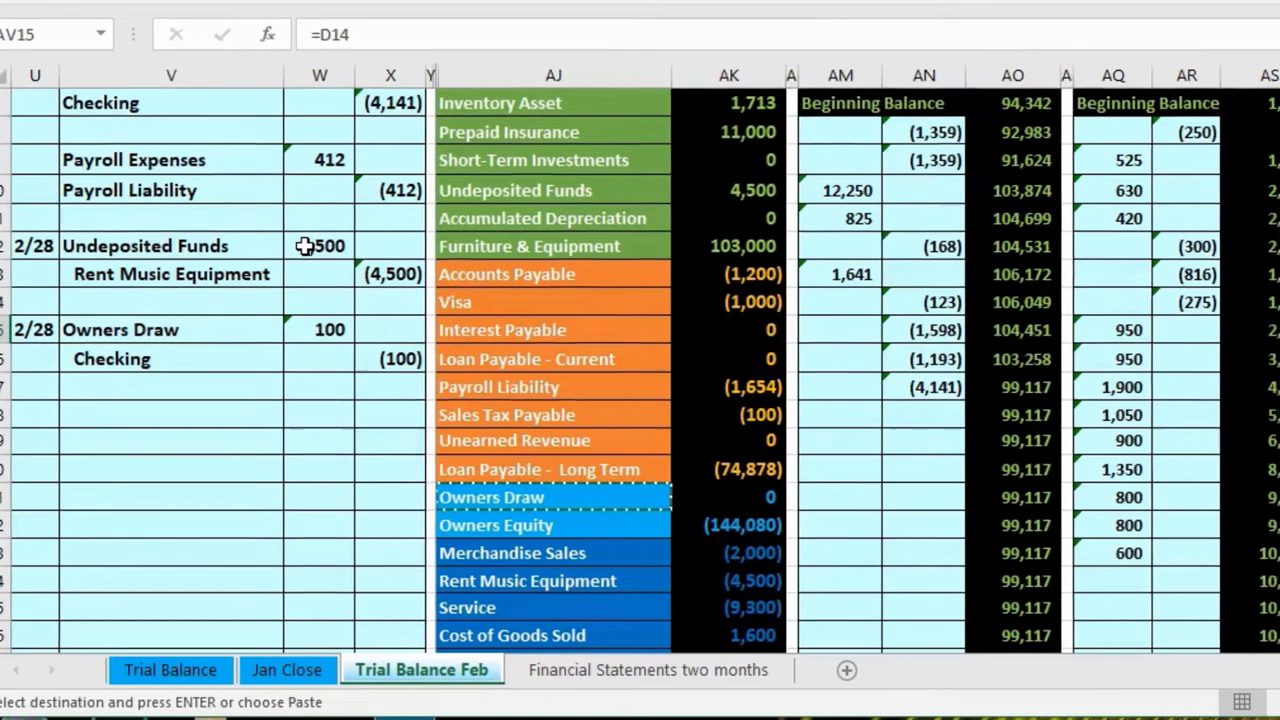
key("Right")
key("Right")
key("Right")
key("Right")
key("Right")
key("Right")
key("Right")
key("Right")
key("Right")
key("Right")
key("Right")
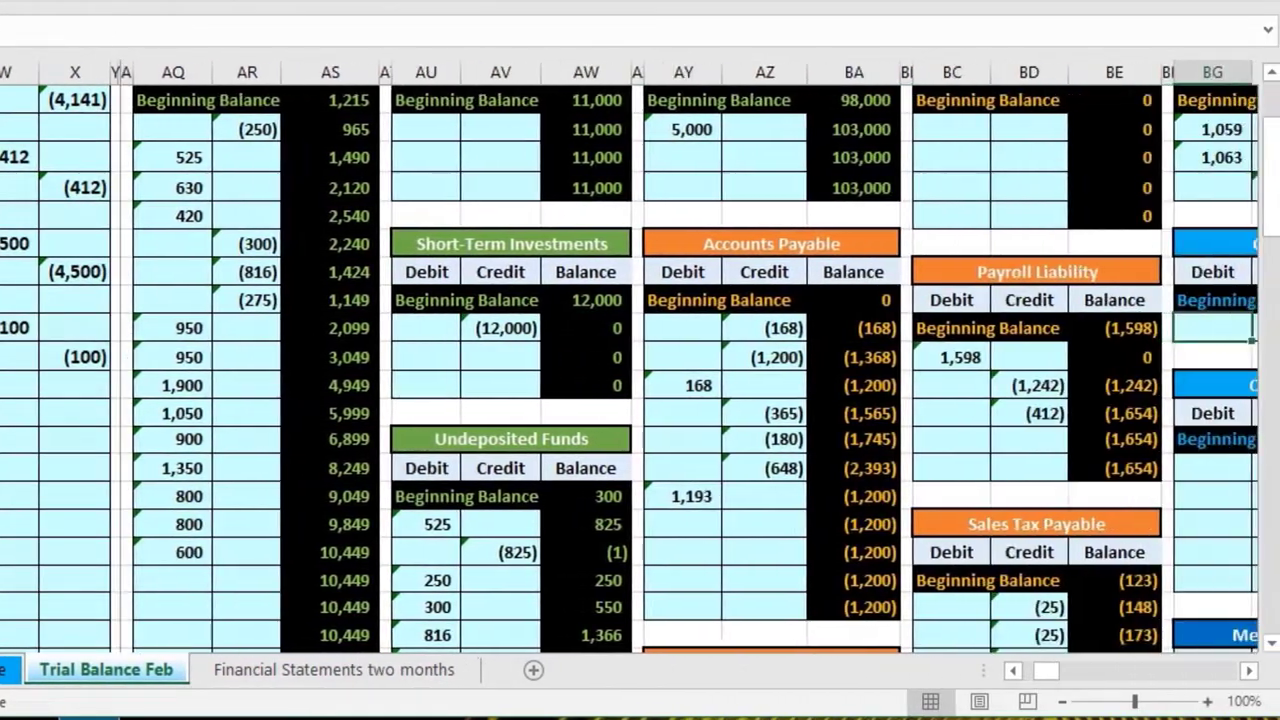
key("Right")
key("Right")
key("Right")
key("Right")
key("Right")
key("Right")
key("Right")
key("Right")
key("Right")
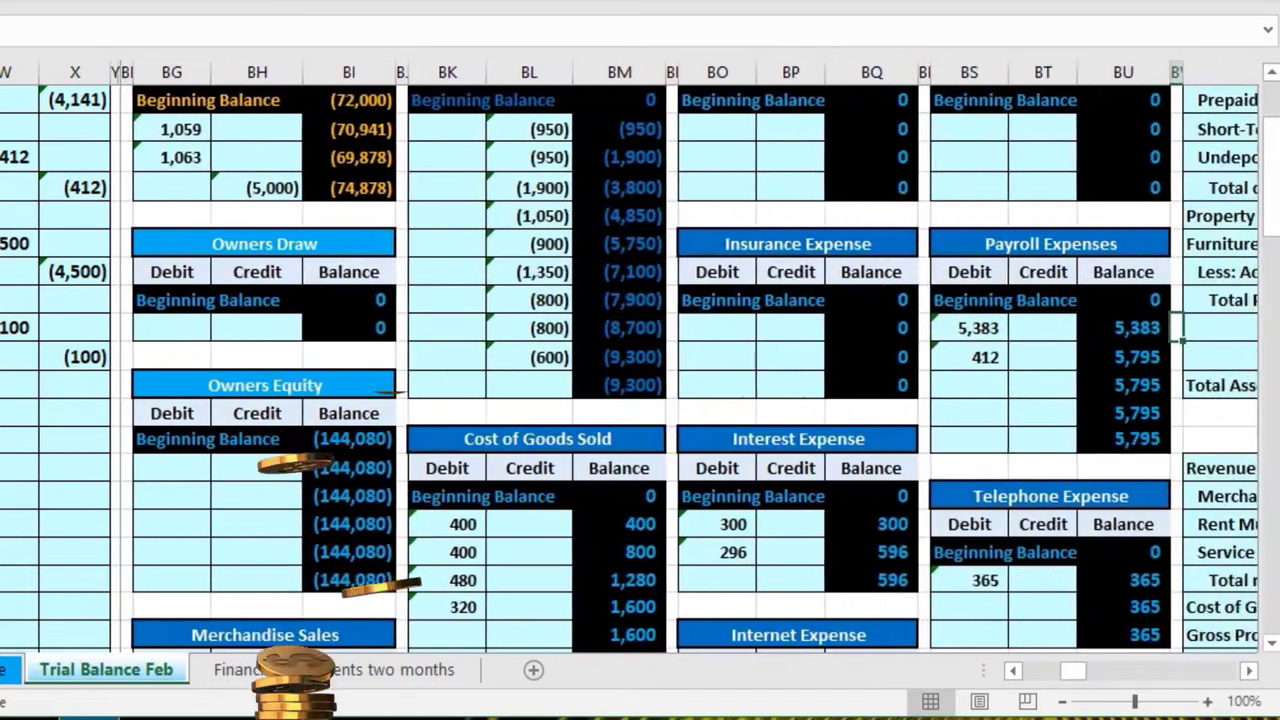
left_click(181, 241)
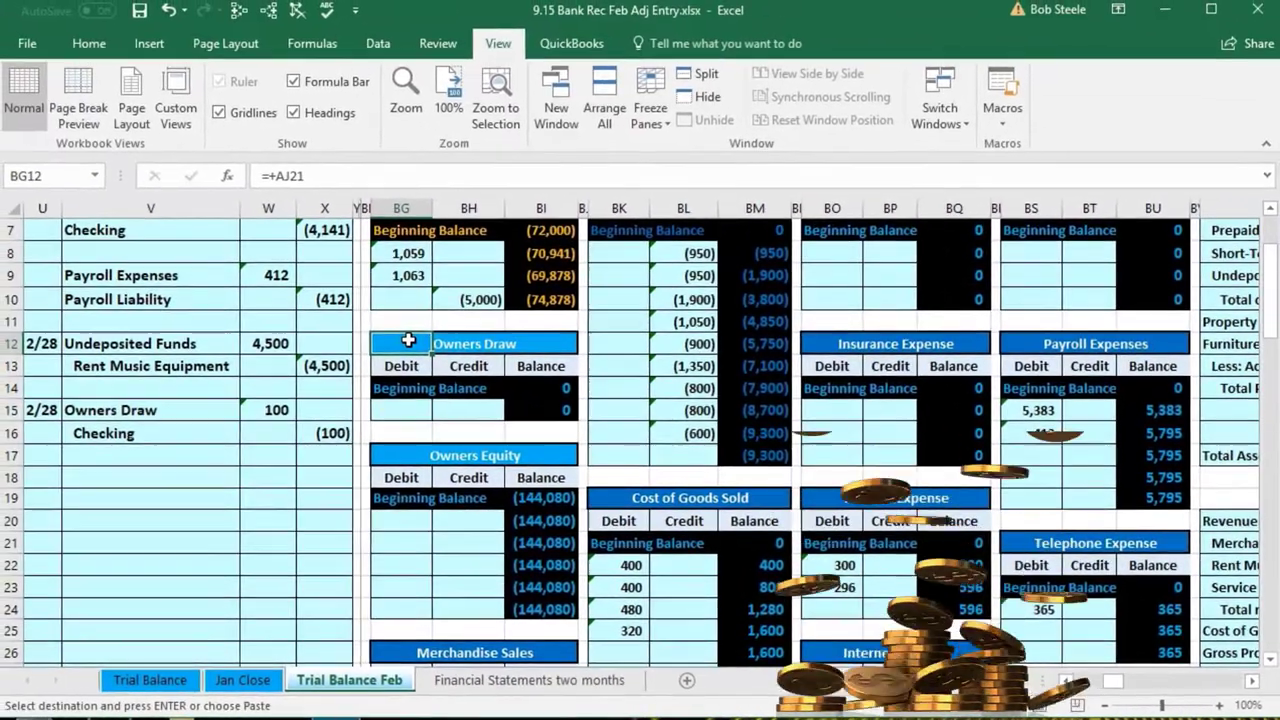
left_click(315, 379)
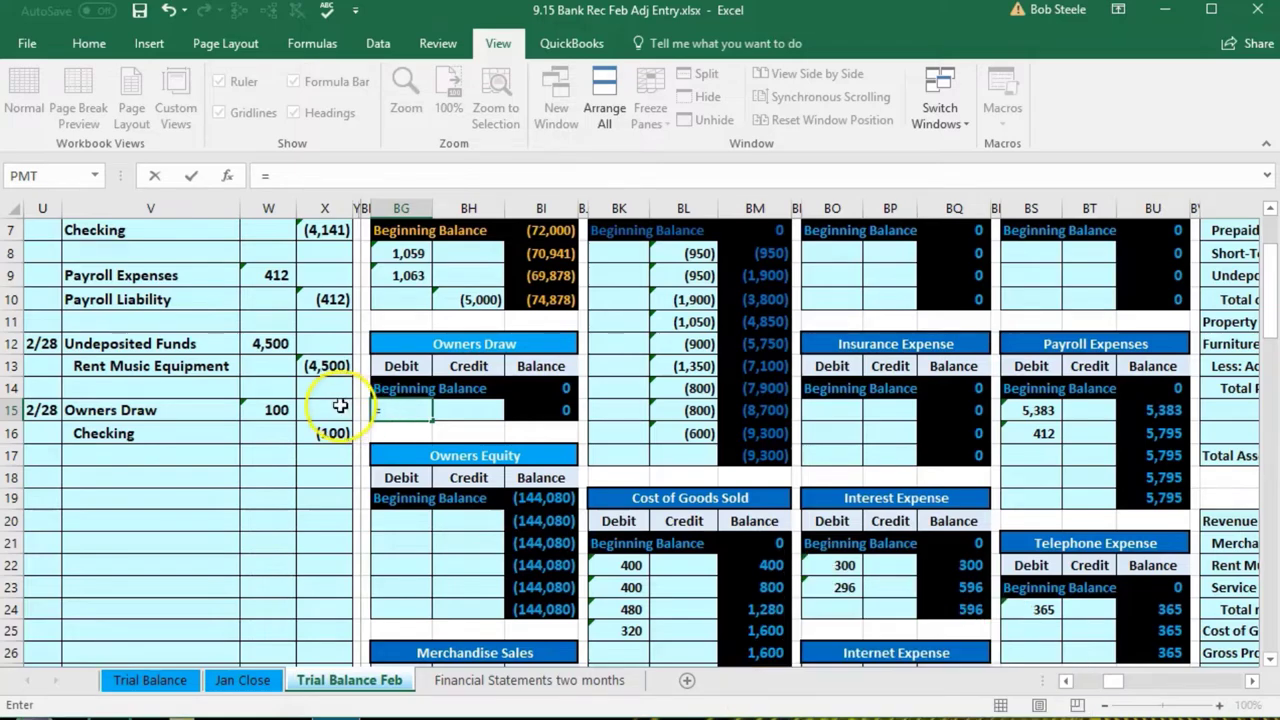
left_click(280, 410)
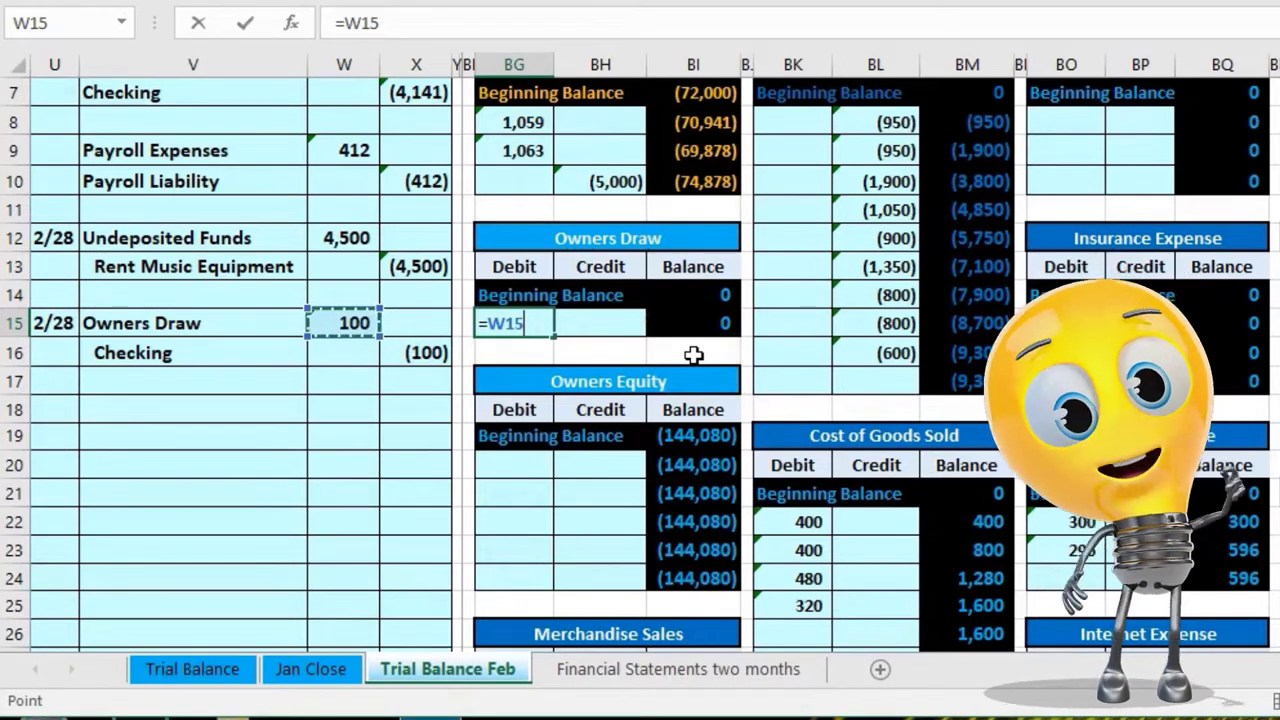
key("Return")
Step: Return to the trial balance columns and check the Owners Draw balance in AK21
key("Left")
key("Left")
key("Left")
key("Left")
key("Left")
key("Left")
key("Left")
key("Left")
key("Left")
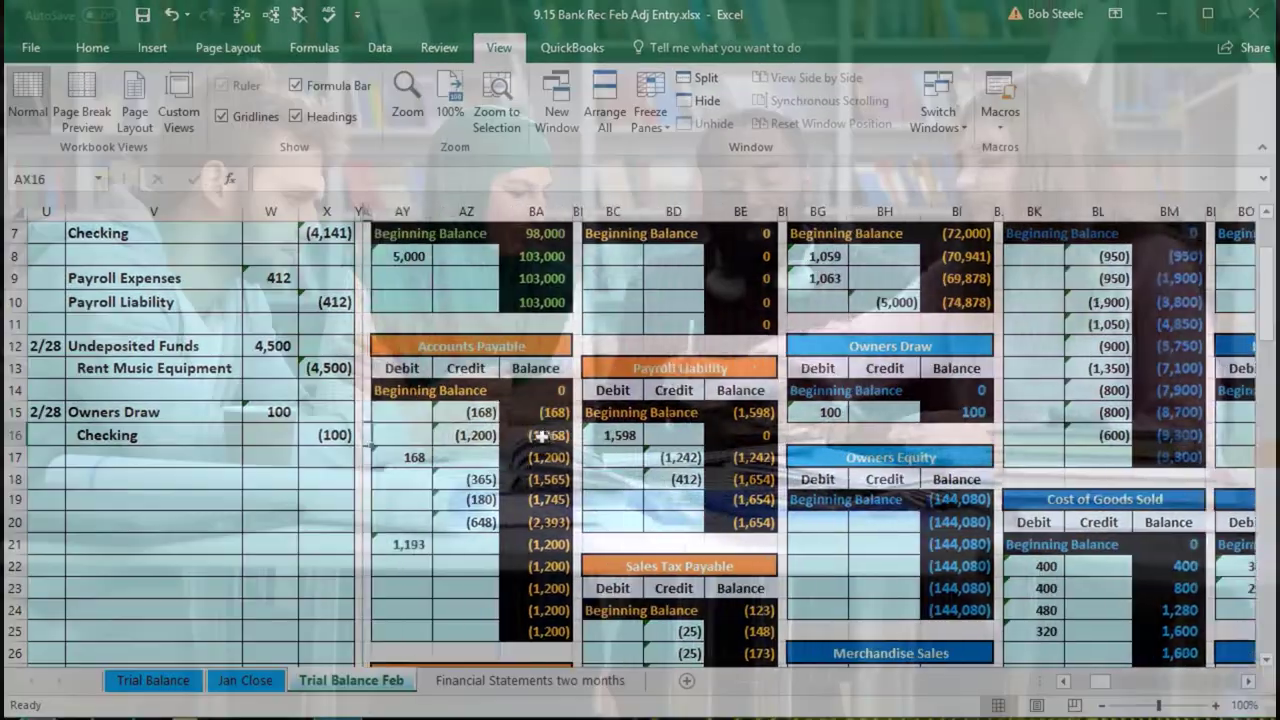
key("Left")
key("Left")
key("Left")
key("Left")
key("Left")
key("Left")
key("Left")
key("Left")
key("Left")
key("Left")
key("Left")
key("Left")
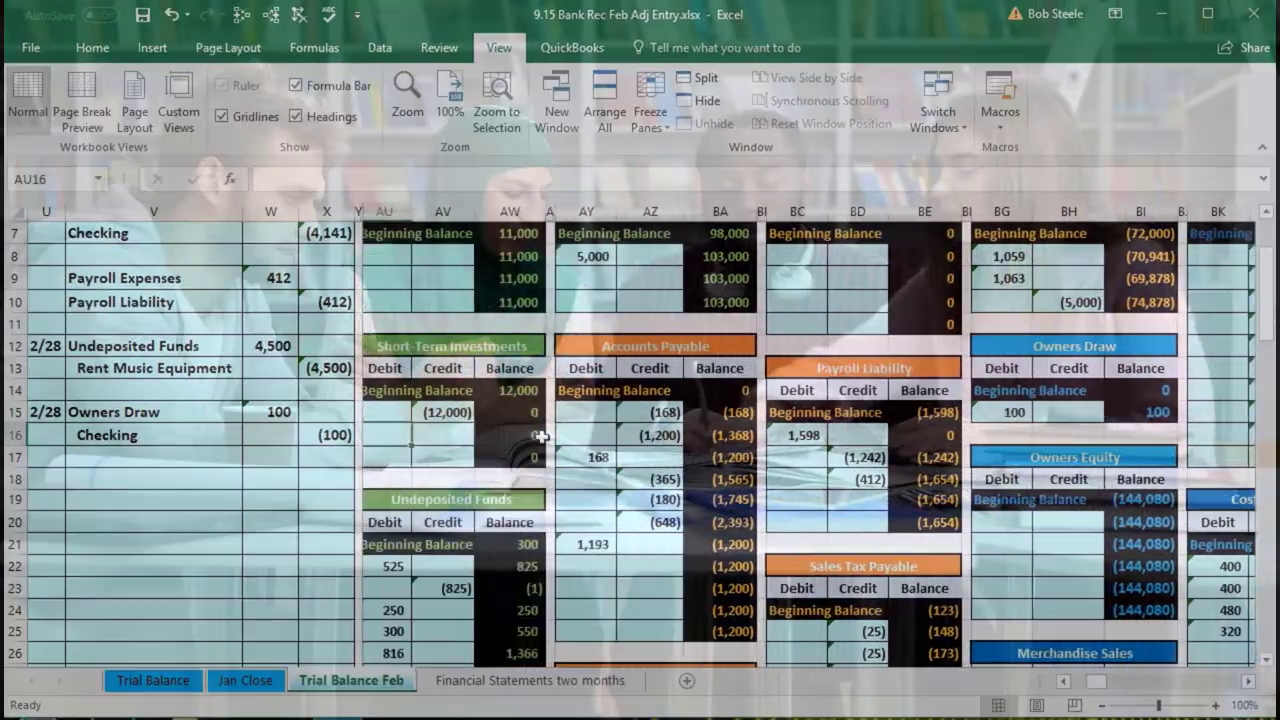
key("Left")
key("Left")
key("Left")
key("Left")
key("Left")
key("Left")
key("Left")
key("Left")
key("Left")
key("Left")
key("Left")
key("Left")
key("Left")
key("Left")
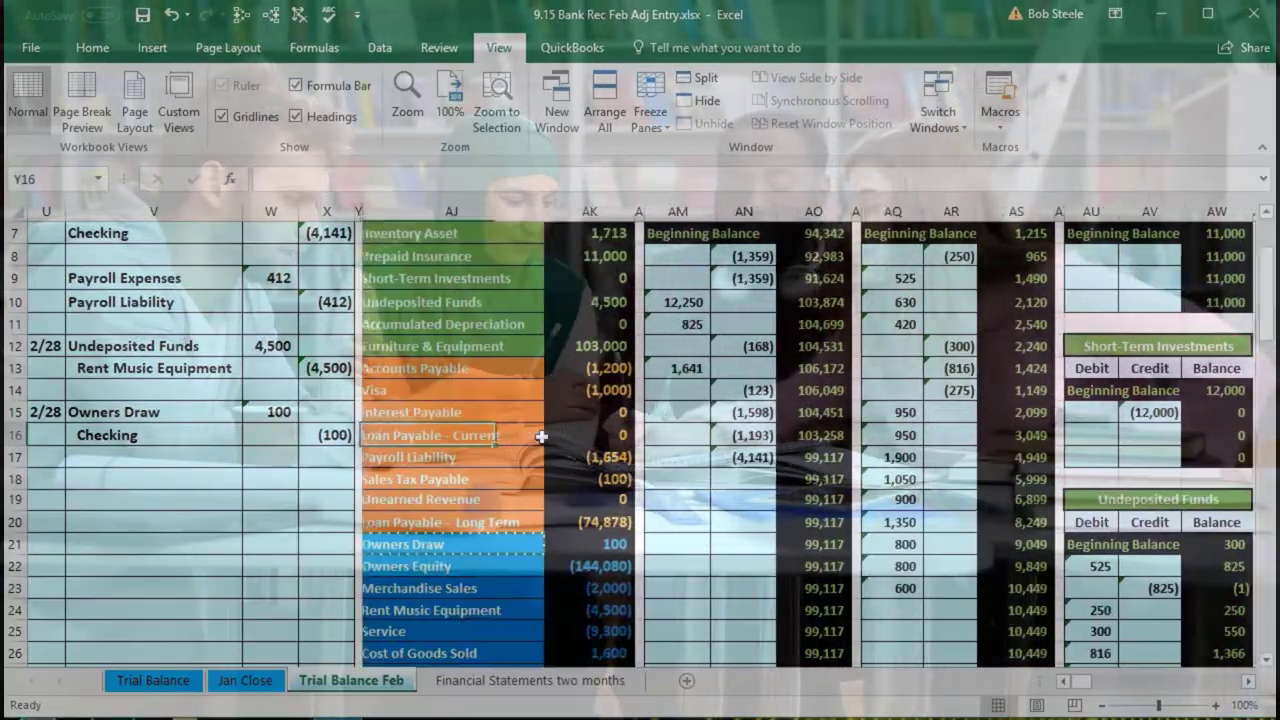
scroll(560, 460, "down", 1)
left_click(571, 473)
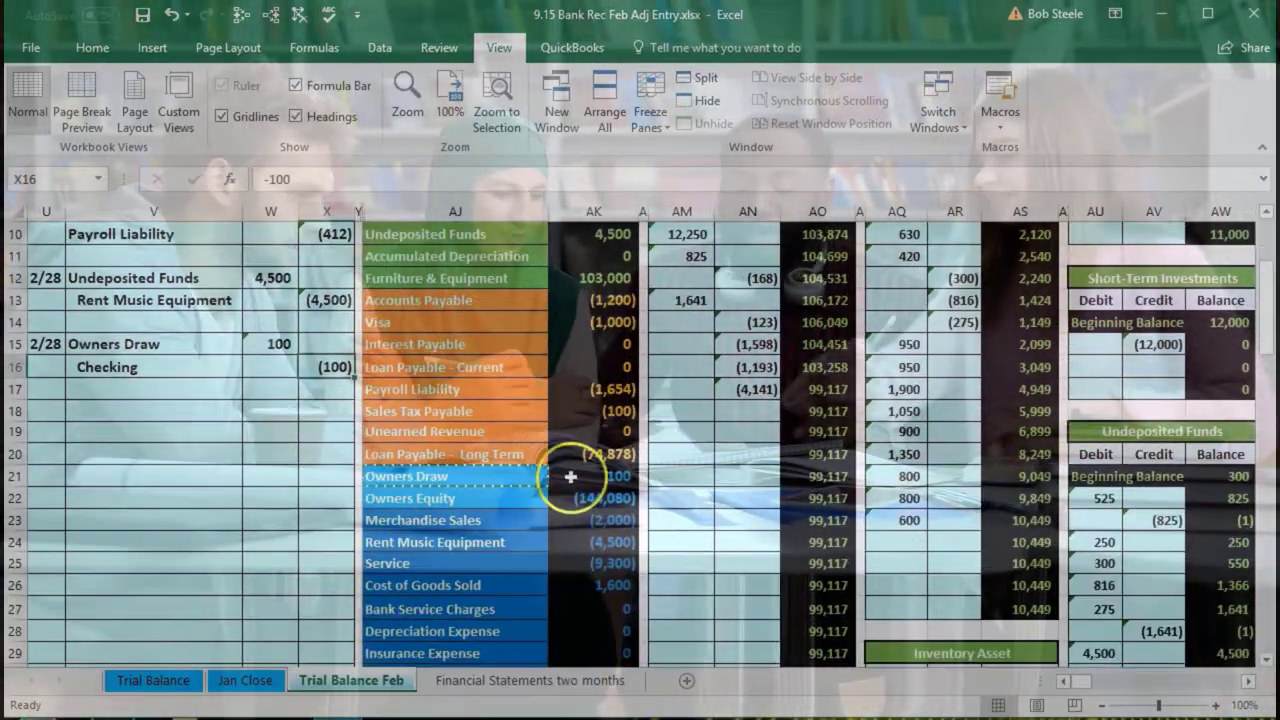
scroll(570, 477, "down", 3)
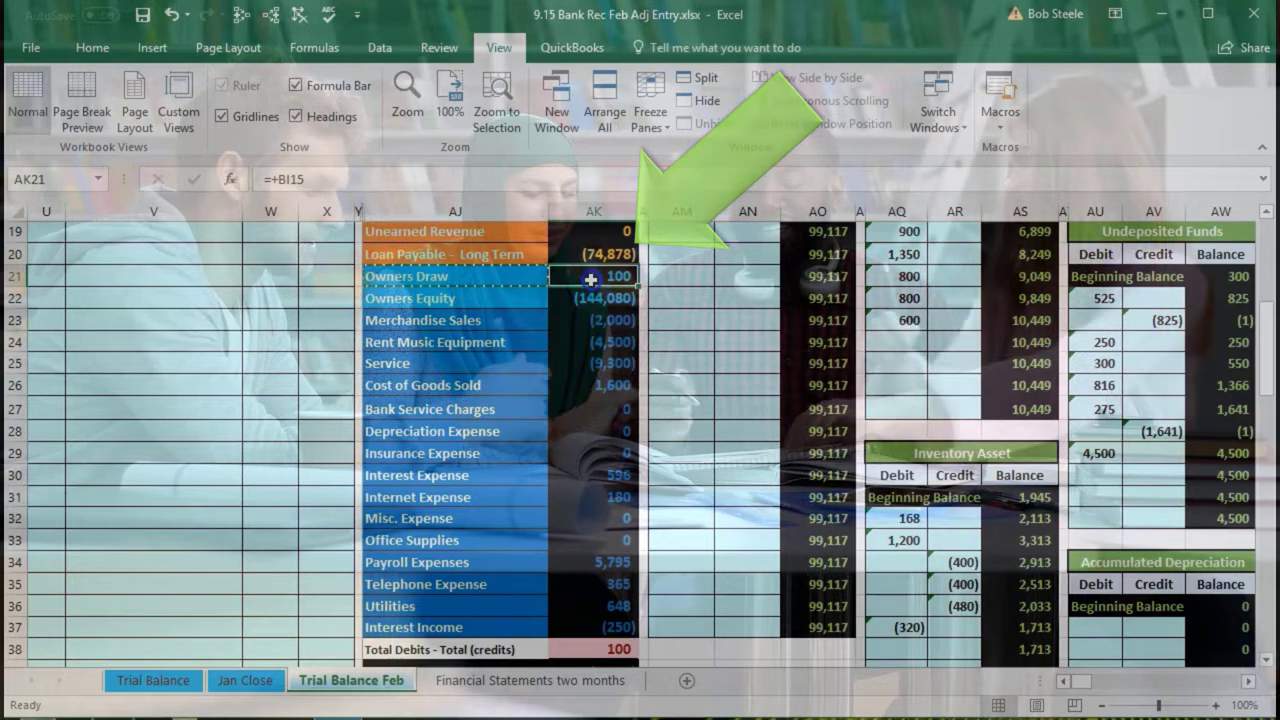
Step: Review the equity, income and expense balances in AK21:AK37 and inspect the Net Income formula in AK39
left_click_drag(591, 281, 608, 621)
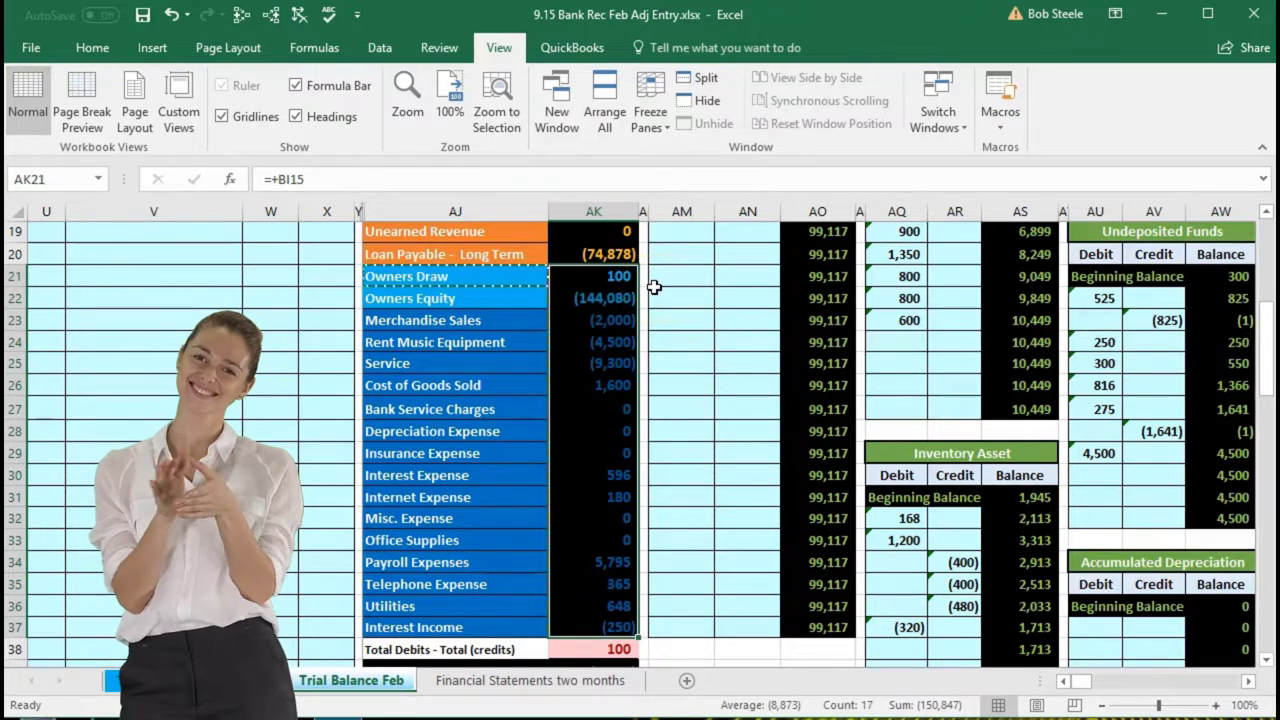
left_click(607, 366)
scroll(597, 607, "down", 1)
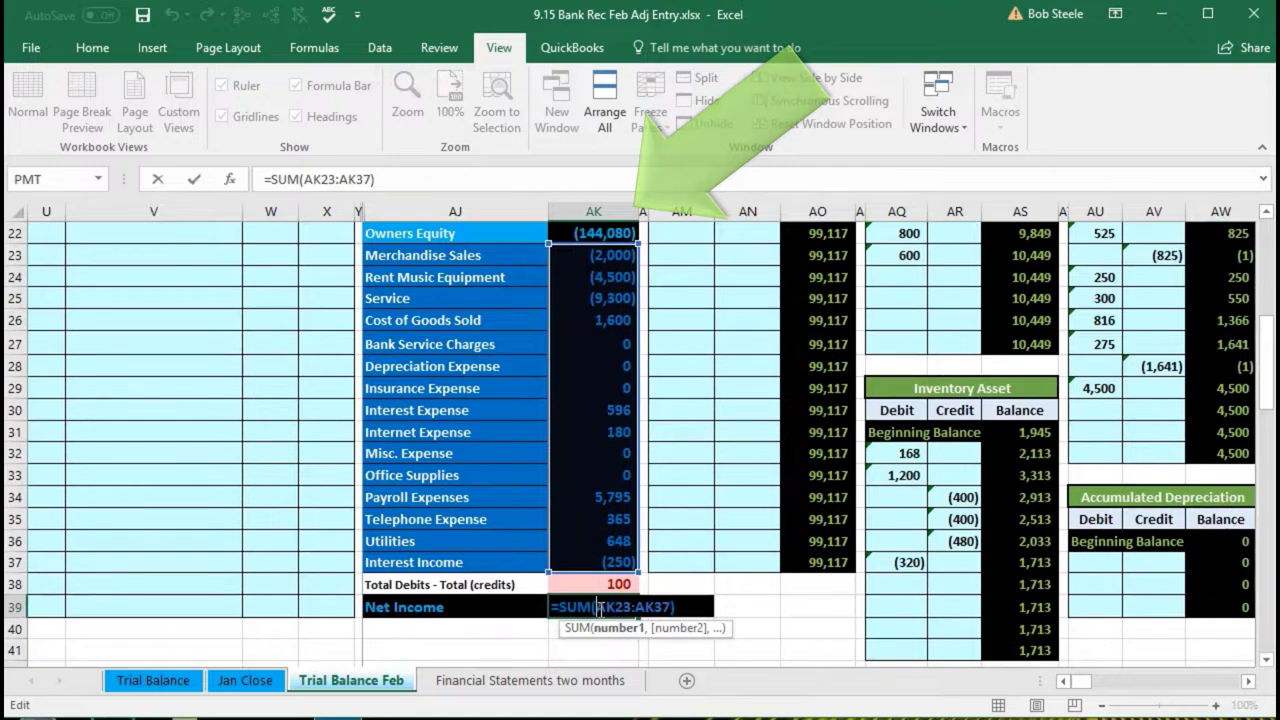
key("Return")
scroll(200, 543, "up", 4)
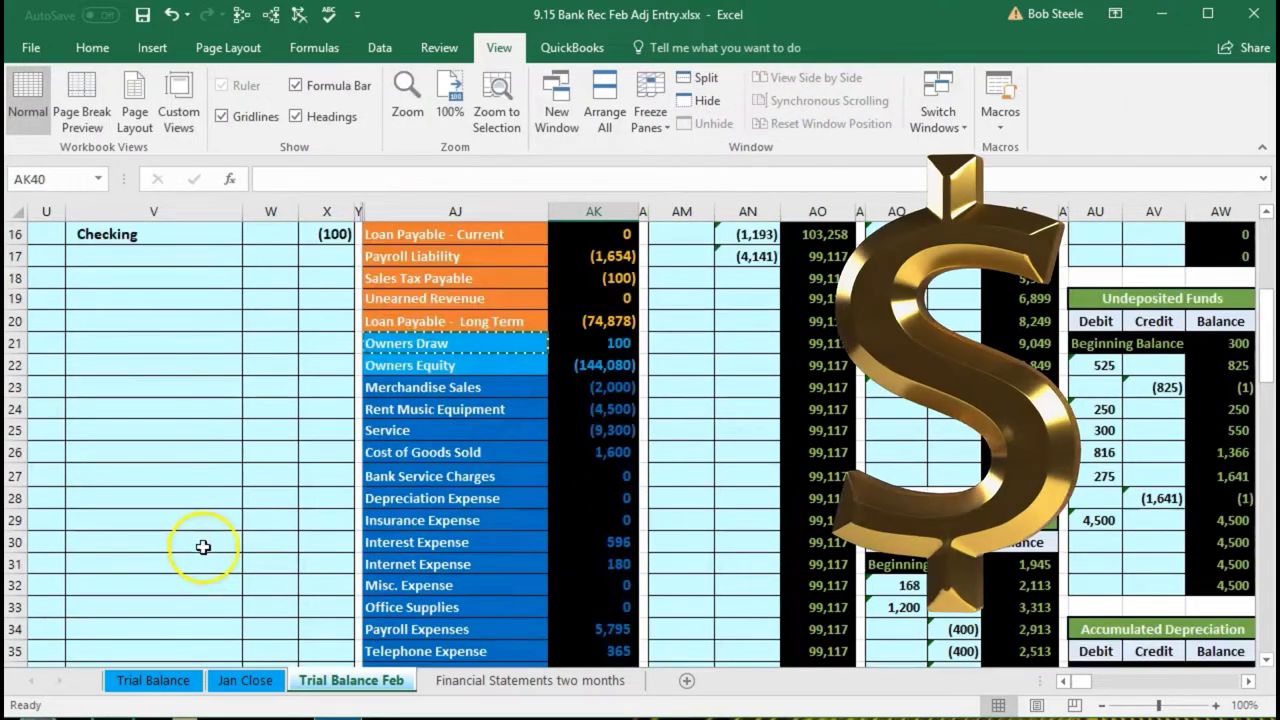
Step: Post the journal's Checking credit from X16 to AN18 of the Checking ledger with a cell reference, and check the trial balance total in AK38
left_click_drag(129, 366, 322, 367)
scroll(309, 486, "up", 2)
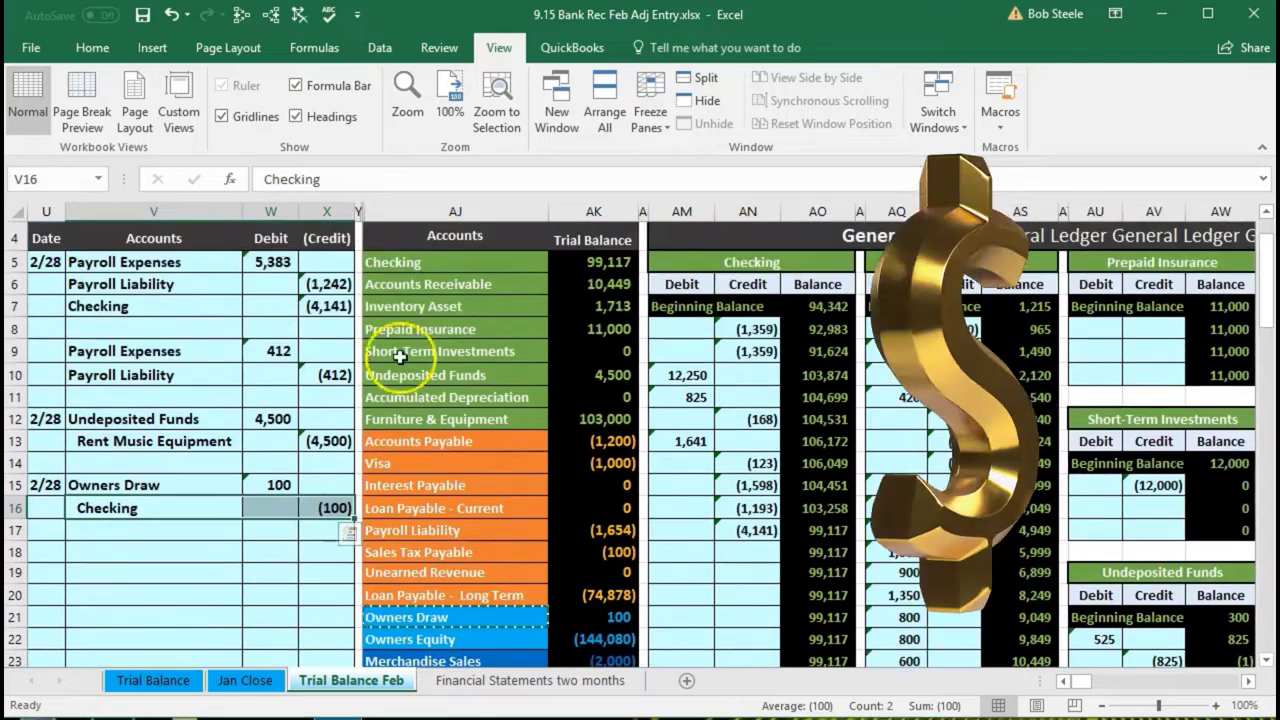
left_click(431, 263)
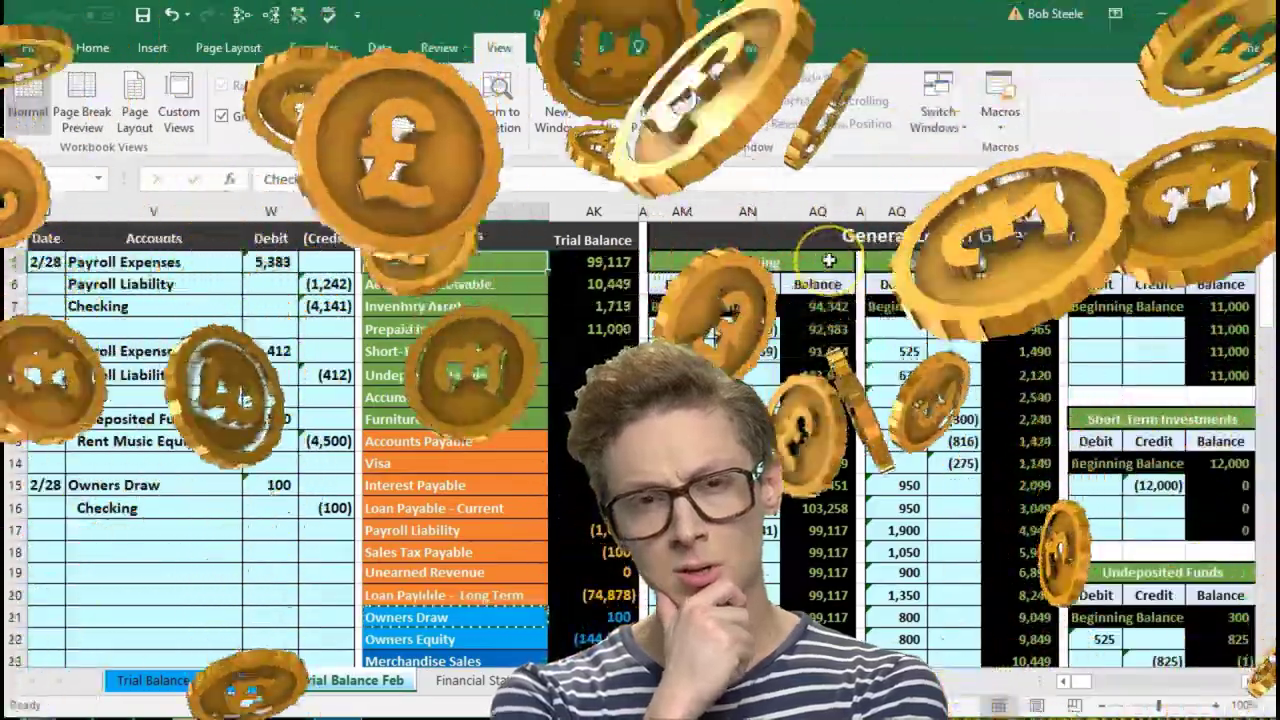
left_click(748, 552)
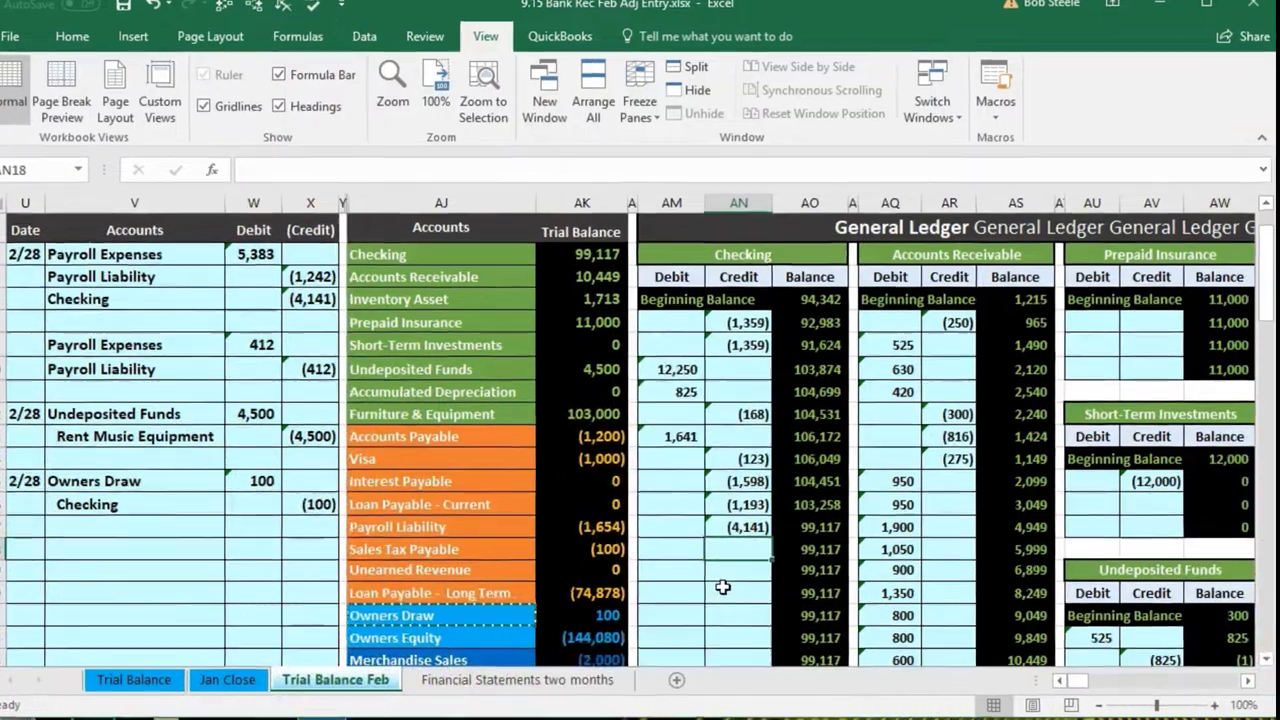
type("=")
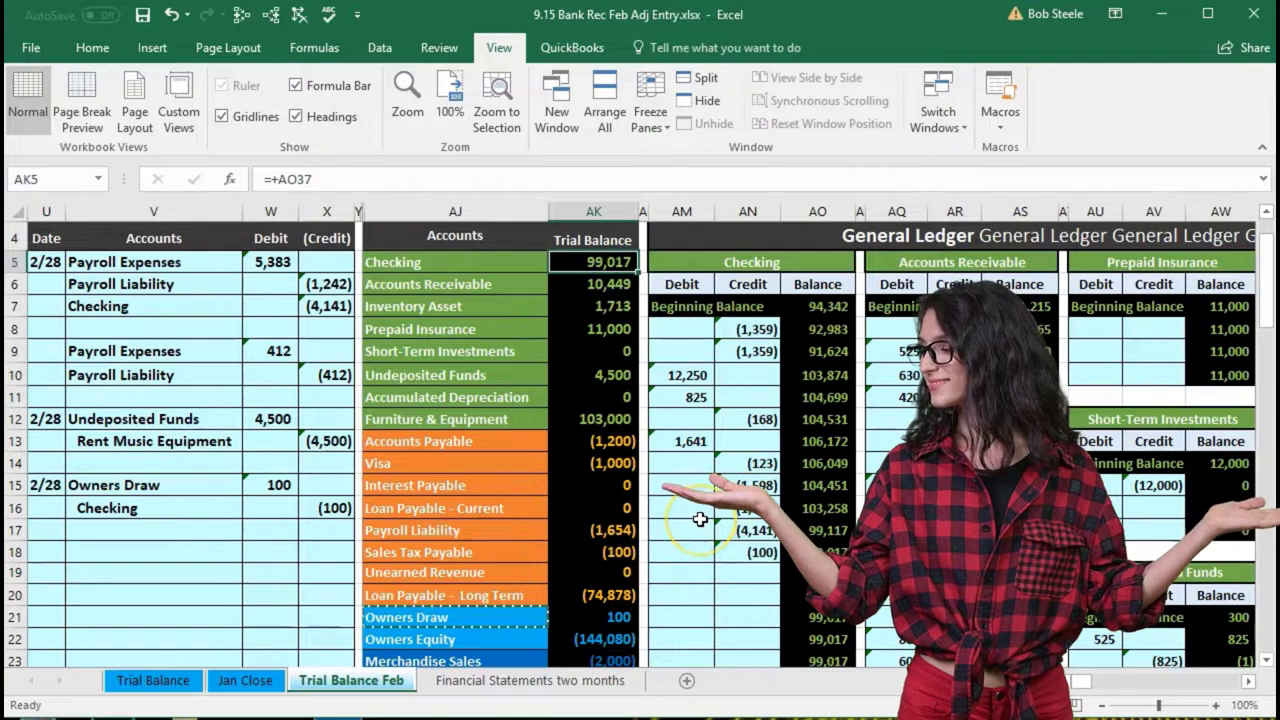
scroll(700, 518, "down", 6)
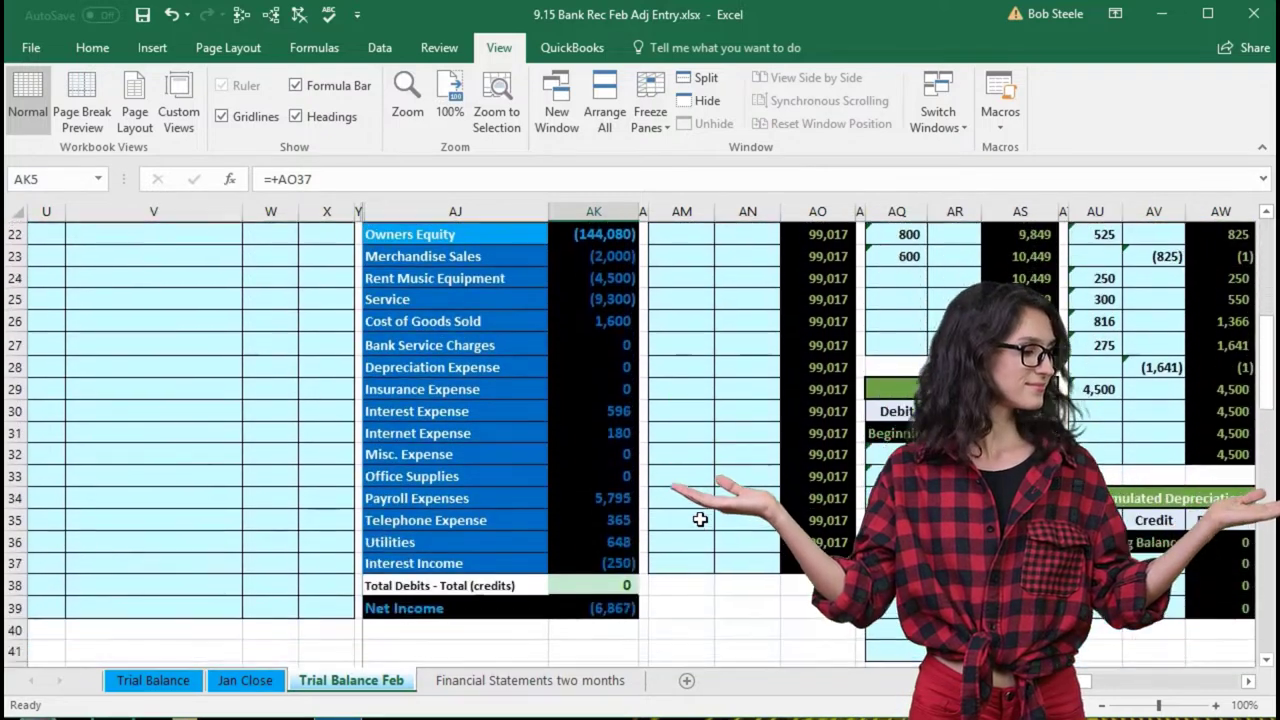
left_click(607, 584)
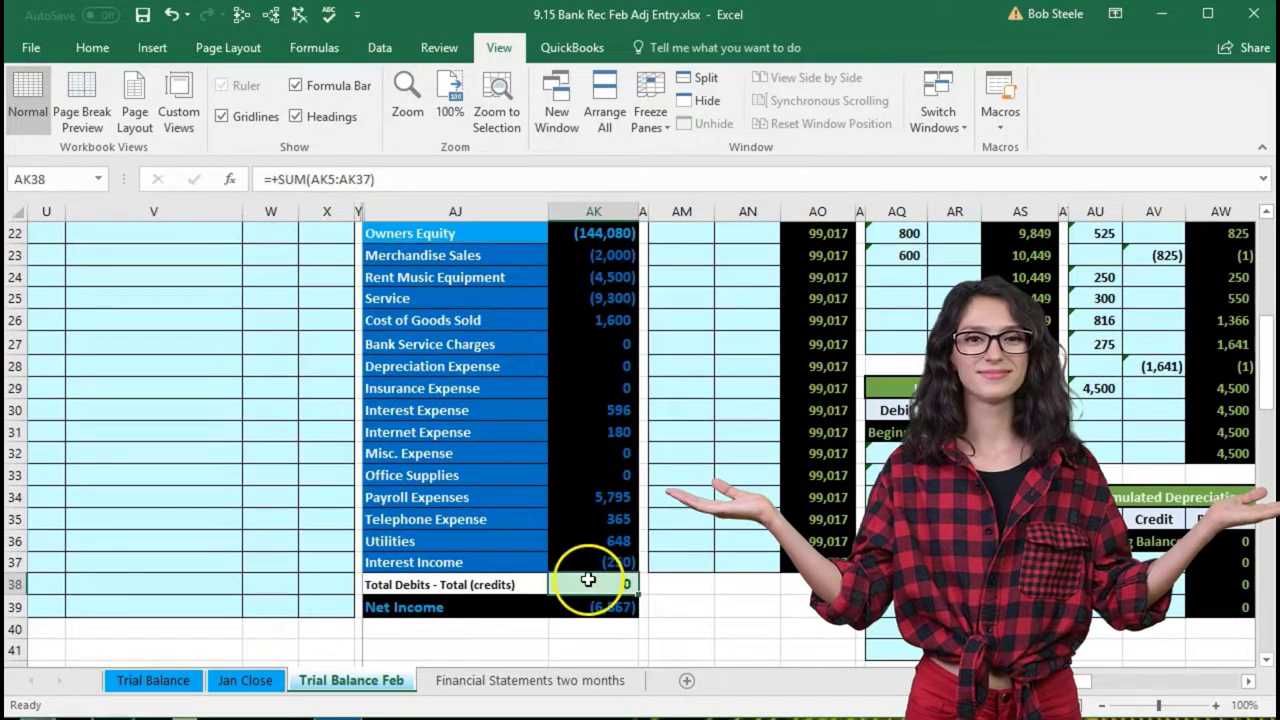
Step: Start the next journal entry by entering the date 2/28 in U18
scroll(162, 469, "up", 4)
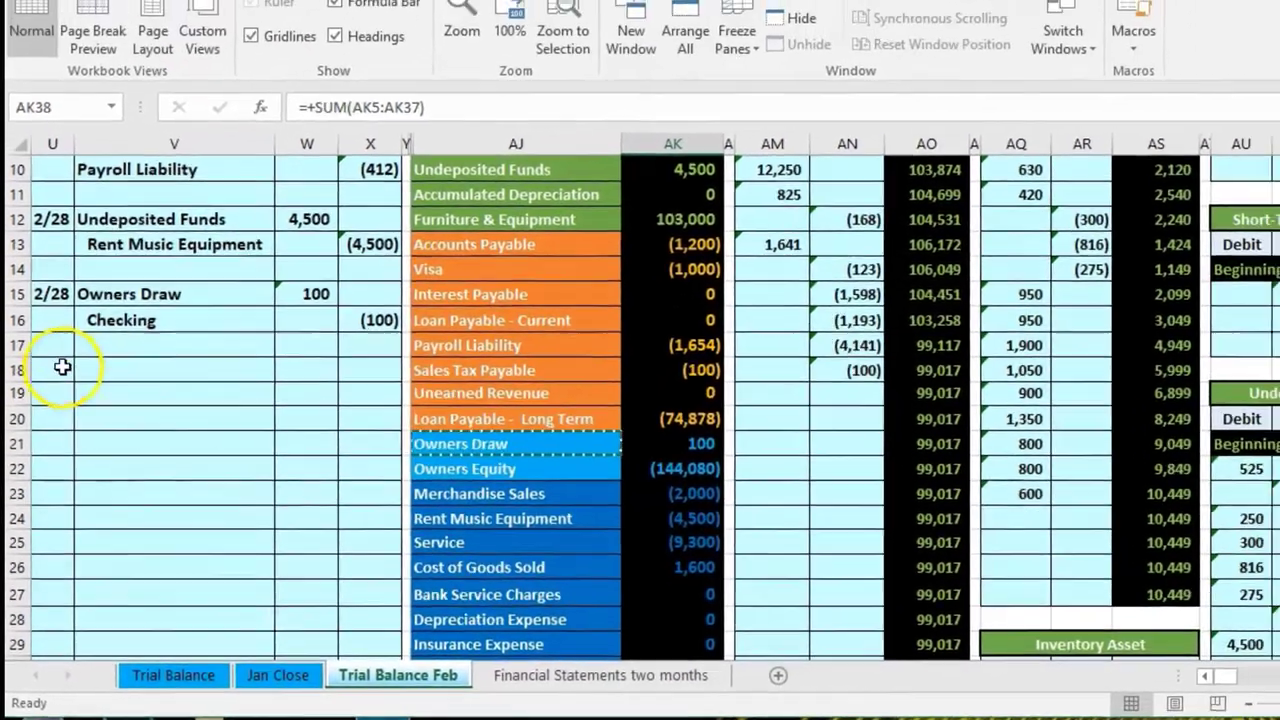
left_click(65, 322)
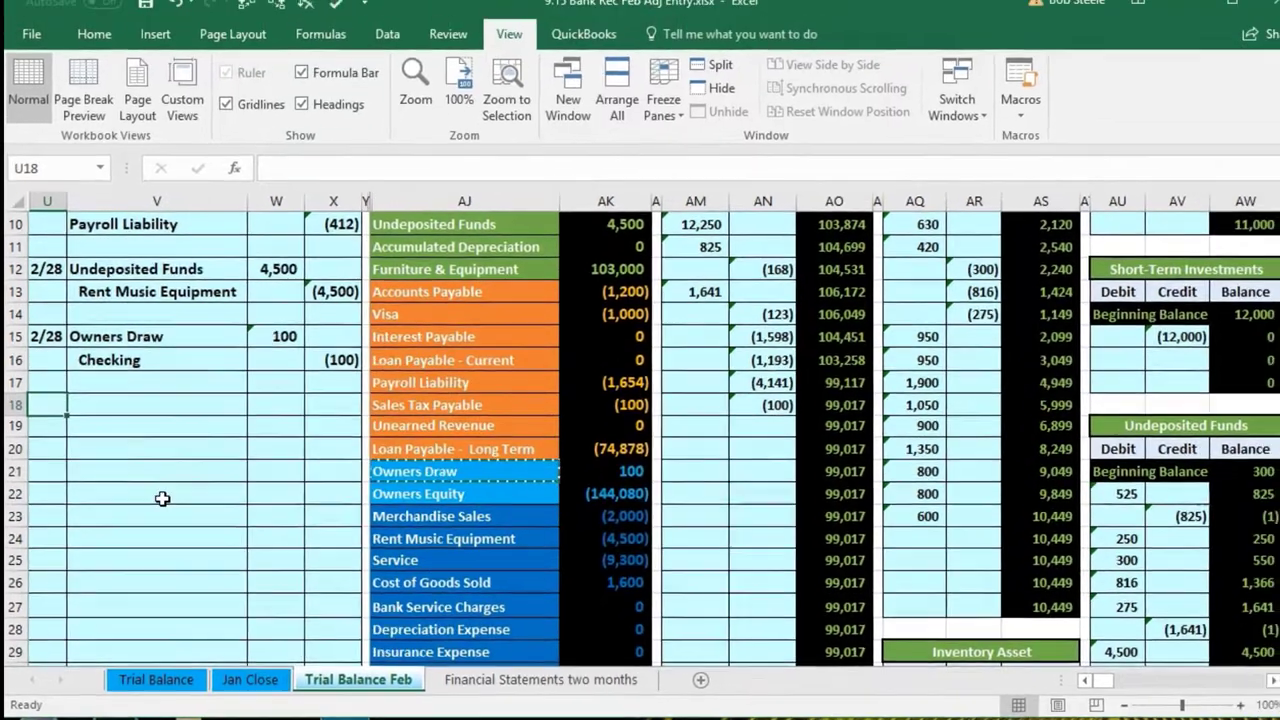
type("2/28")
key("Return")
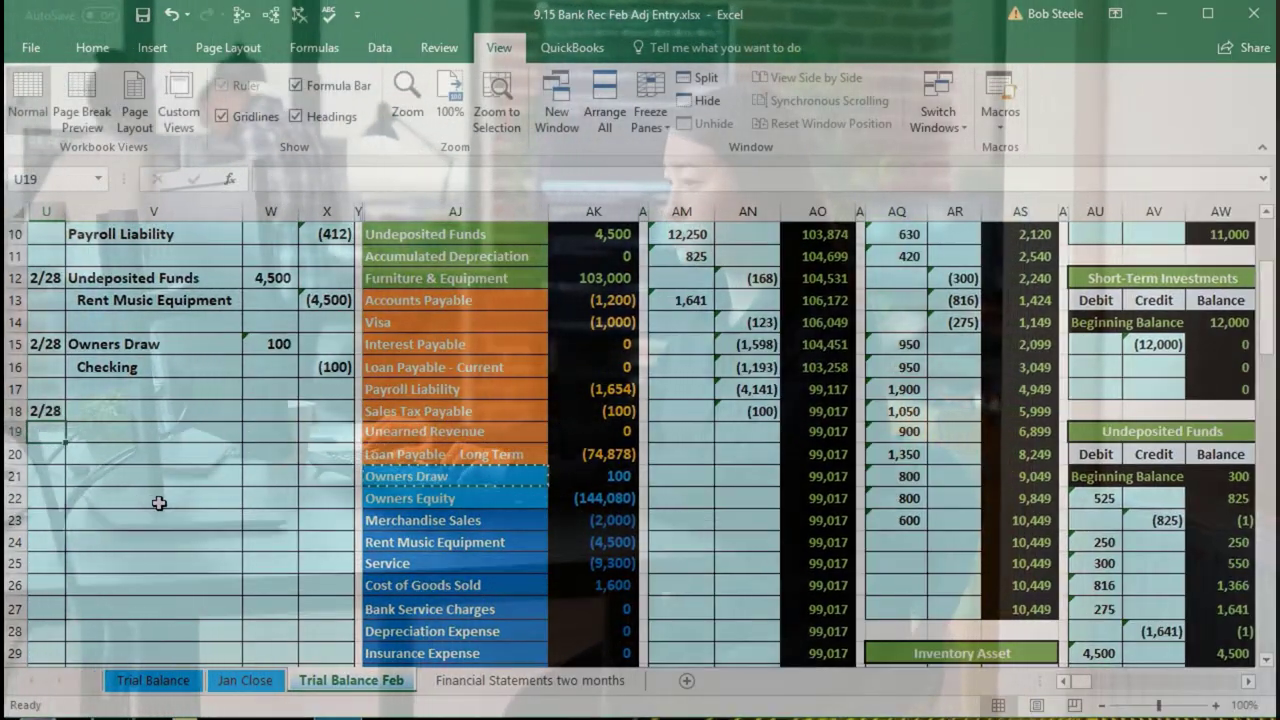
Step: Copy the Checking account name from AJ5 into V19 and indent it as the credit account
scroll(300, 400, "up", 2)
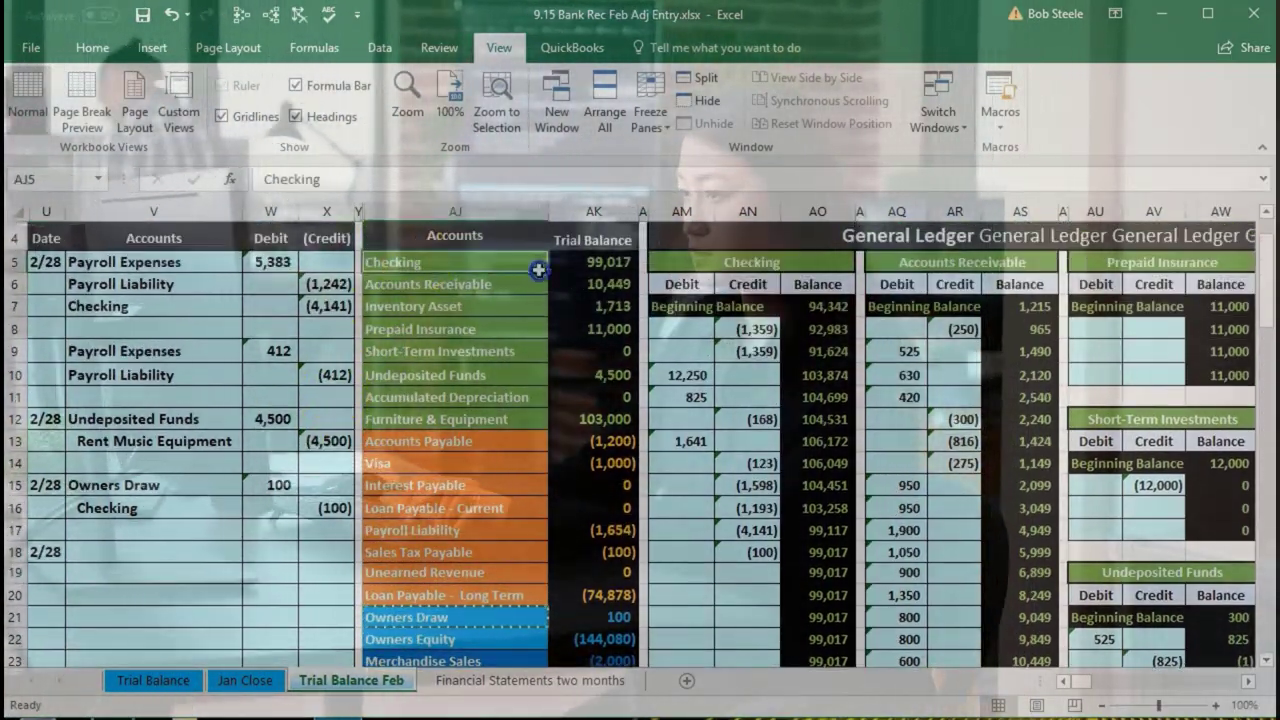
left_click_drag(537, 258, 590, 258)
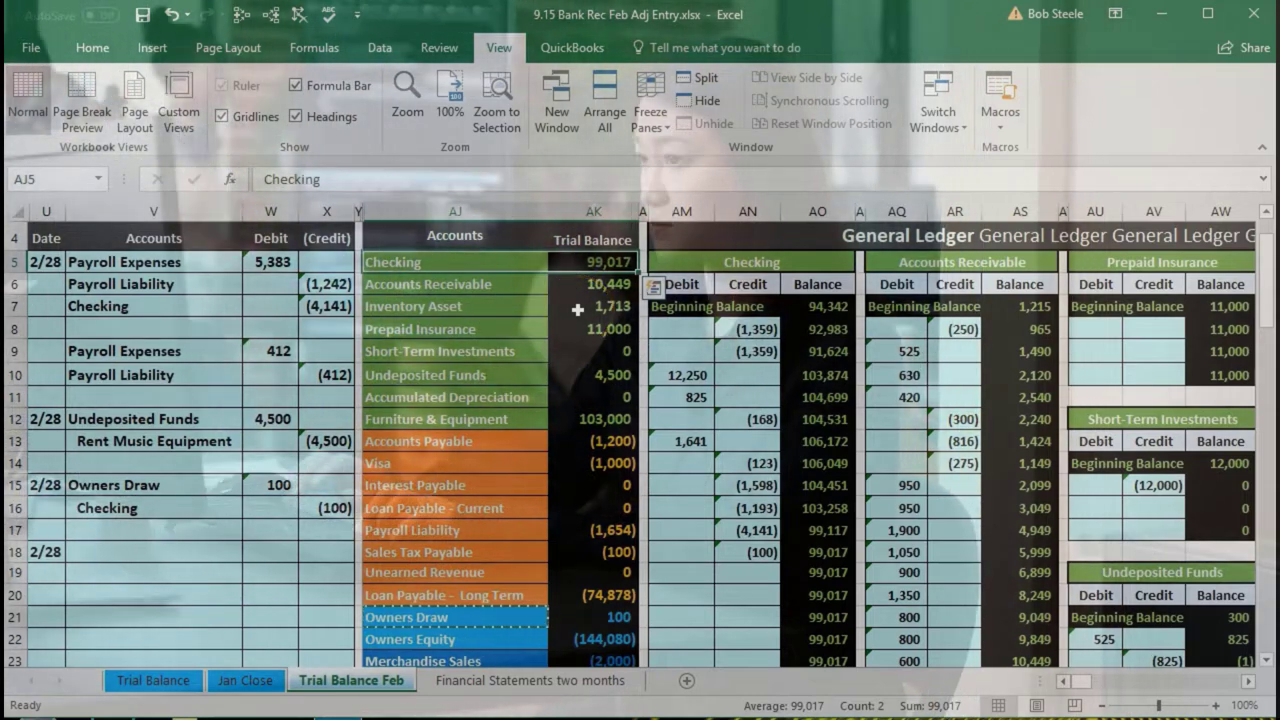
right_click(485, 260)
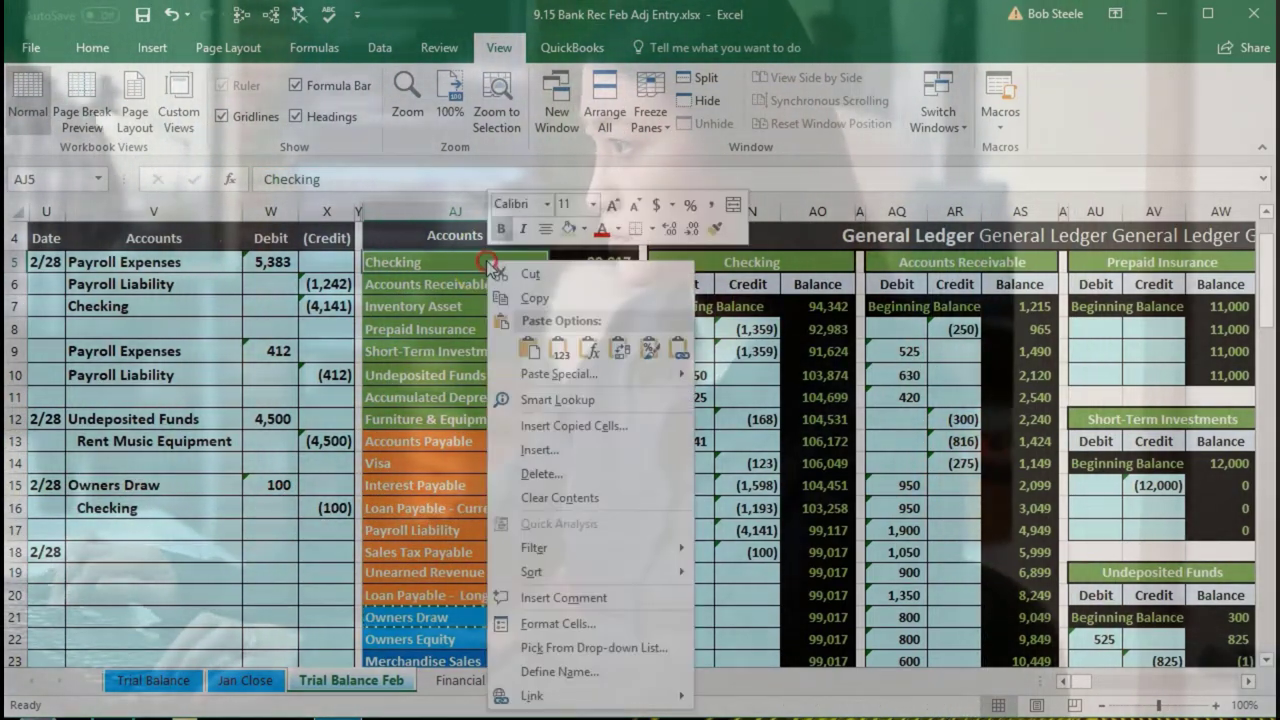
left_click(515, 252)
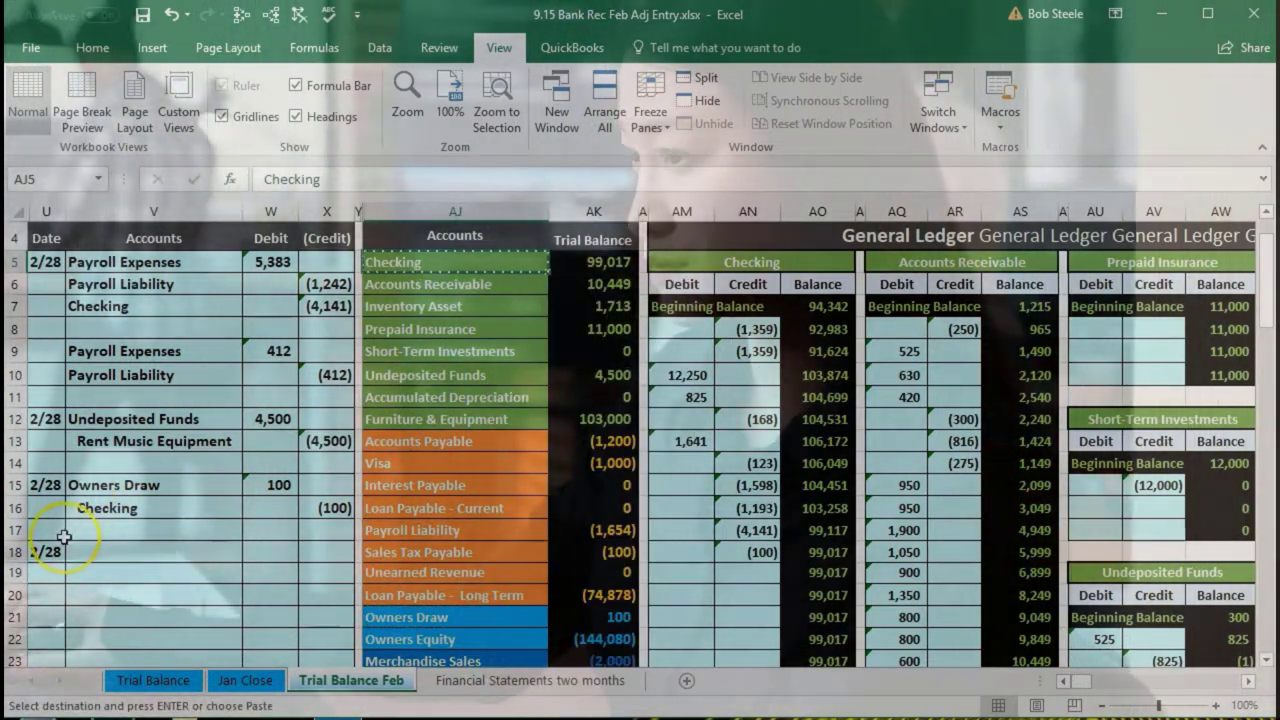
left_click(87, 571)
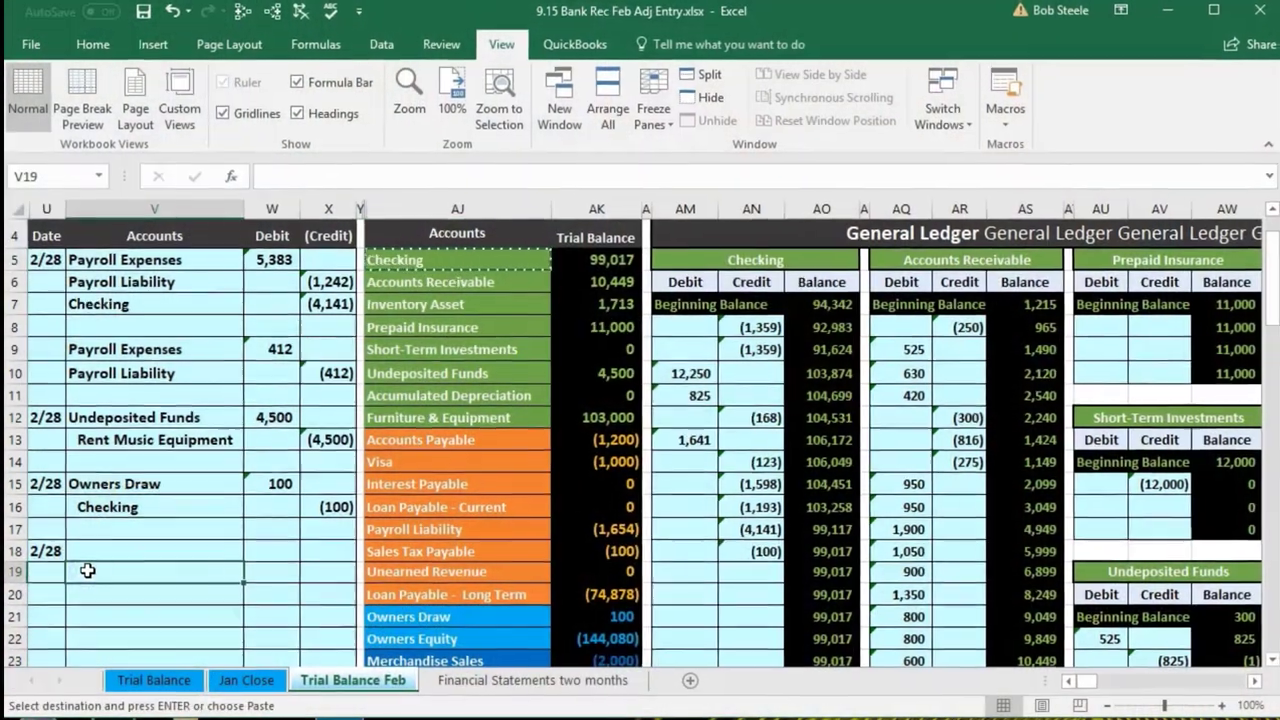
right_click(87, 571)
left_click(174, 168)
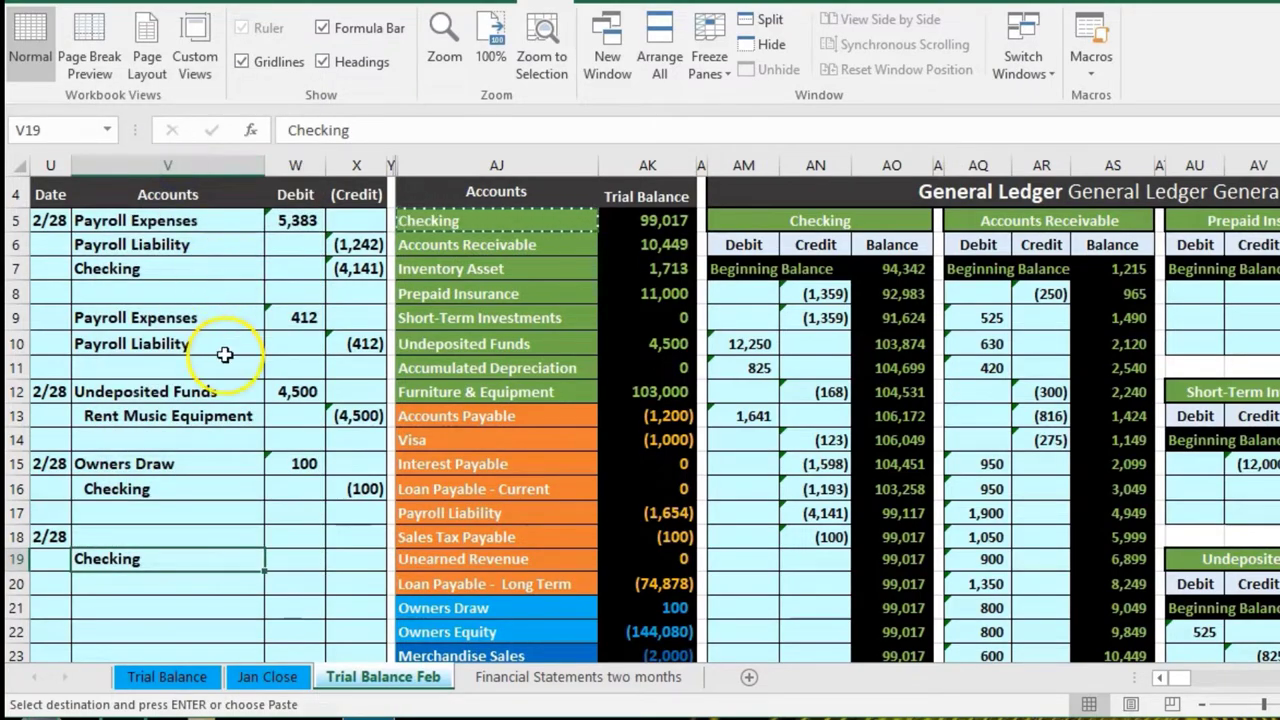
left_click(100, 2)
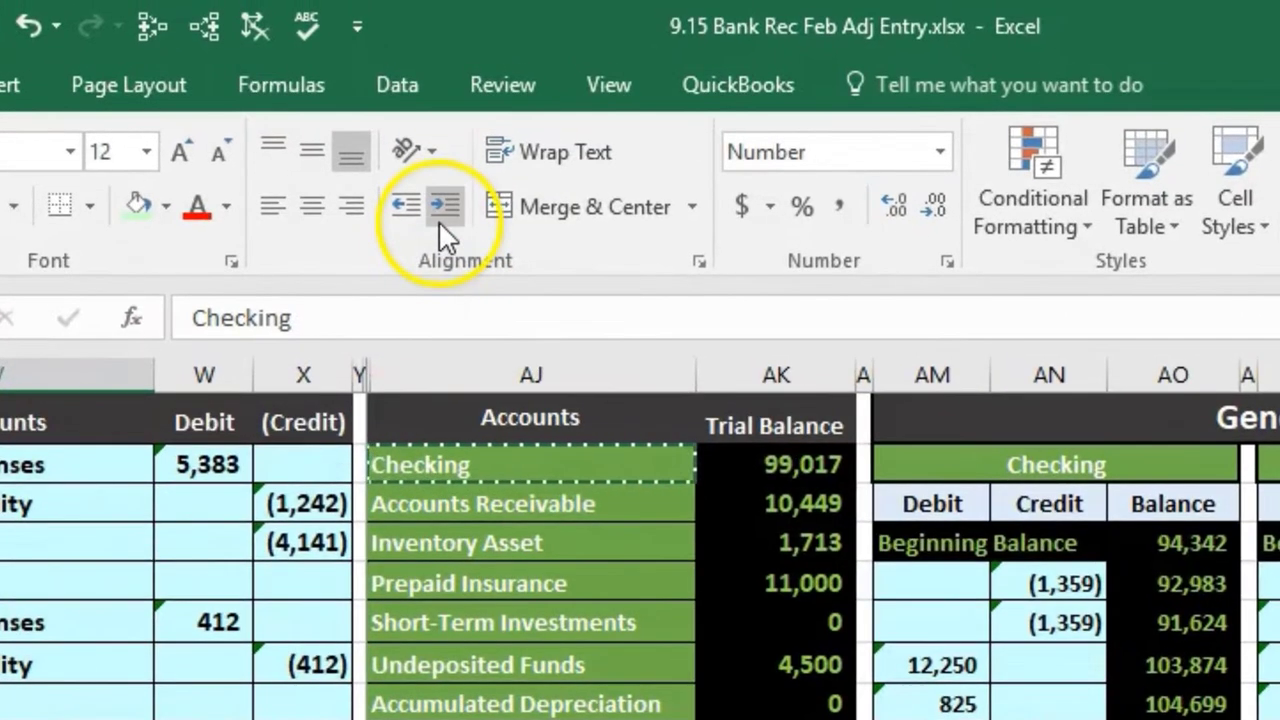
left_click(438, 220)
Step: Enter a credit of -20 for Checking in X19 and the matching debit formula -X19 in W18
left_click(329, 702)
scroll(329, 702, "down", 2)
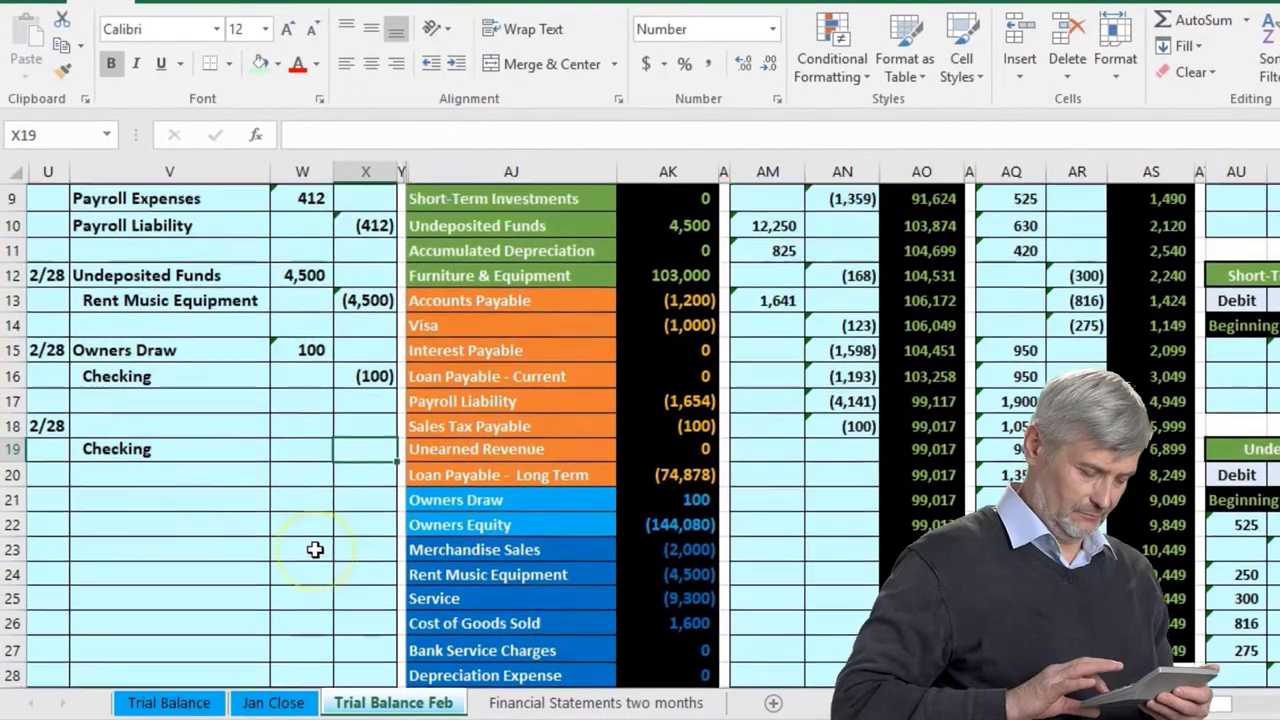
scroll(315, 549, "up", 1)
type("-")
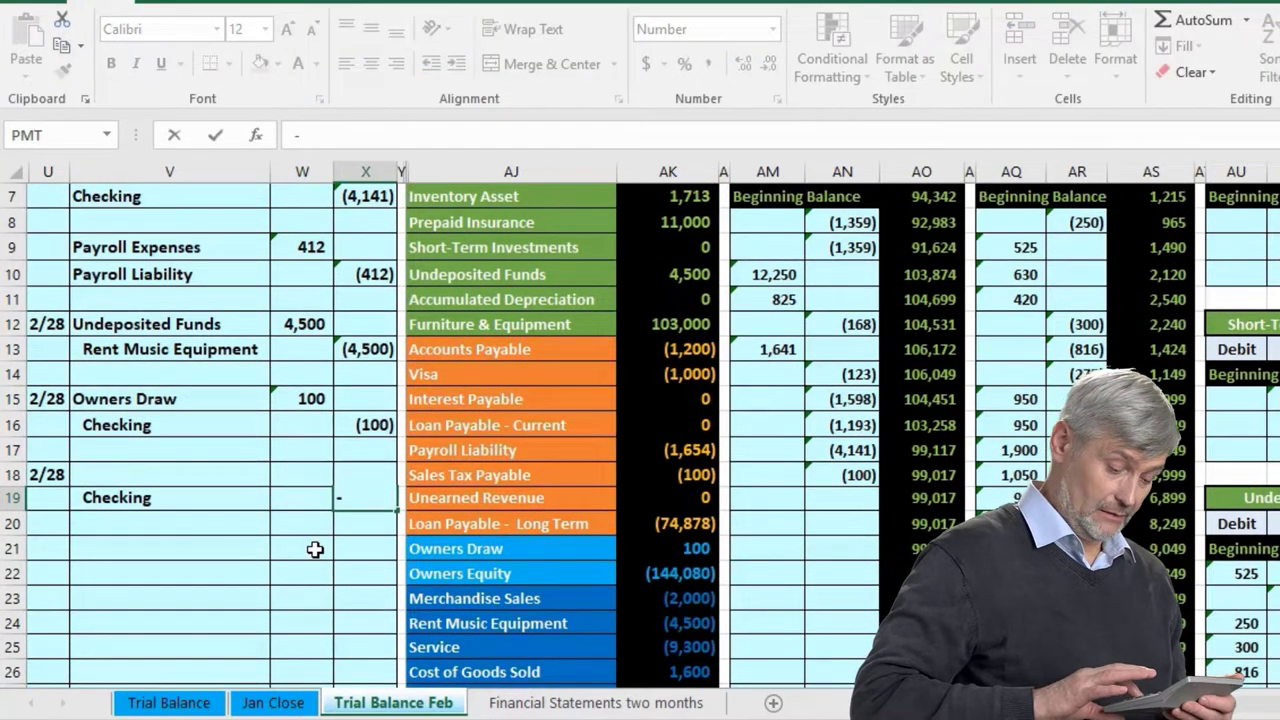
type("20")
key("Return")
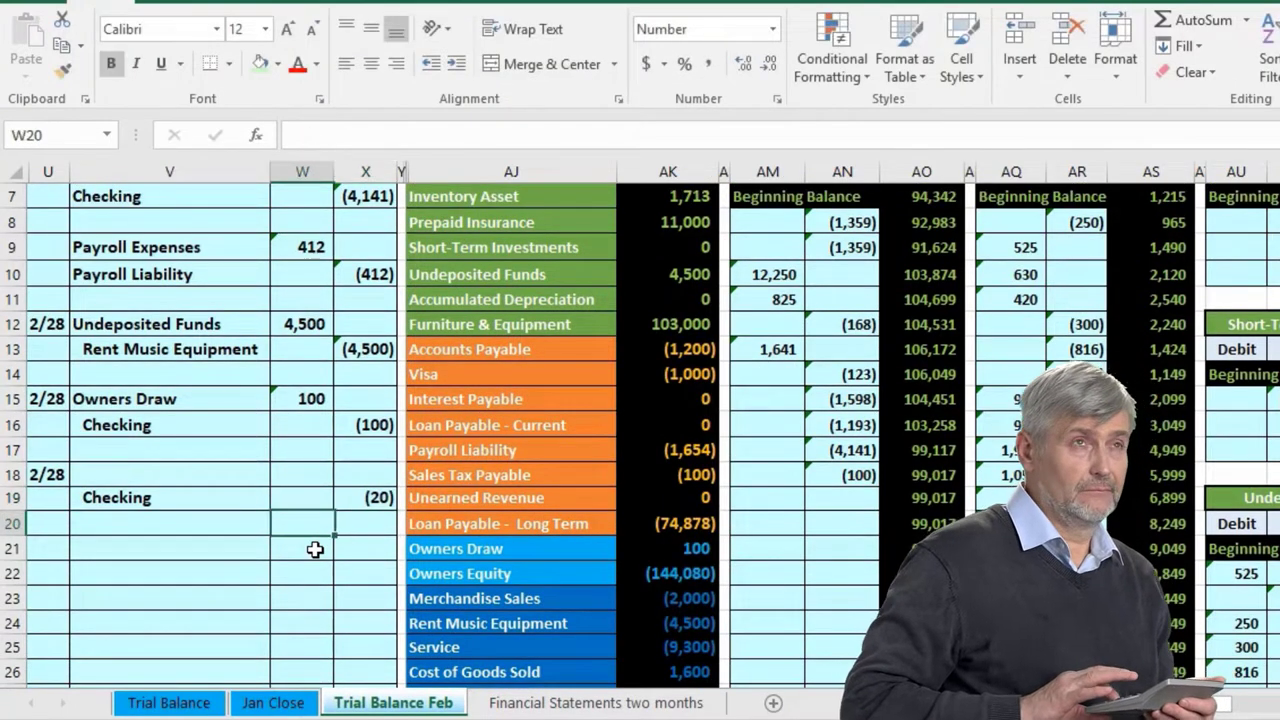
type("-X19")
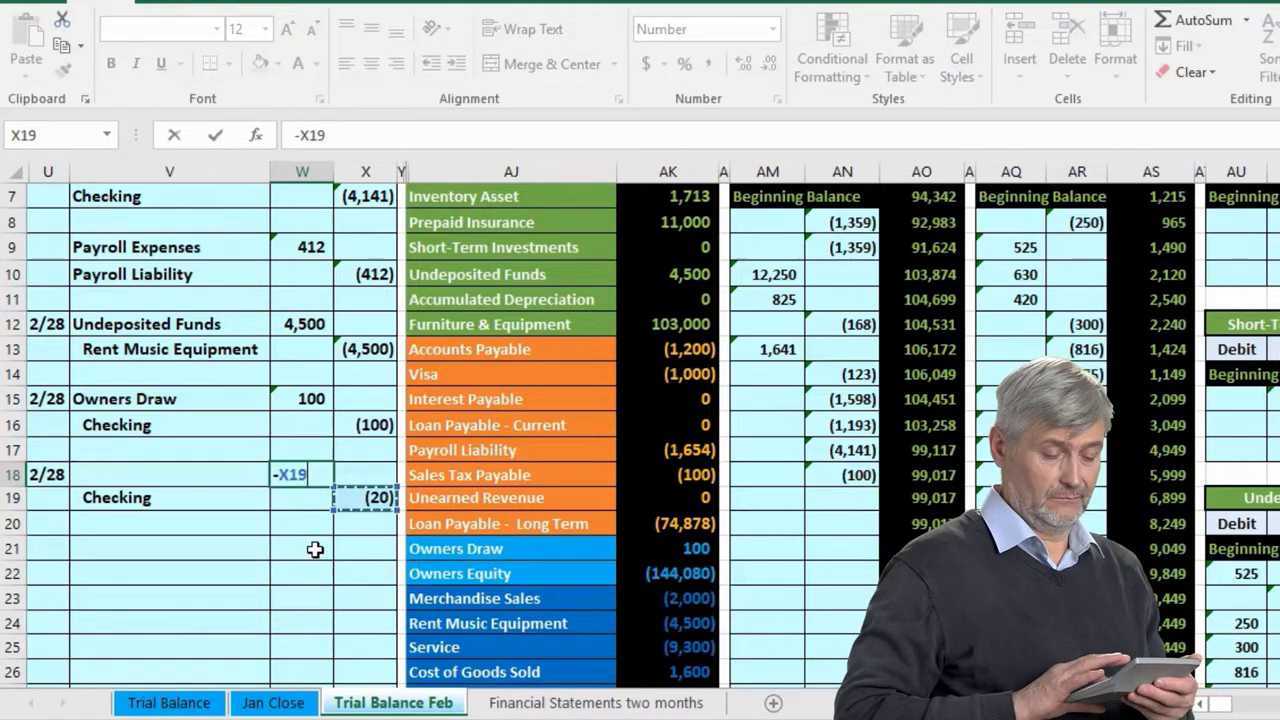
key("Return")
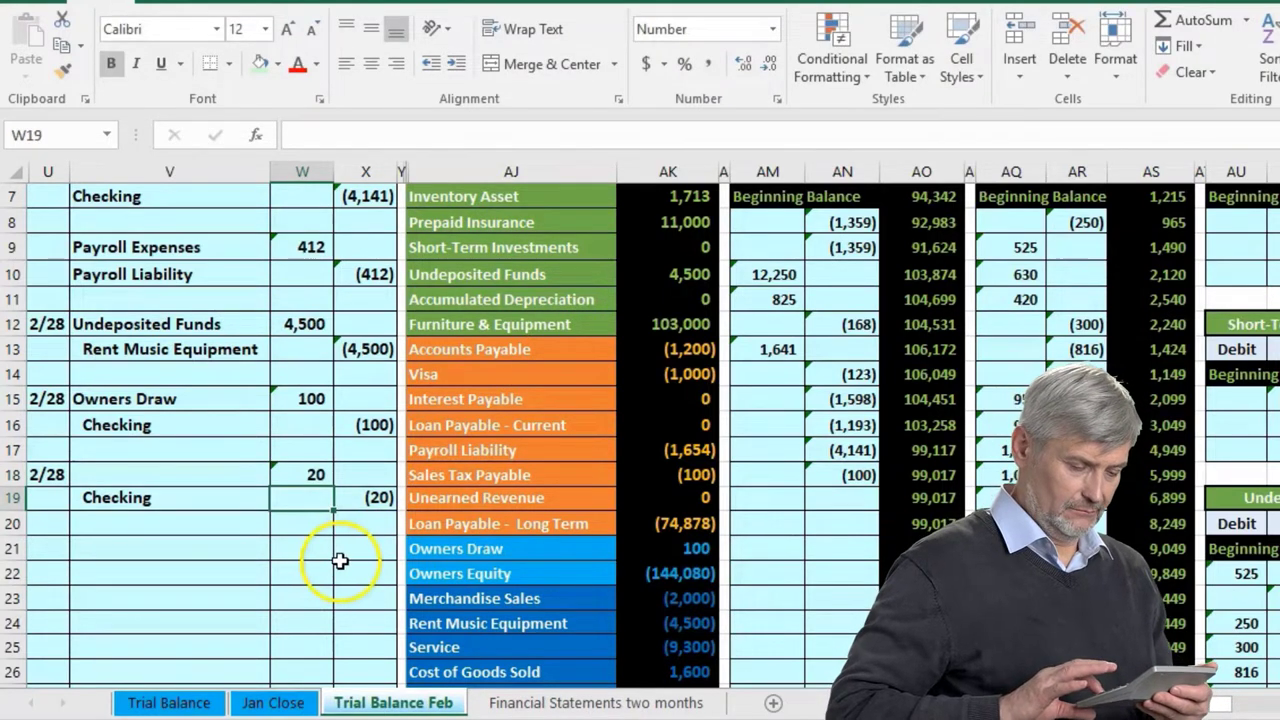
Step: Copy the Bank Service Charges account name from AJ27 into V18 as values only, as the journal entry's debit account
scroll(340, 561, "down", 2)
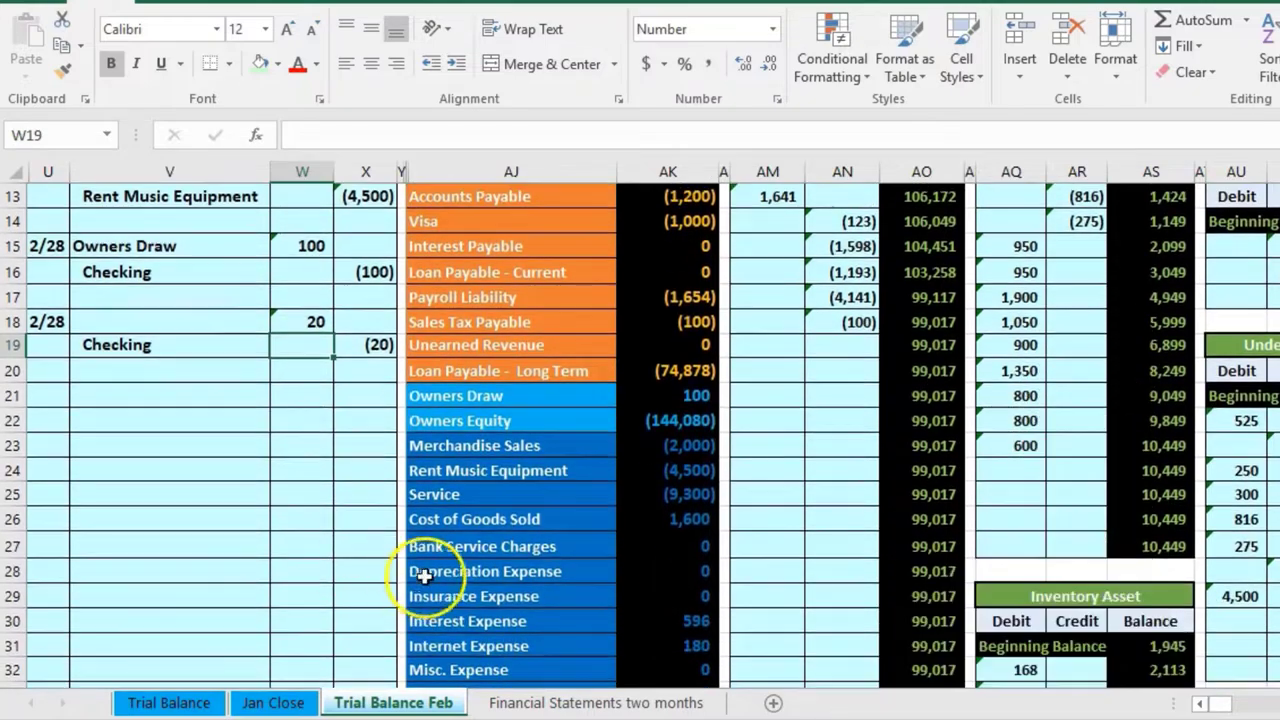
left_click(440, 546)
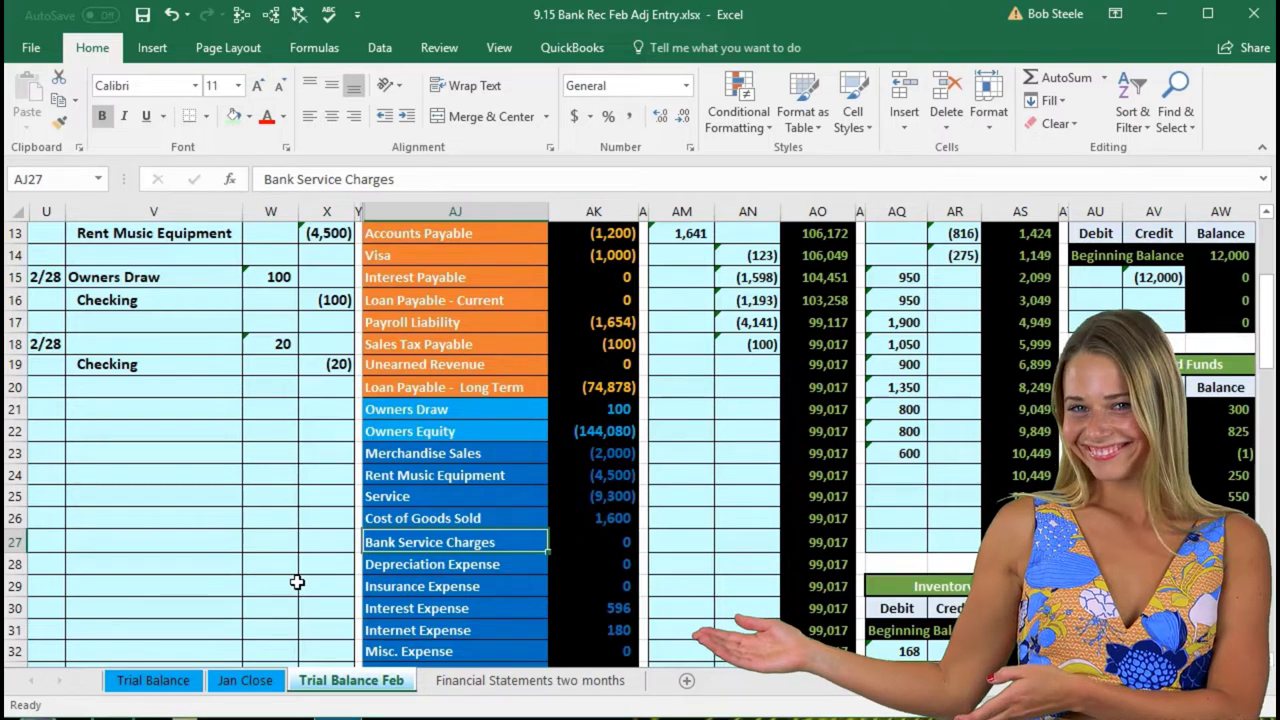
scroll(297, 582, "down", 1)
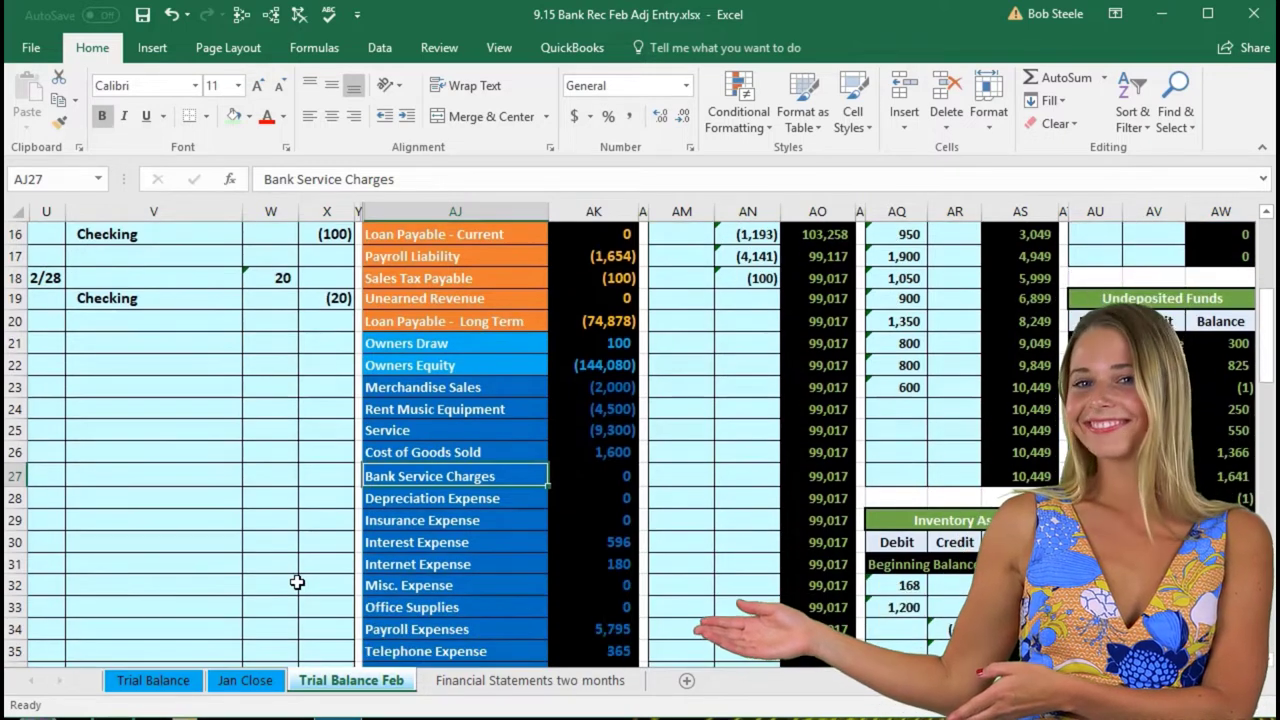
scroll(297, 582, "down", 1)
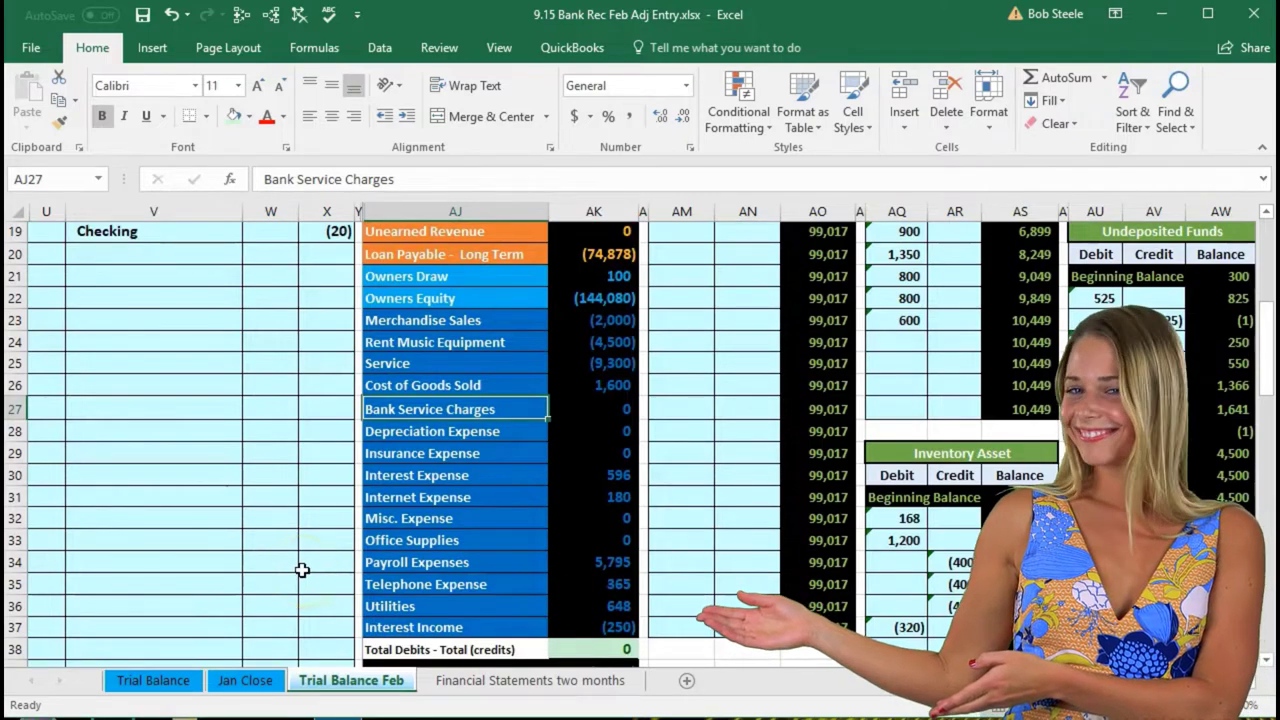
scroll(302, 569, "up", 1)
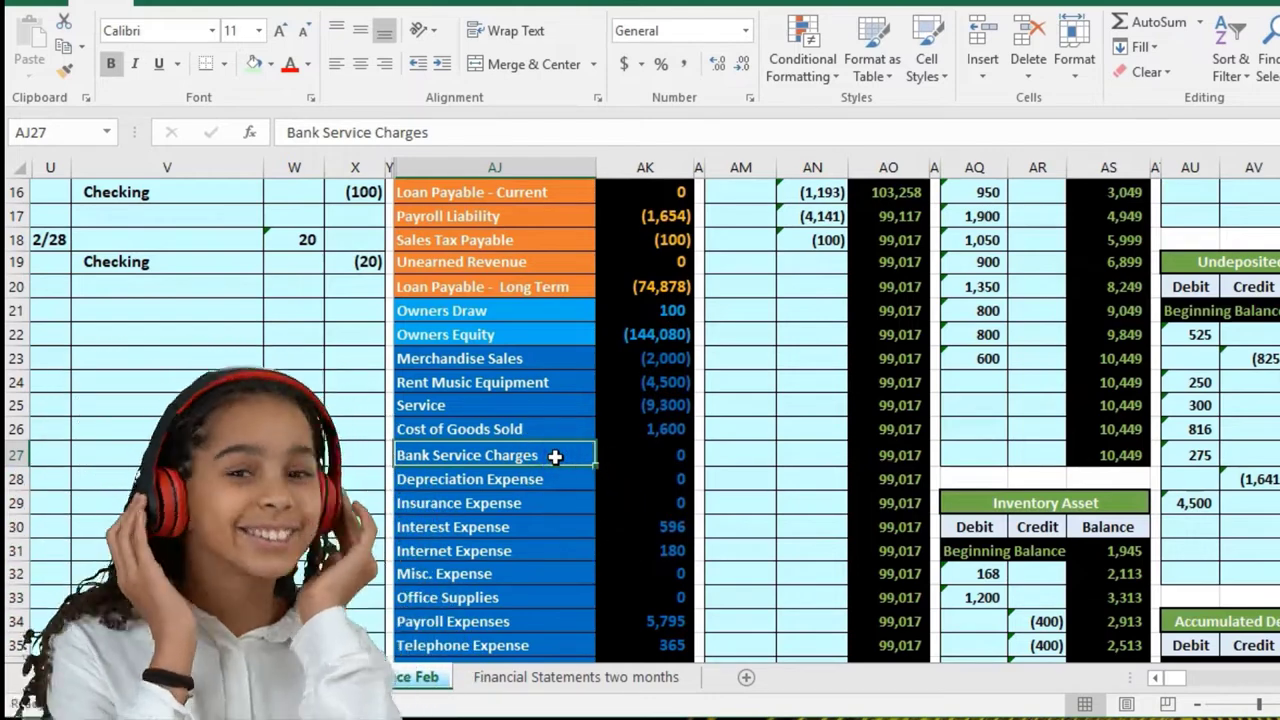
right_click(555, 455)
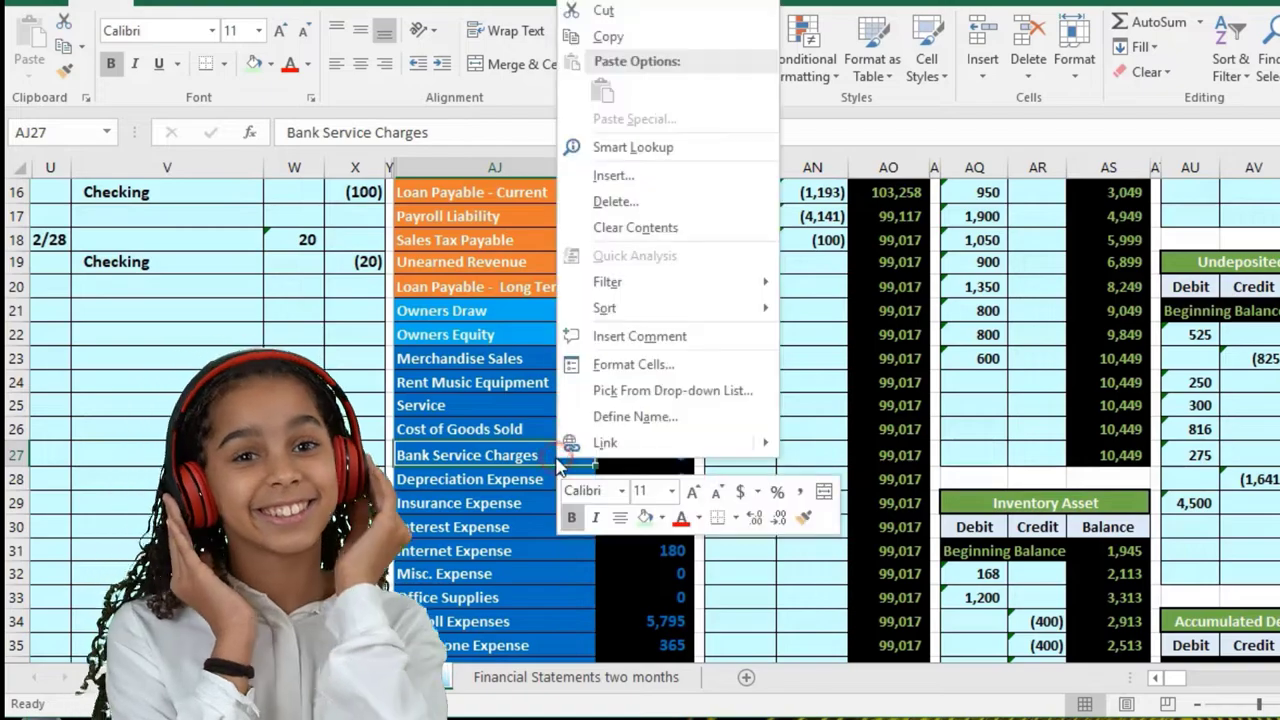
left_click(600, 36)
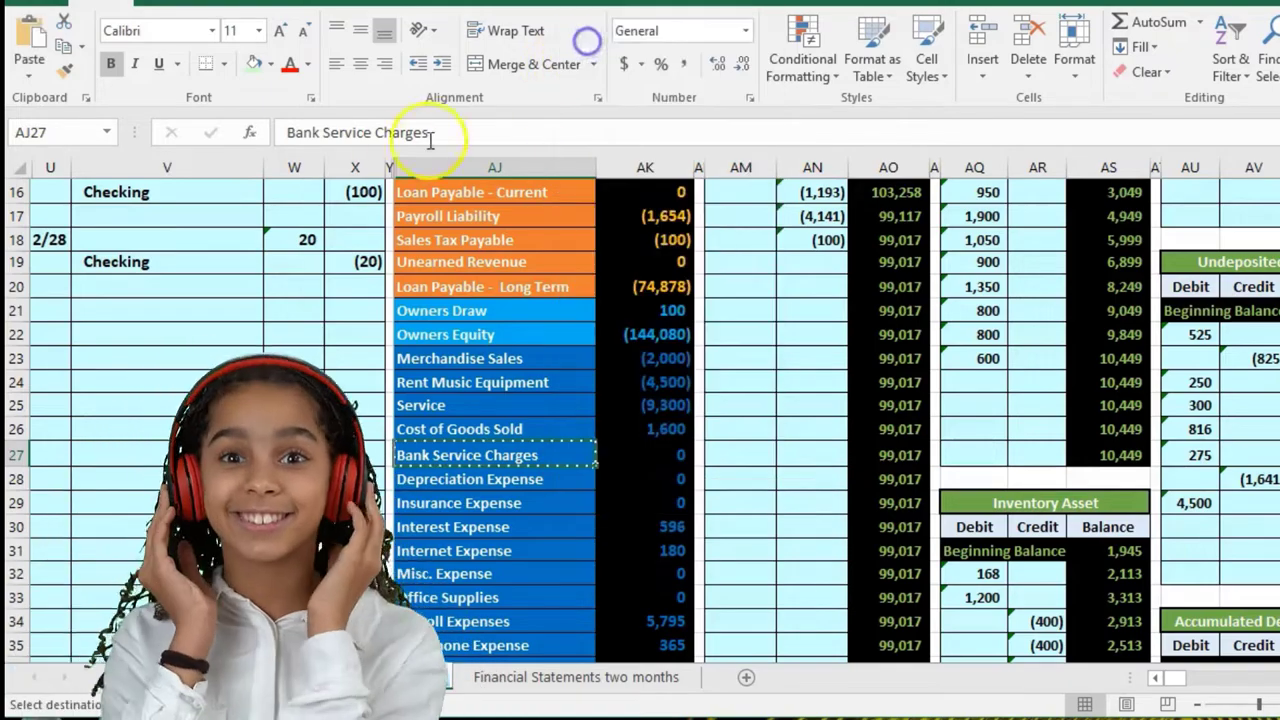
left_click(211, 240)
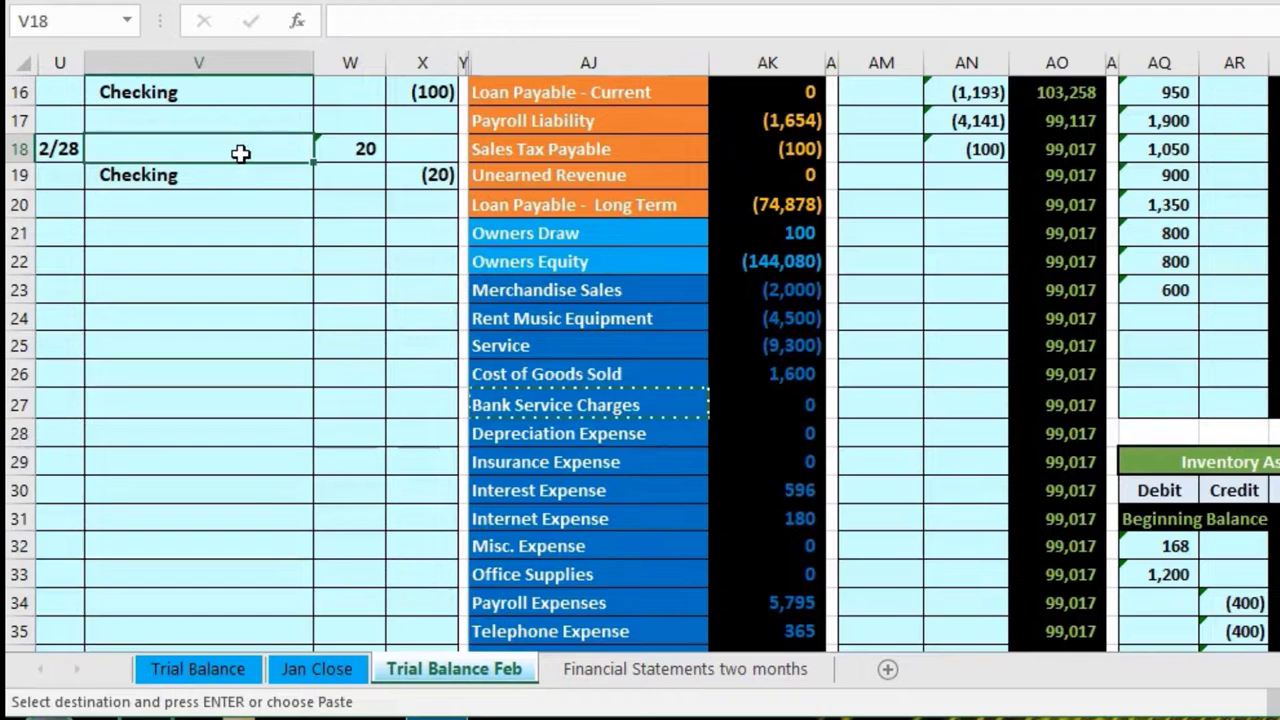
right_click(241, 153)
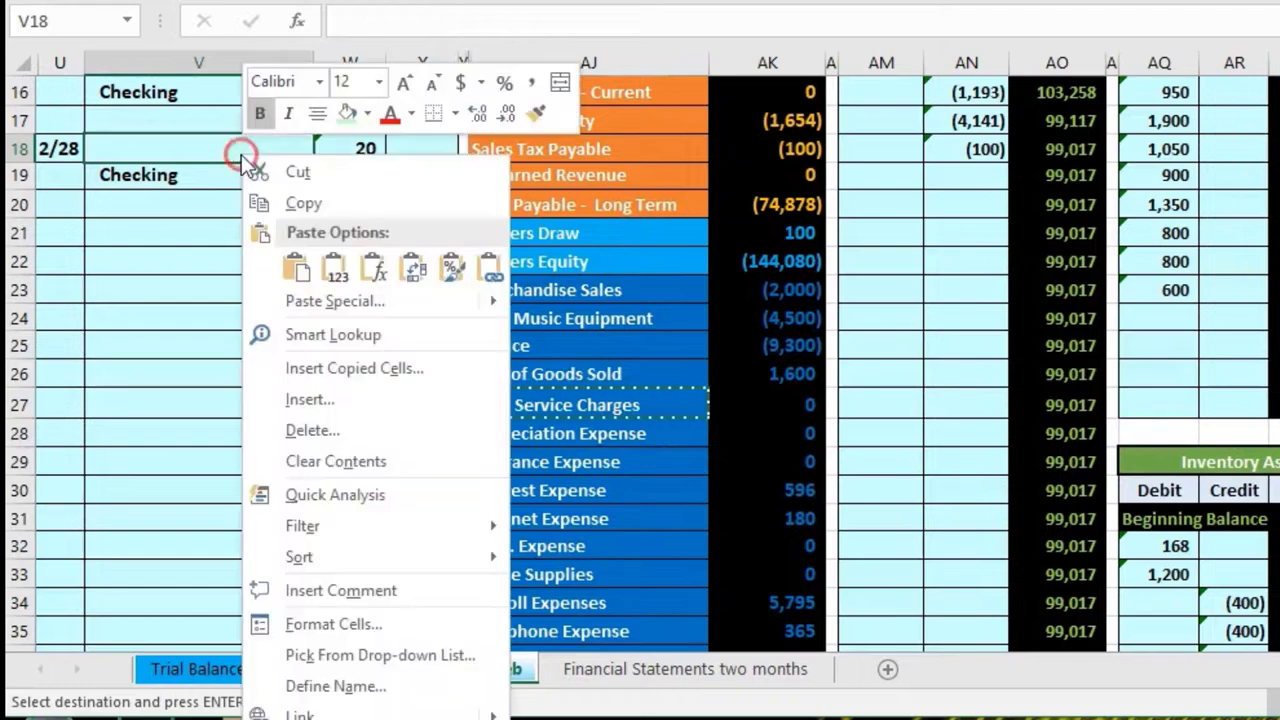
left_click(330, 272)
Step: Post the journal's Bank Service Charges debit from W18 to BK39 of the Bank Service Charges ledger with a cell reference
scroll(330, 275, "up", 2)
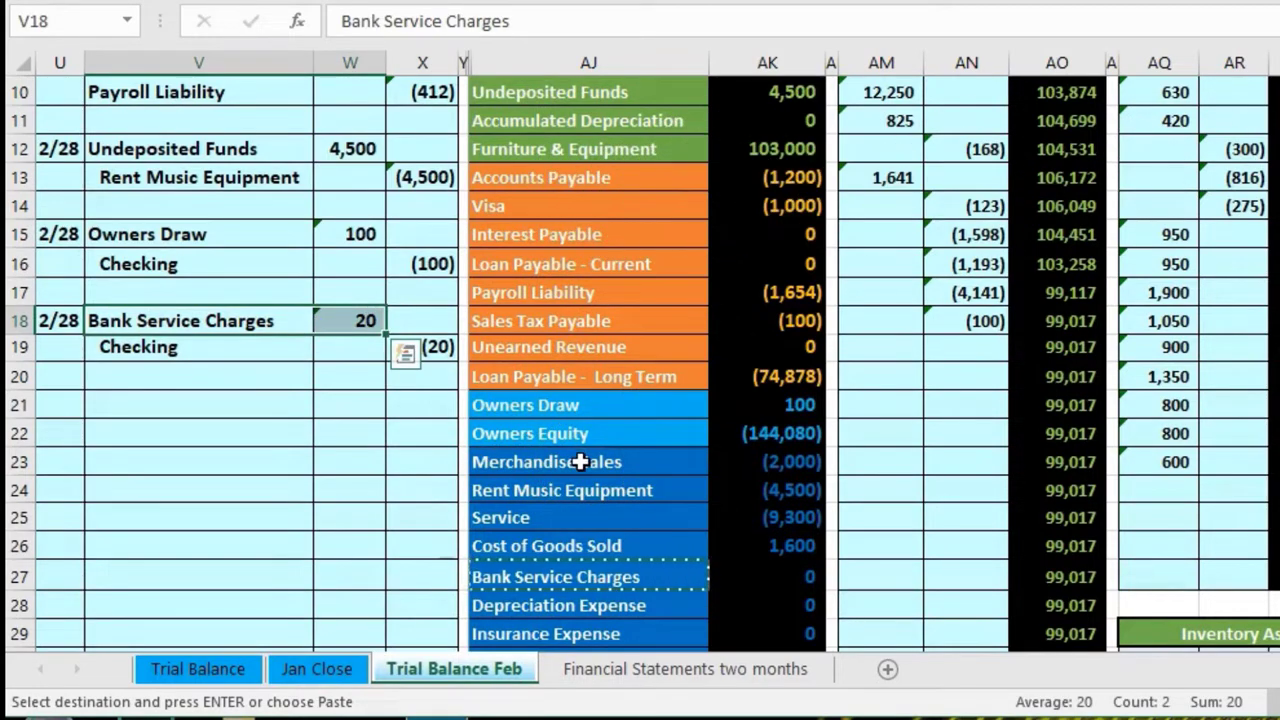
scroll(581, 462, "down", 1)
left_click_drag(571, 490, 717, 483)
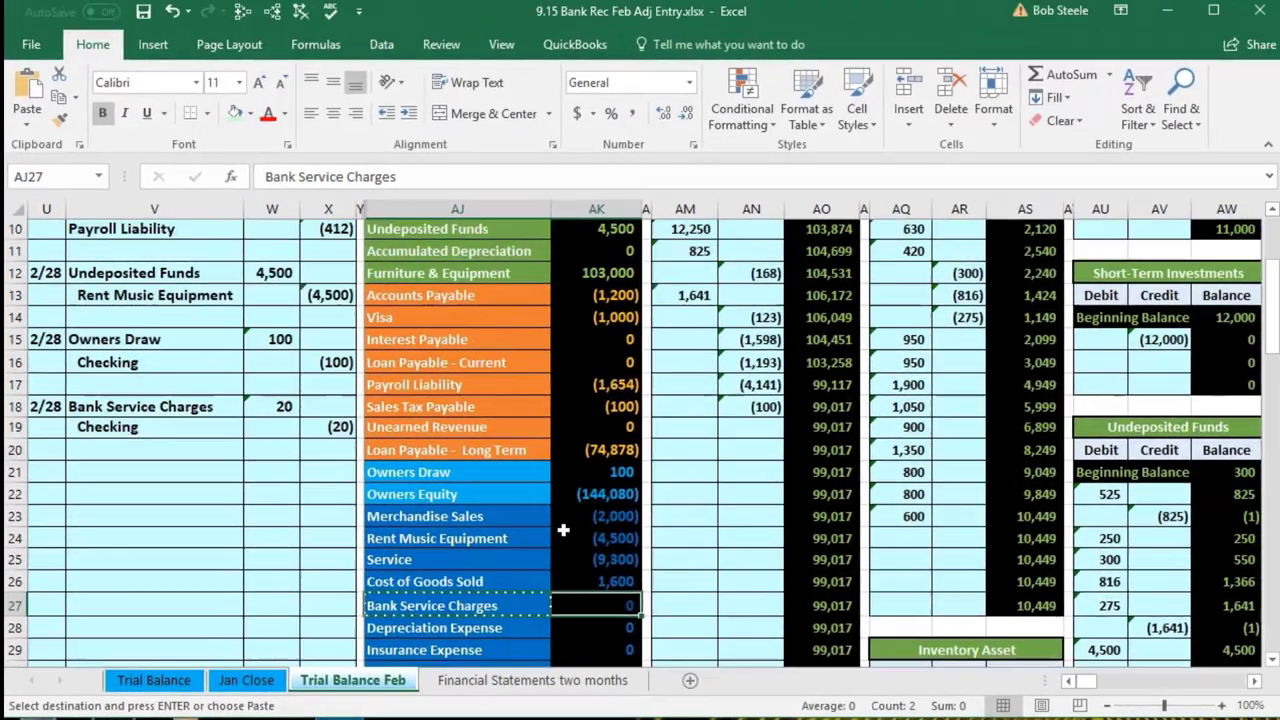
left_click(626, 406)
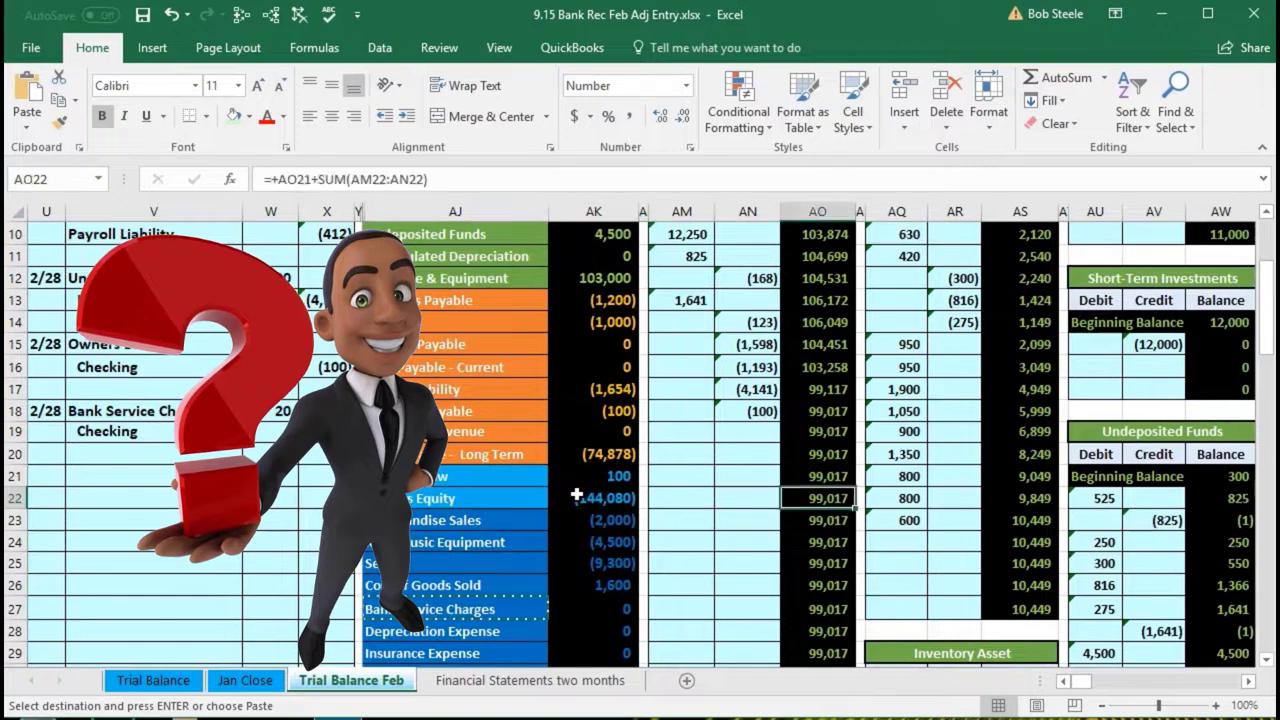
key("Right")
key("Right")
key("Right")
key("Right")
key("Right")
key("Right")
key("Right")
key("Right")
key("Right")
key("Right")
key("Right")
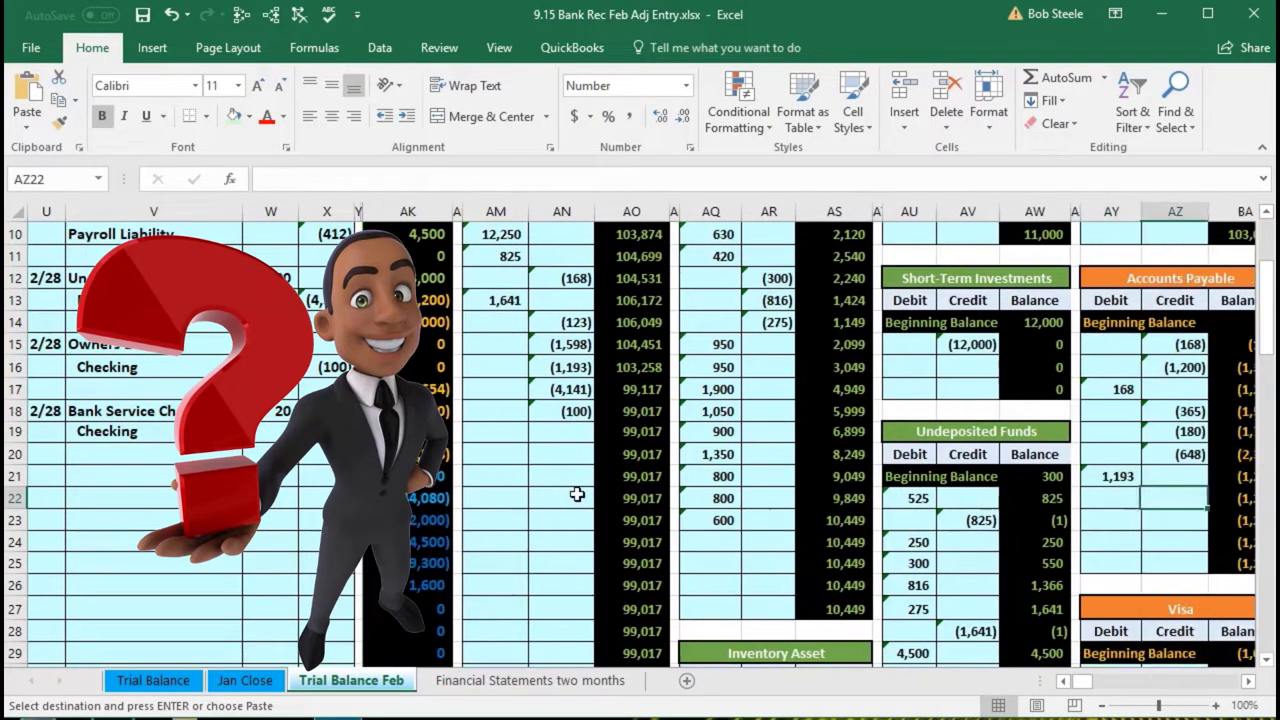
key("Right")
key("Right")
key("Right")
key("Right")
key("Right")
key("Right")
key("Right")
key("Right")
key("Right")
key("Right")
key("Right")
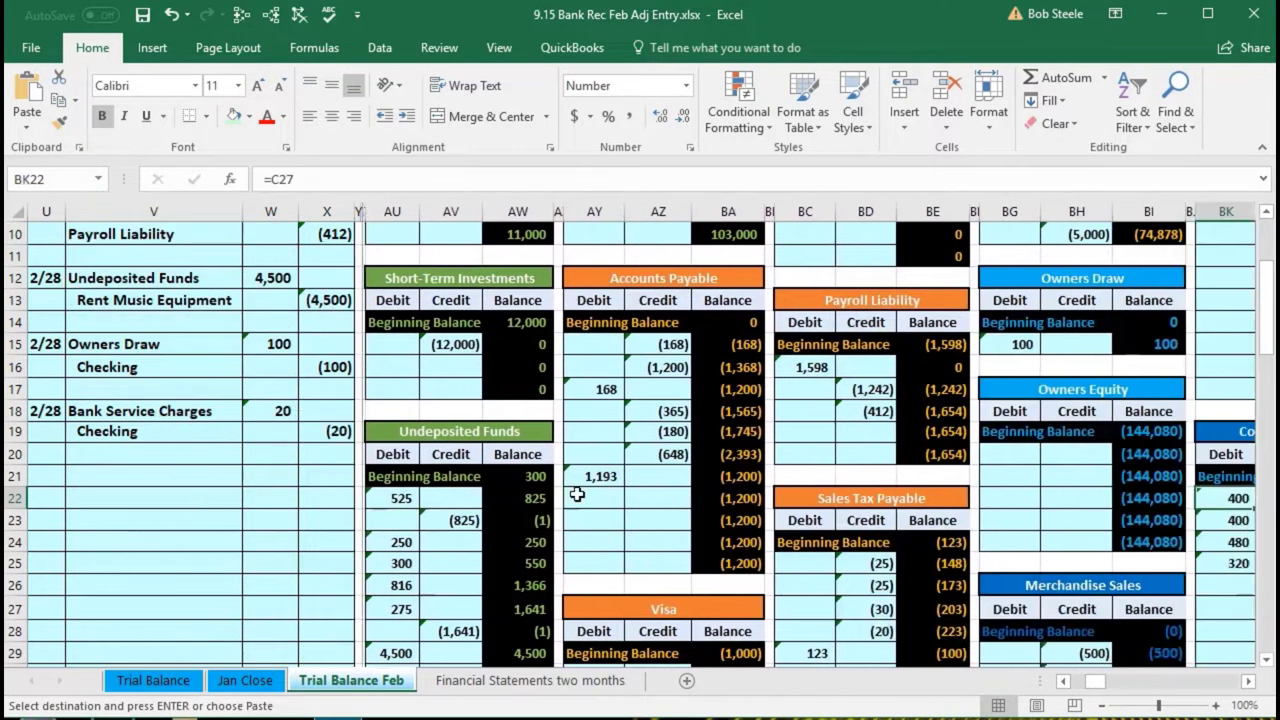
key("Right")
key("Right")
key("Right")
key("Right")
key("Right")
key("Right")
key("Right")
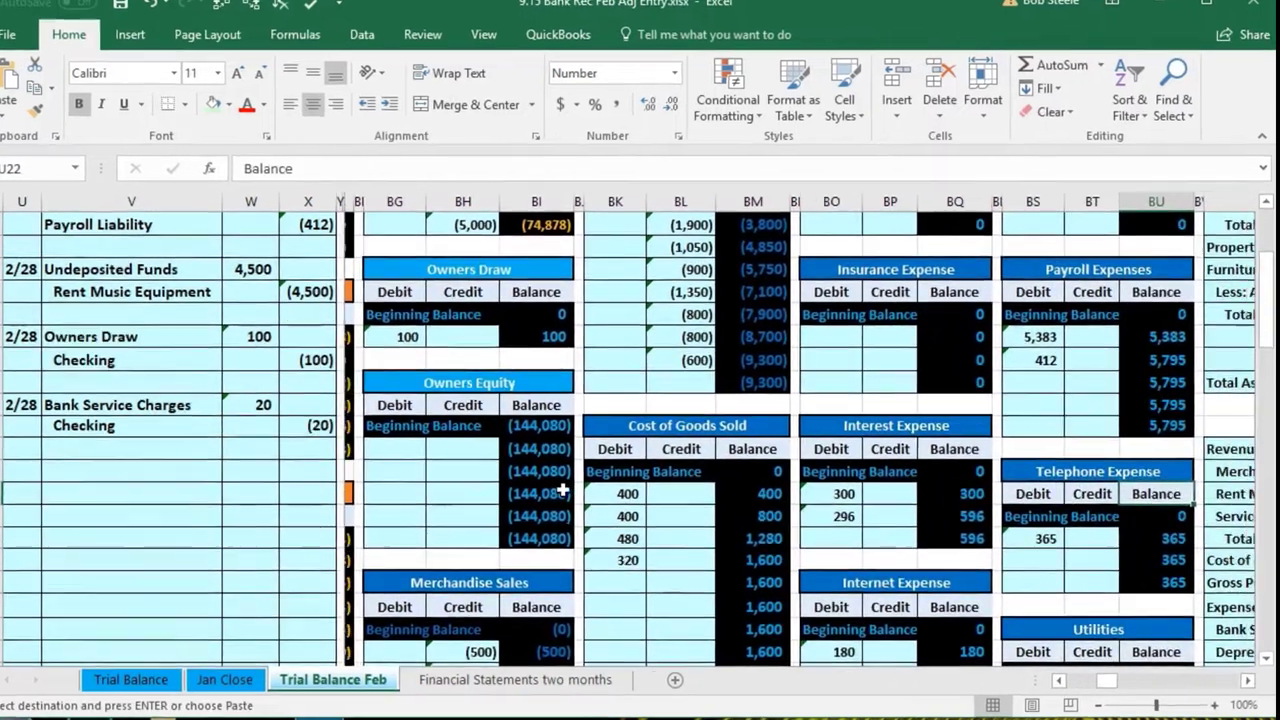
scroll(328, 418, "down", 5)
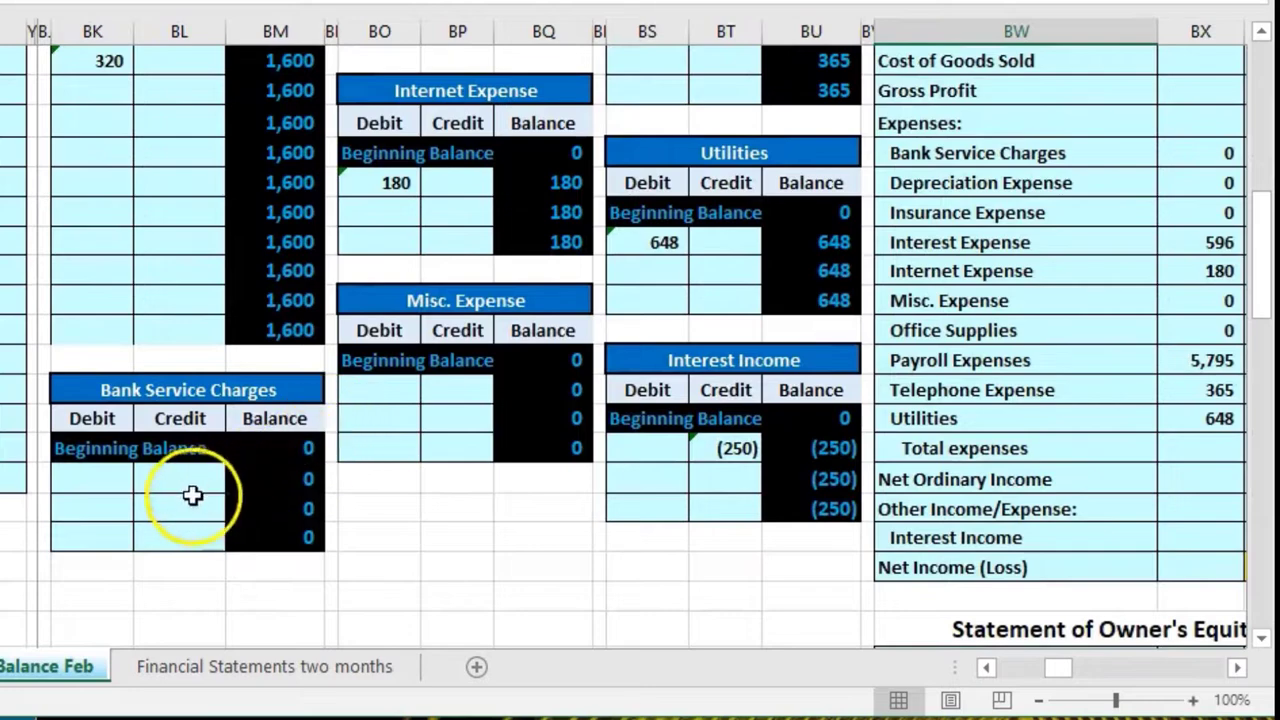
left_click(100, 482)
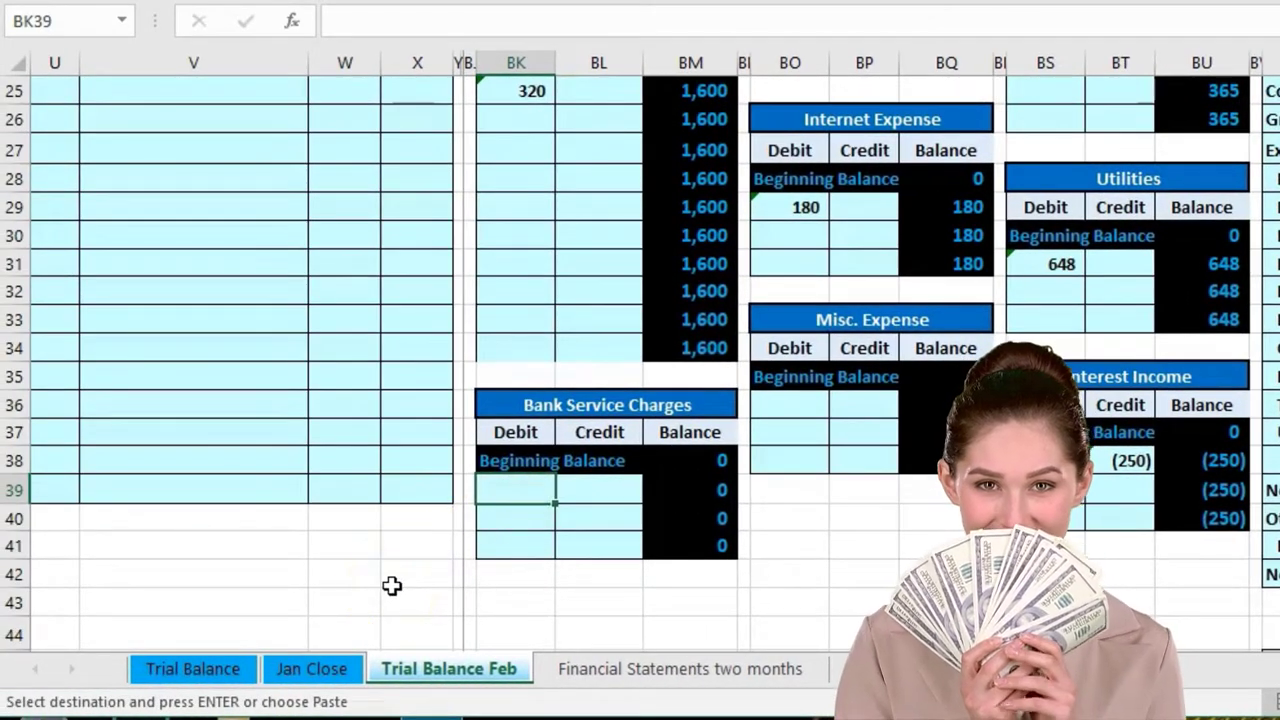
scroll(405, 548, "up", 4)
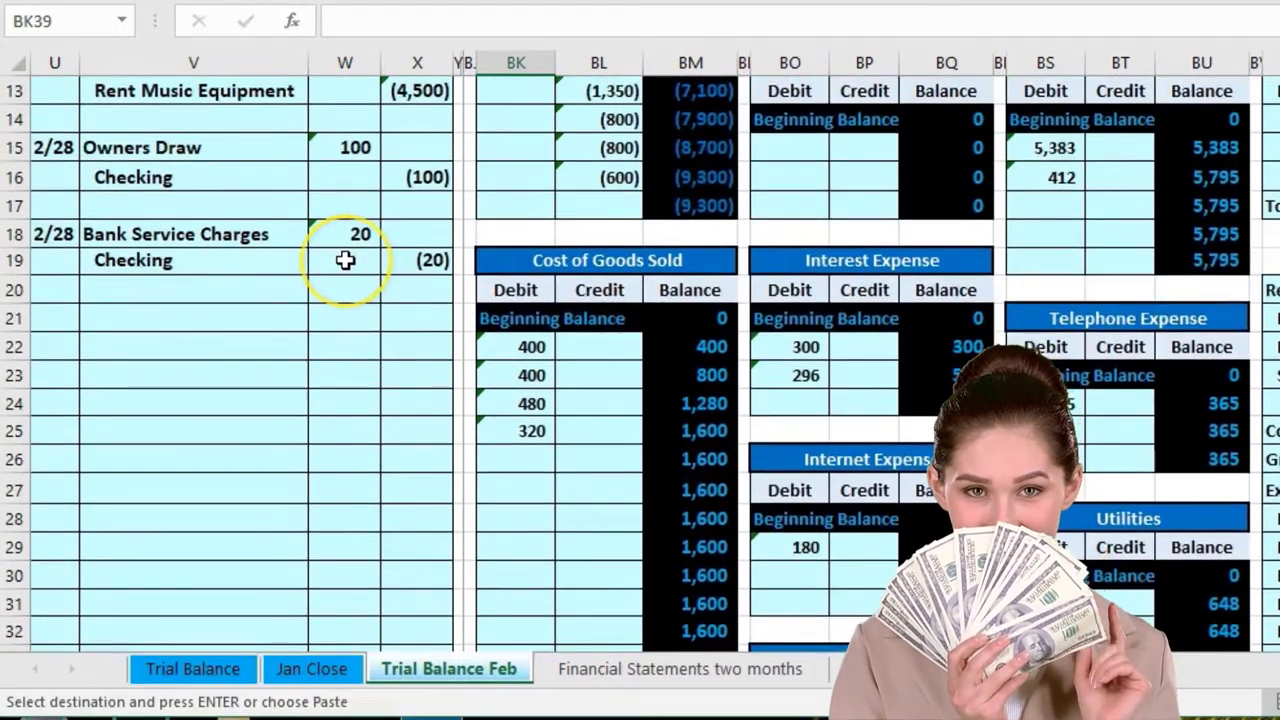
scroll(381, 448, "down", 4)
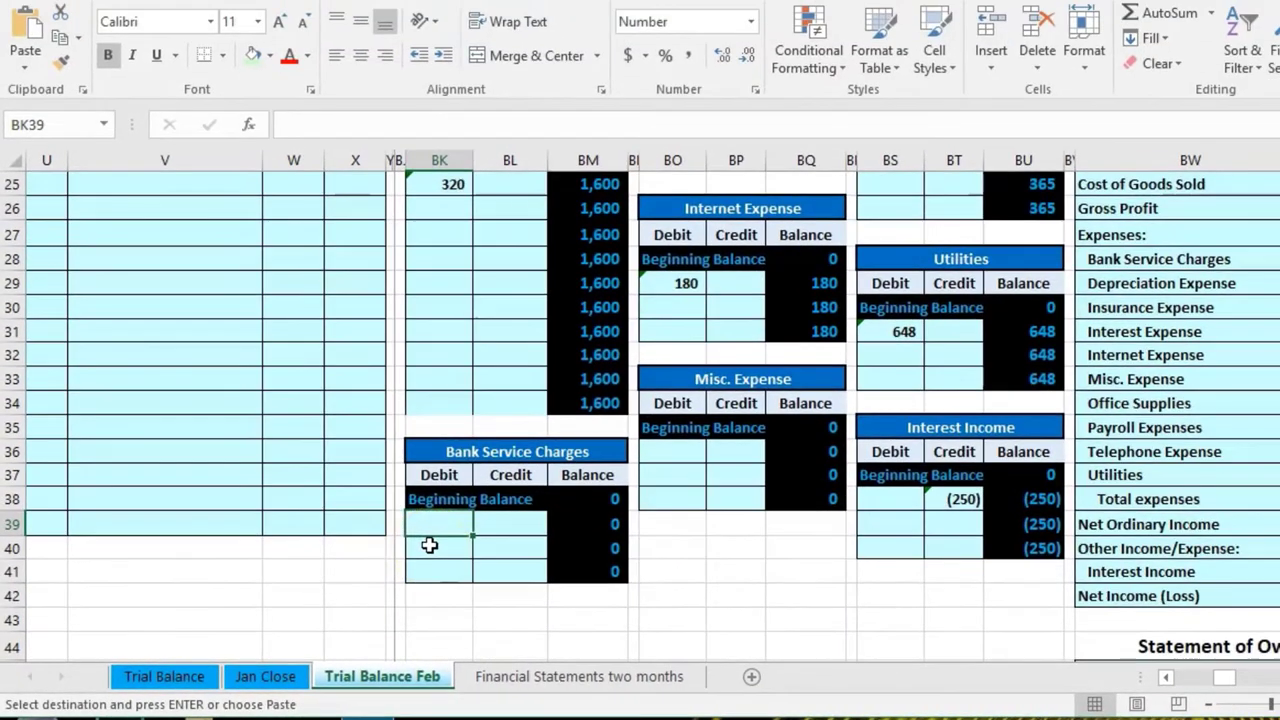
type("=")
scroll(346, 525, "up", 4)
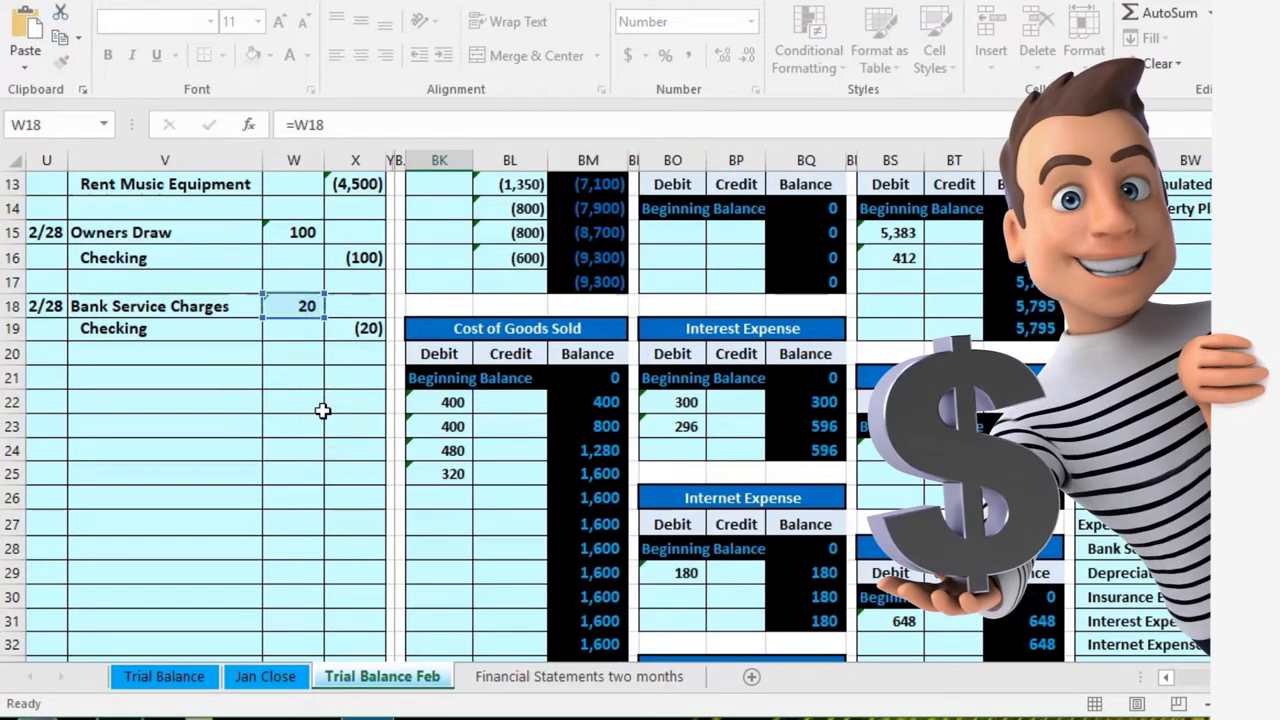
key("Return")
Step: Return to the trial balance and examine the Bank Service Charges balance, the debits-minus-credits total and net income in column AK
key("Tab")
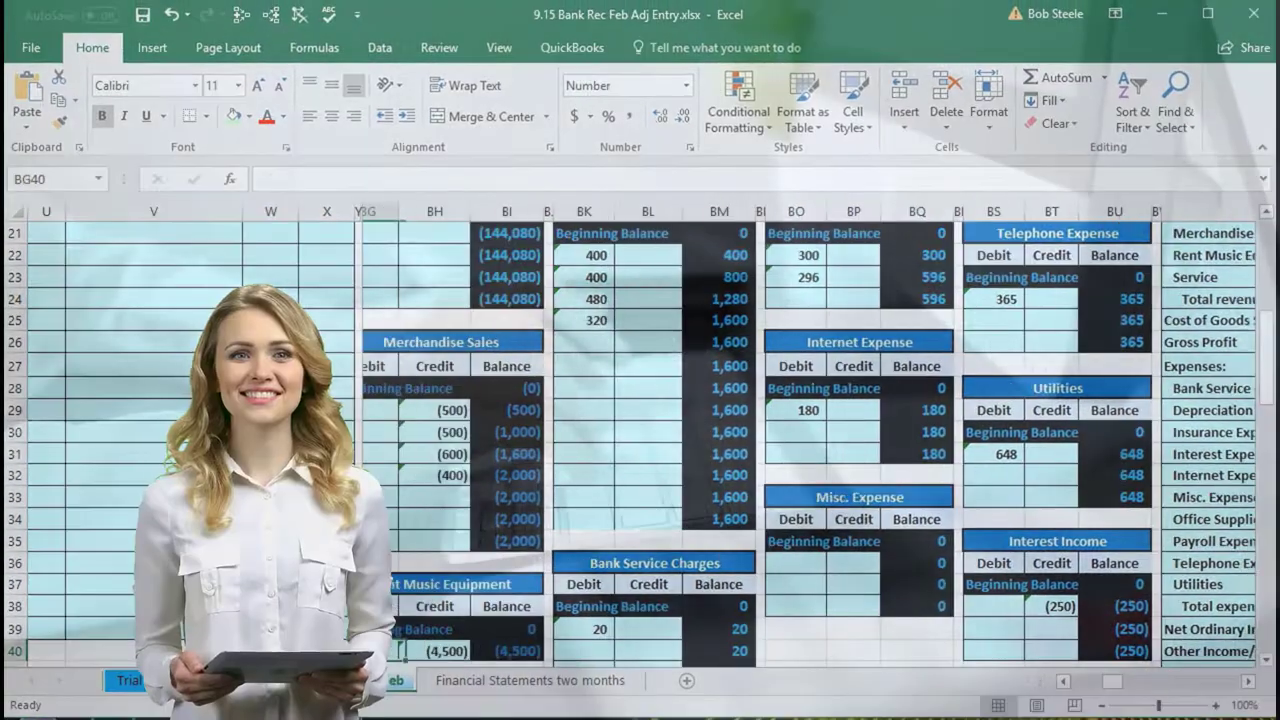
key("Left")
key("Left")
key("Left")
key("Left")
key("Left")
key("Left")
key("Left")
key("Left")
key("Left")
key("Left")
key("Left")
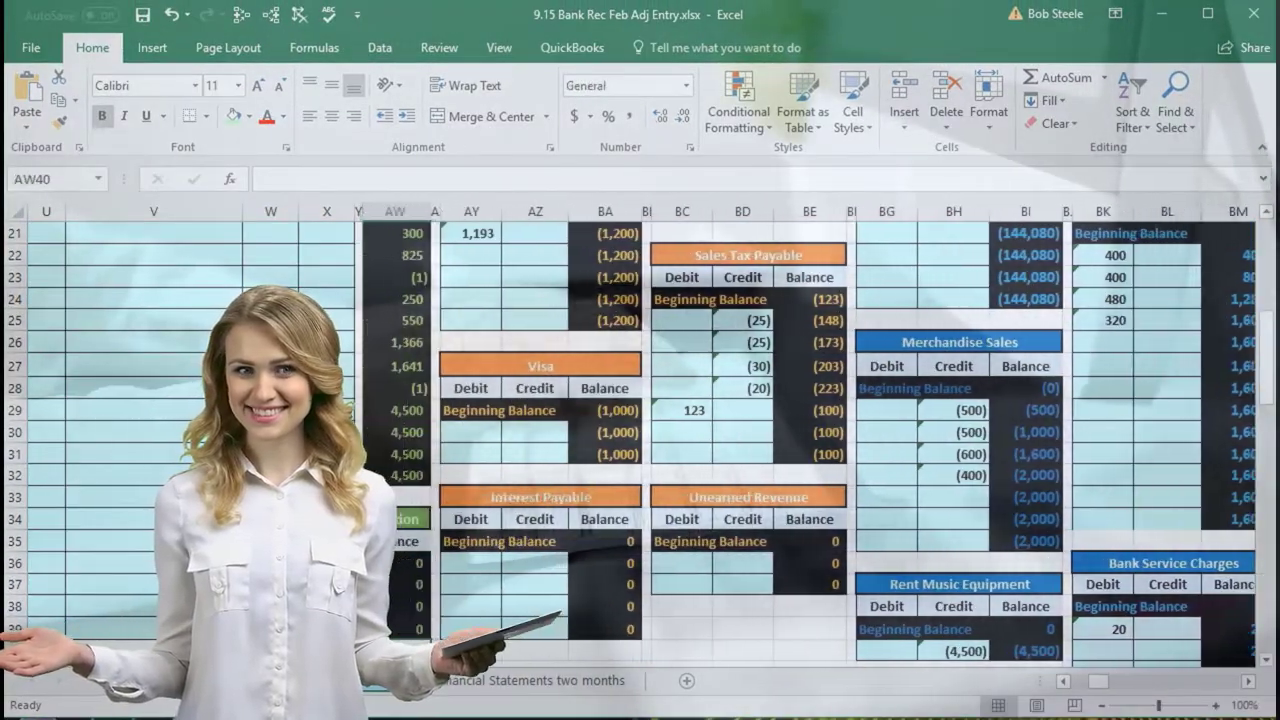
key("Left")
key("Left")
key("Left")
key("Left")
key("Left")
key("Left")
key("Left")
key("Left")
key("Left")
key("Left")
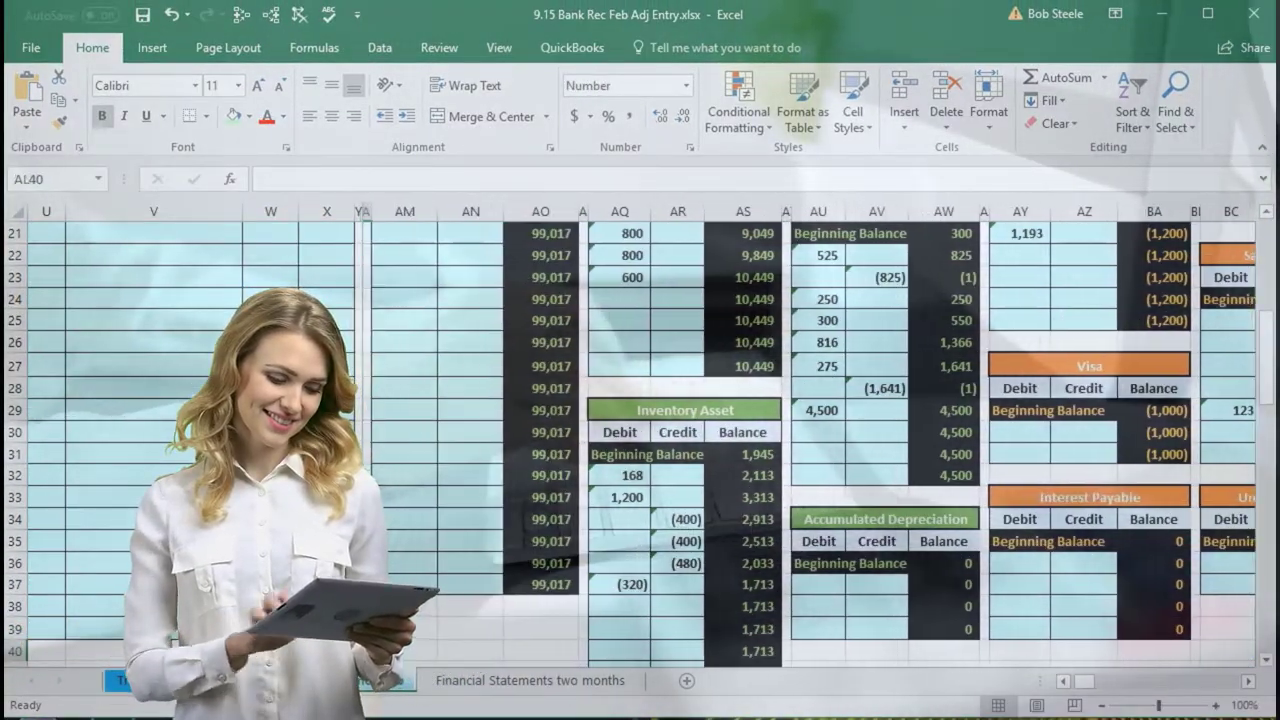
key("Left")
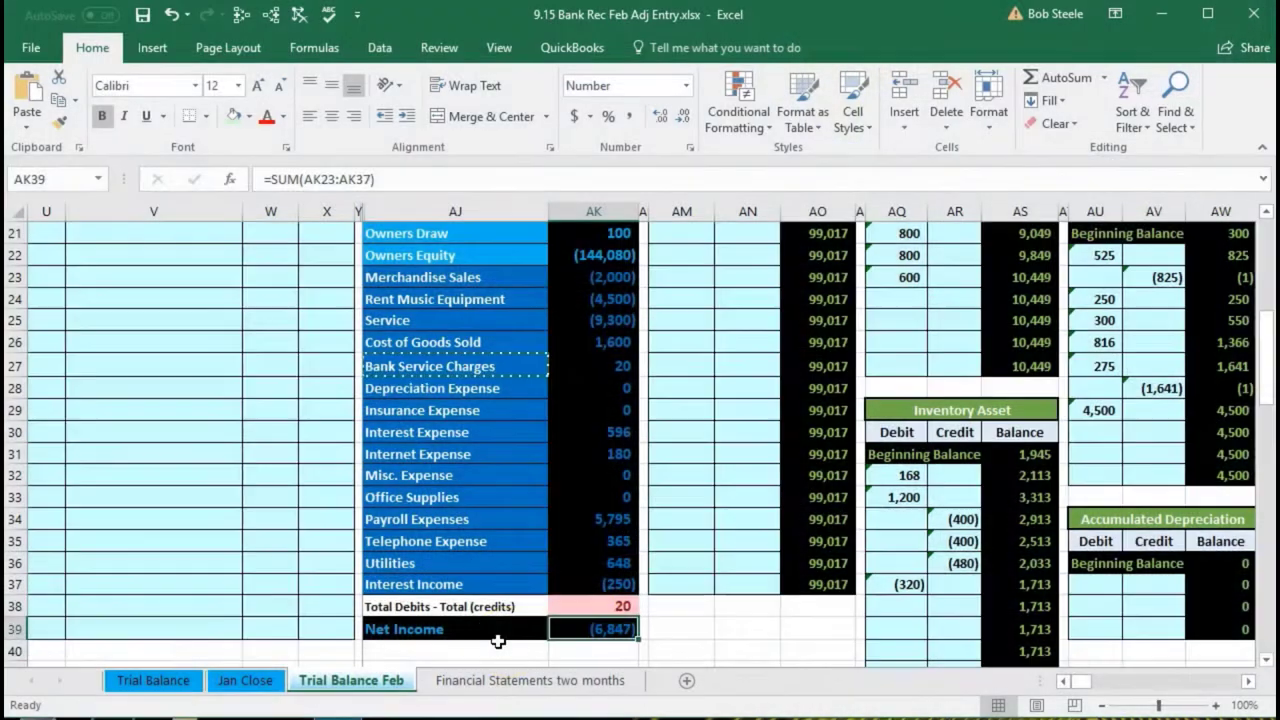
Step: Post the journal's Checking credit from X19 to AN19 of the Checking ledger with a cell reference, and check the trial balance total in AK38
scroll(245, 620, "up", 3)
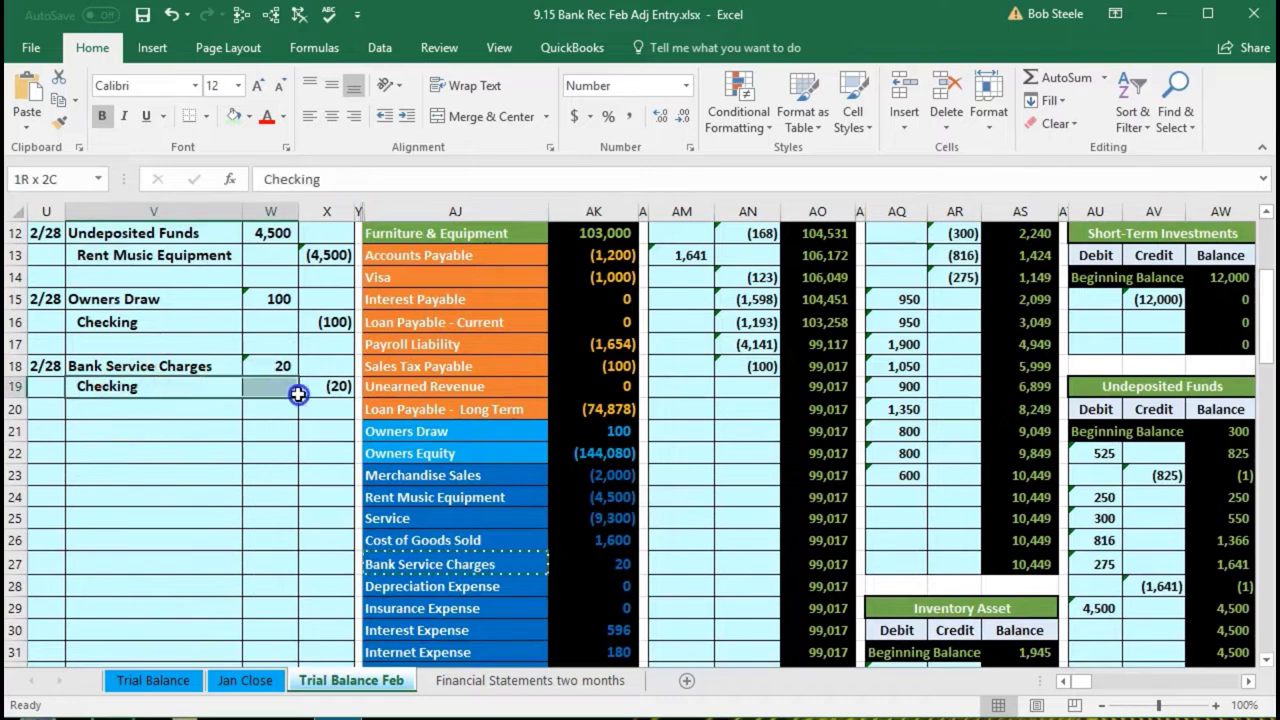
scroll(413, 311, "up", 3)
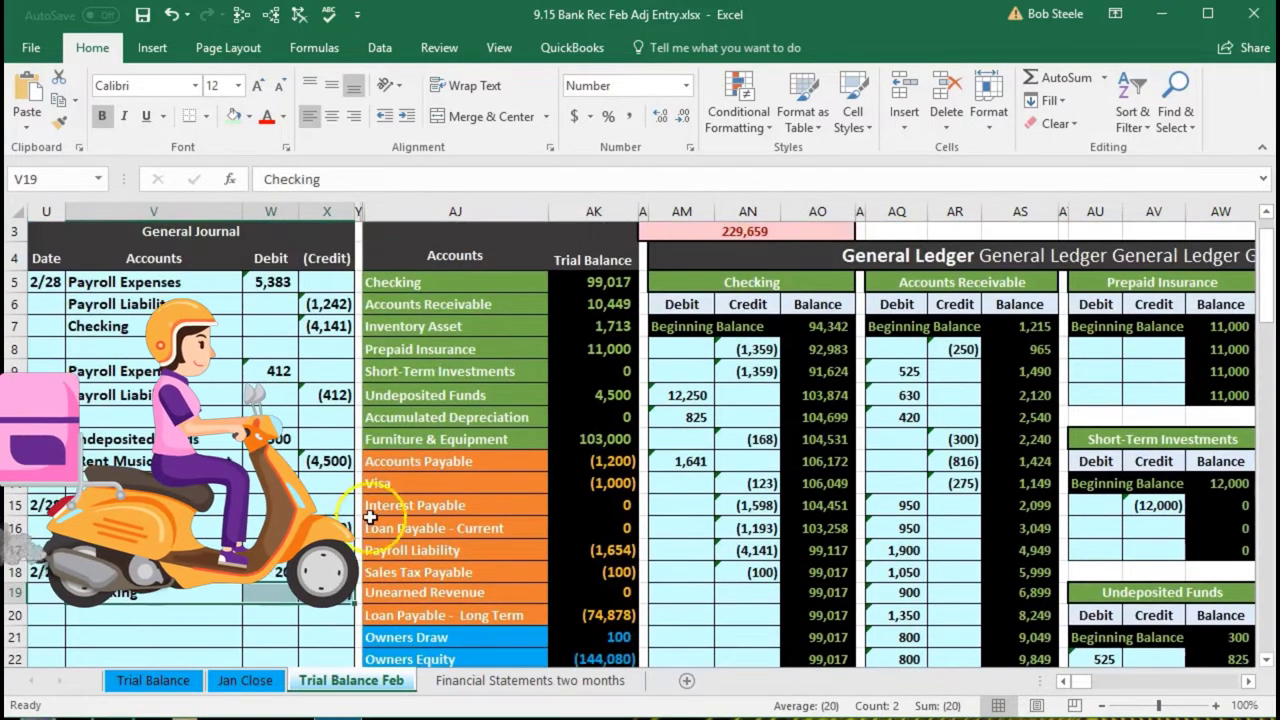
left_click_drag(413, 284, 598, 290)
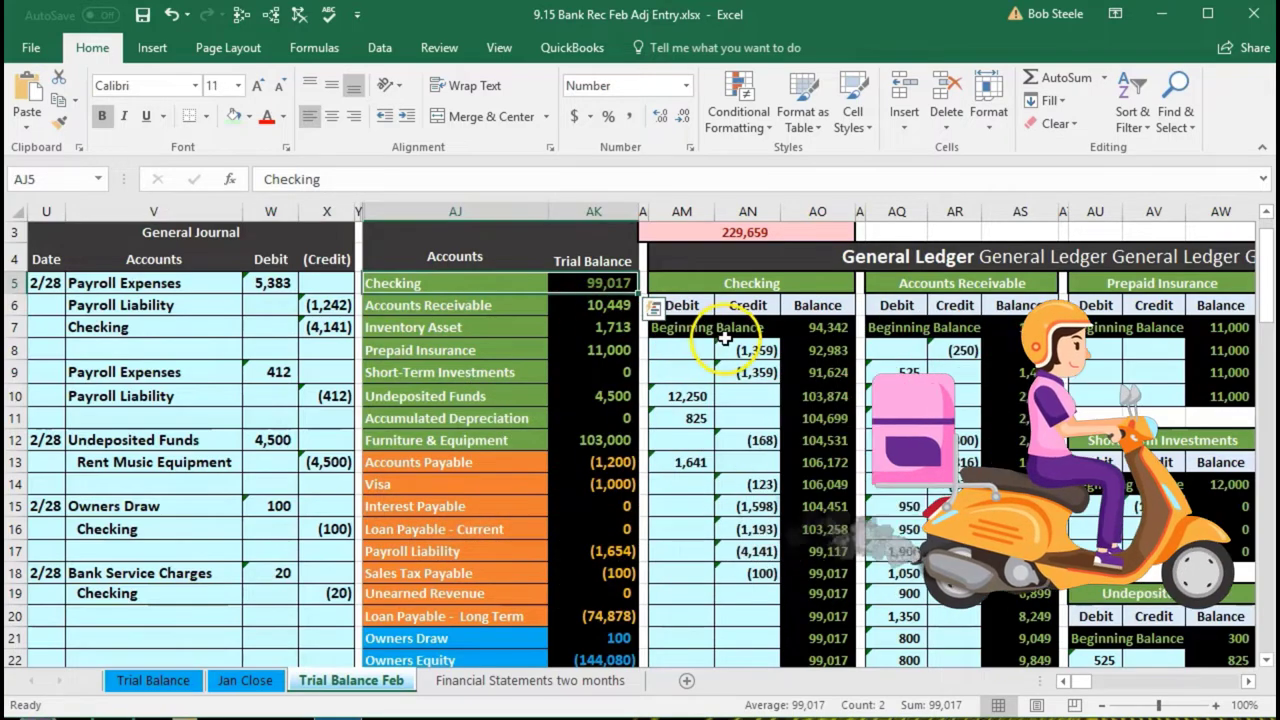
scroll(745, 505, "down", 1)
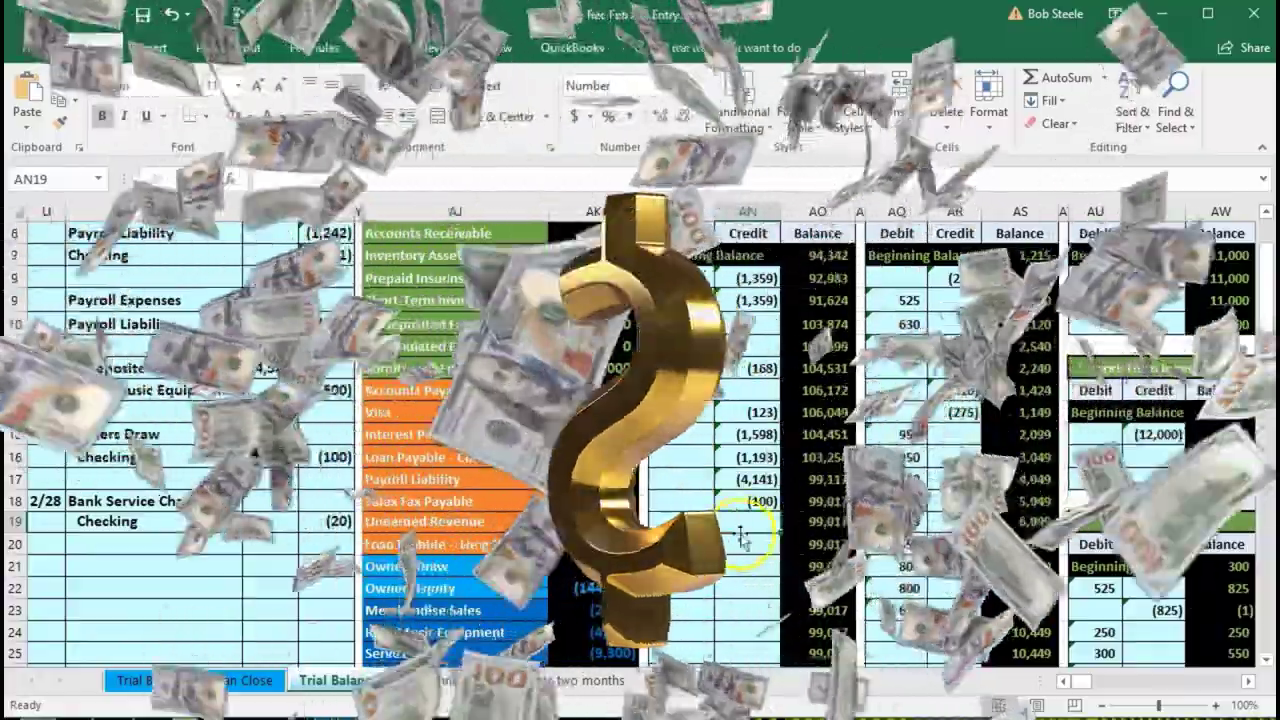
left_click(745, 550)
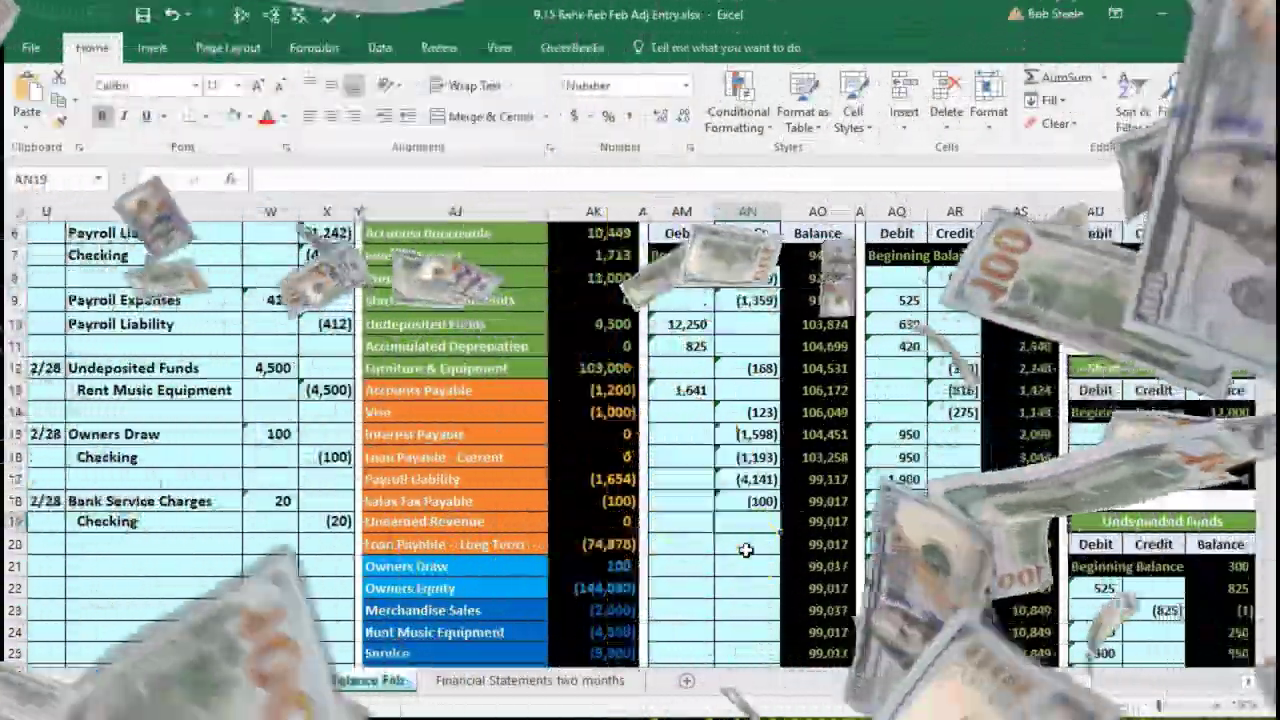
type("=")
left_click(340, 528)
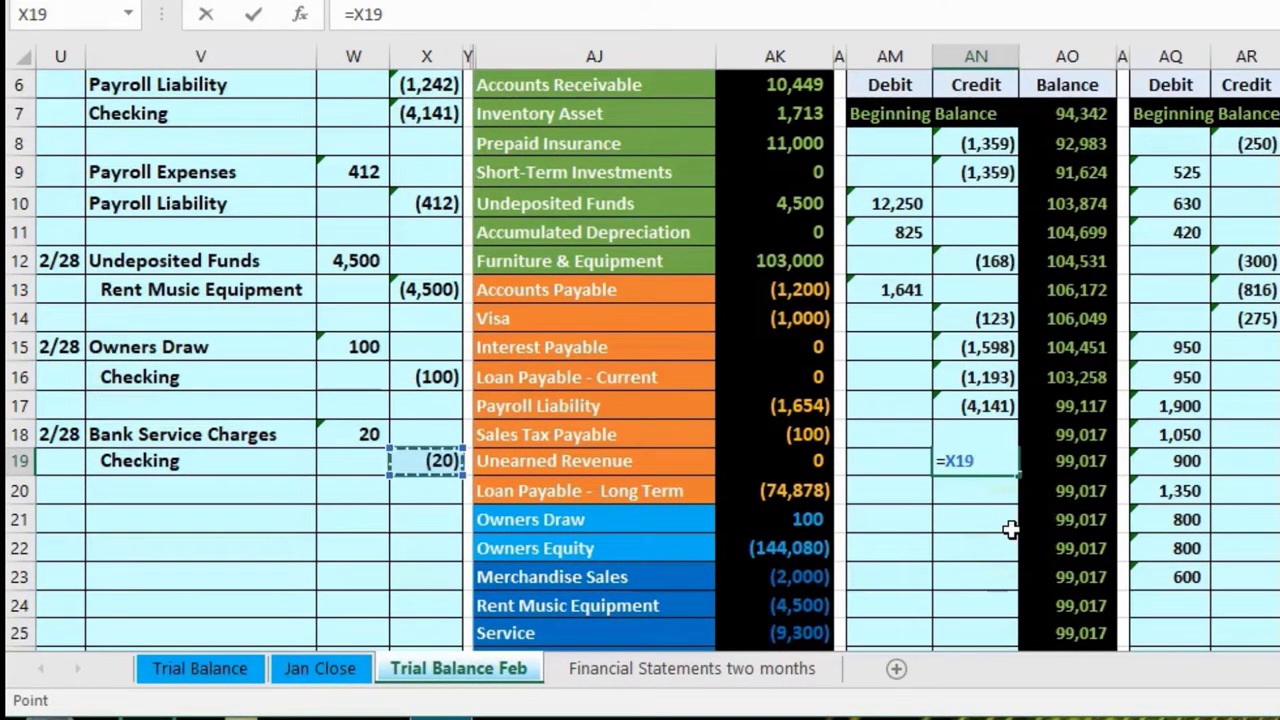
key("Return")
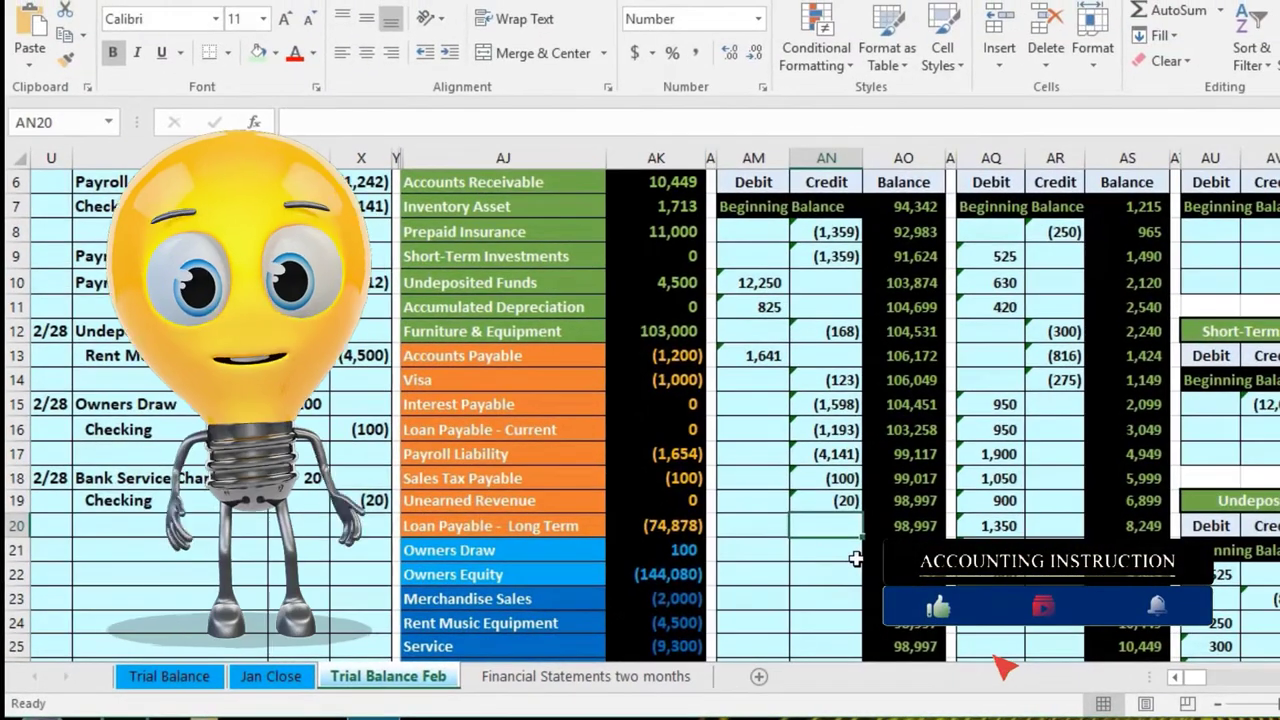
left_click(893, 508)
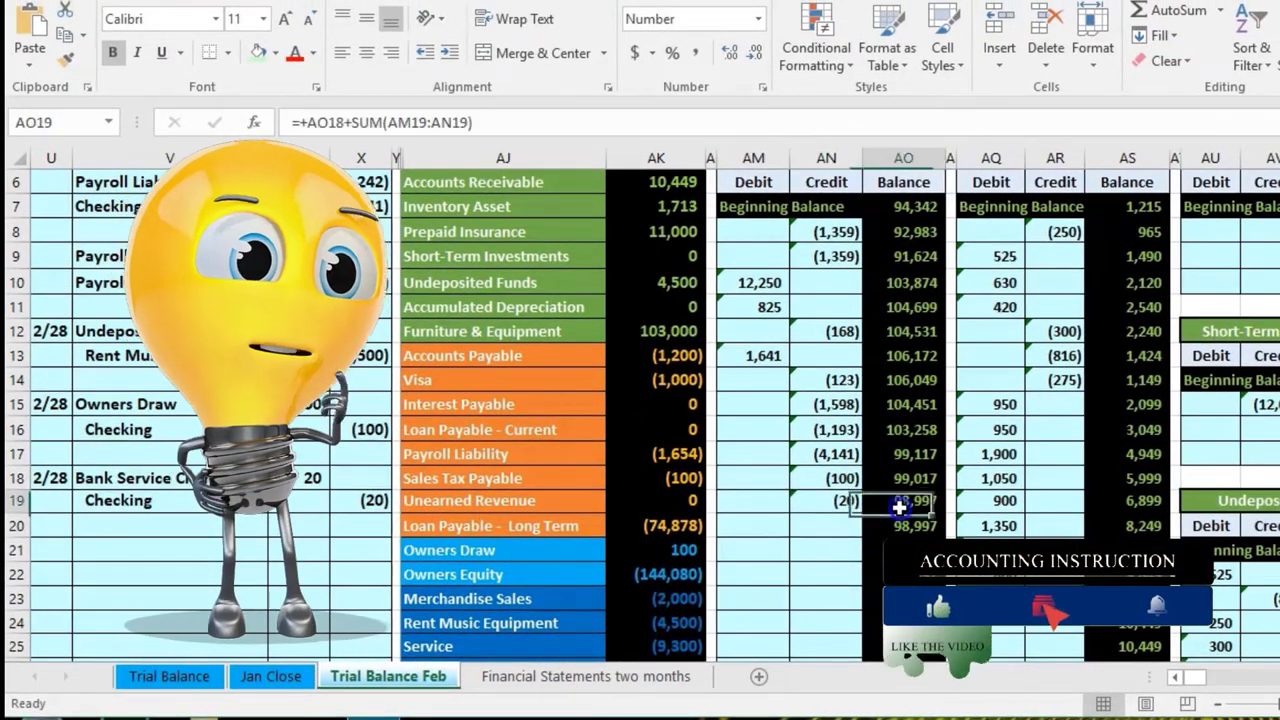
scroll(824, 578, "up", 2)
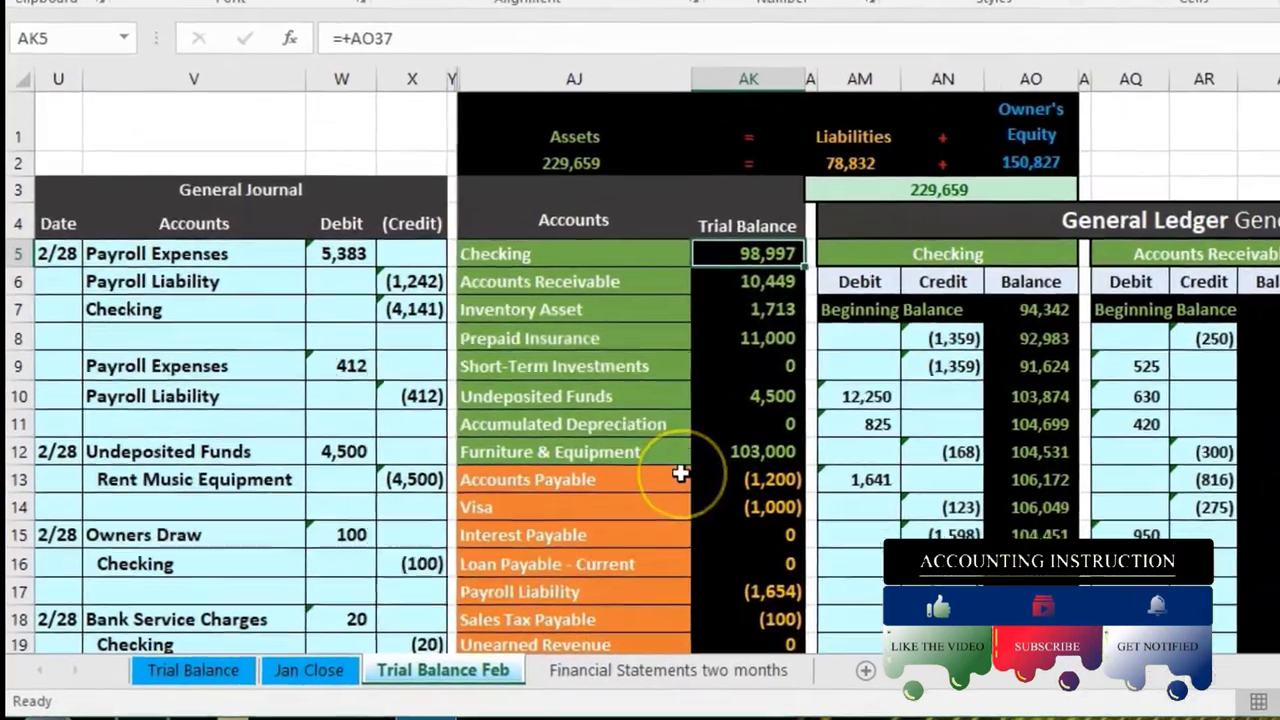
scroll(640, 480, "down", 5)
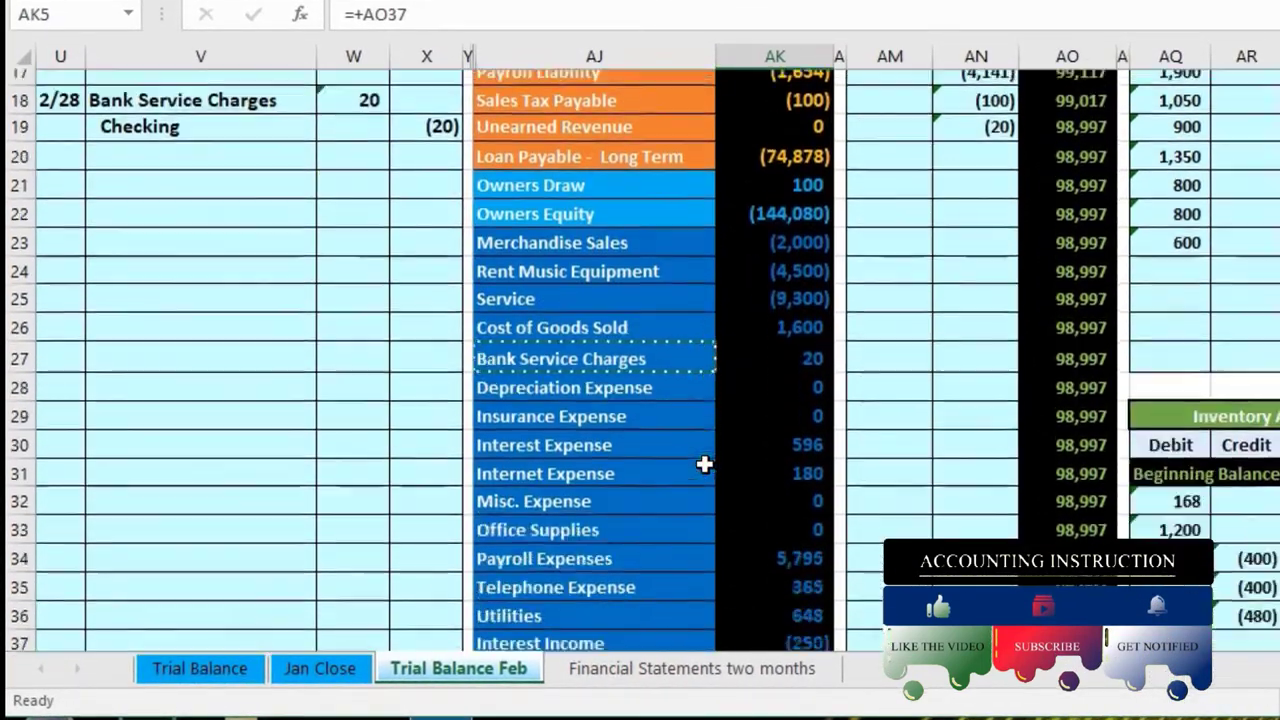
scroll(746, 587, "down", 1)
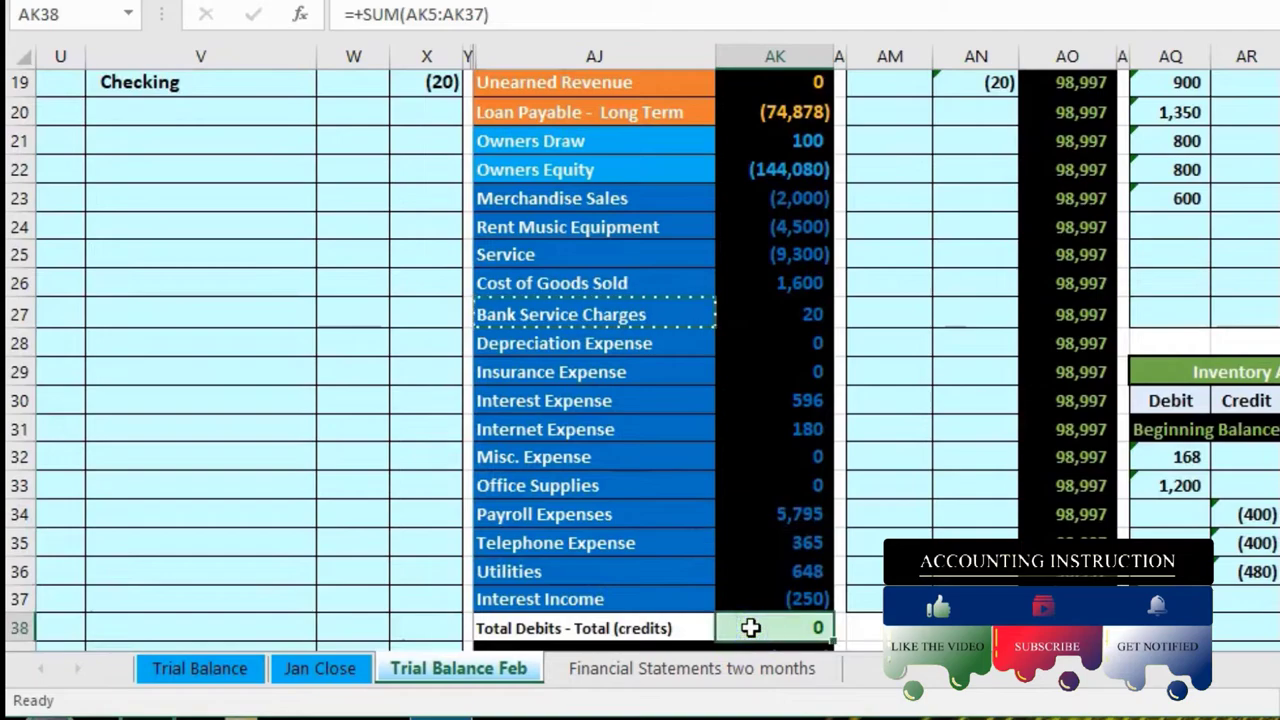
Step: Check the Checking balance in AK5 of the trial balance and go across to the February bank reconciliation in columns FD:FE
scroll(750, 627, "up", 5)
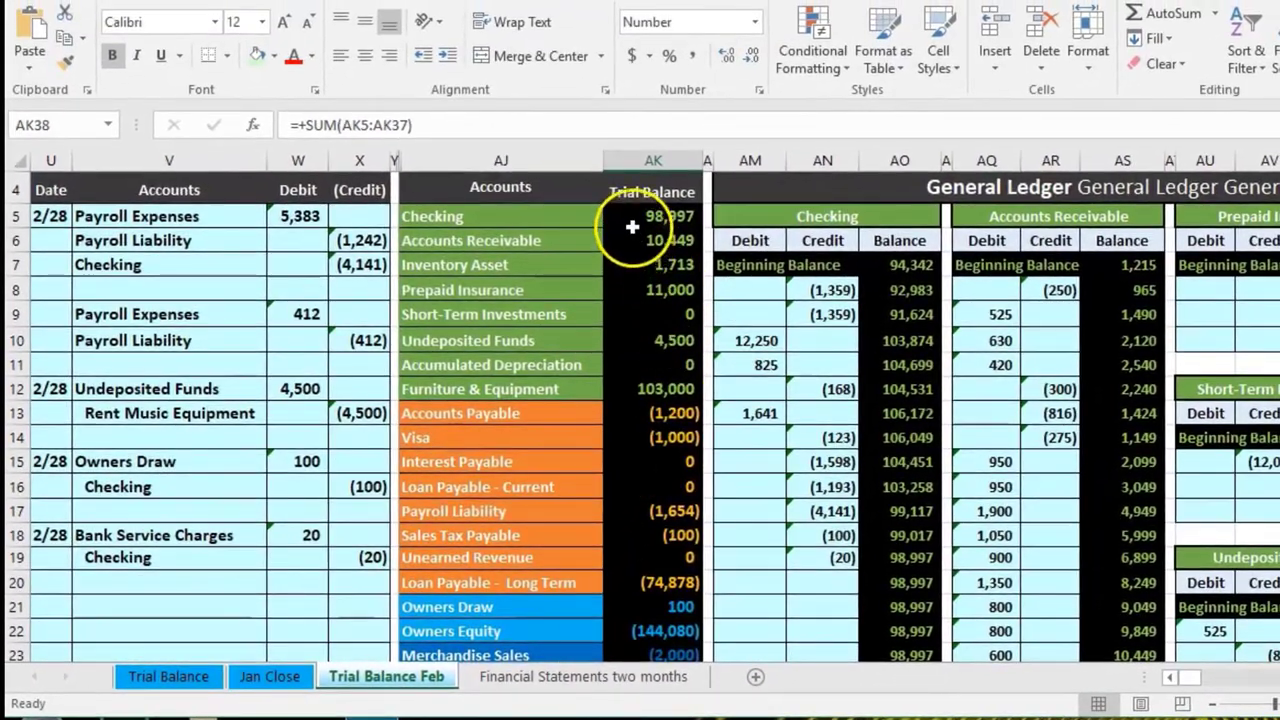
left_click(632, 219)
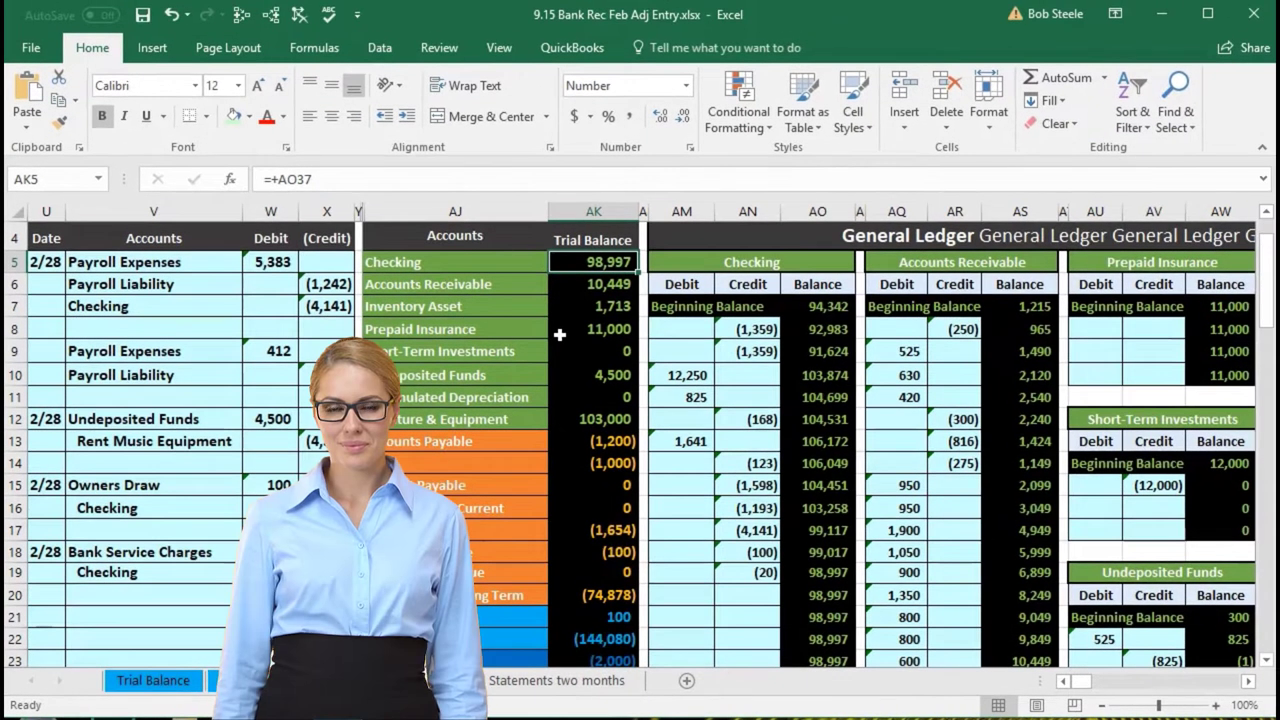
key("Right")
key("Right")
key("Right")
key("Right")
key("Right")
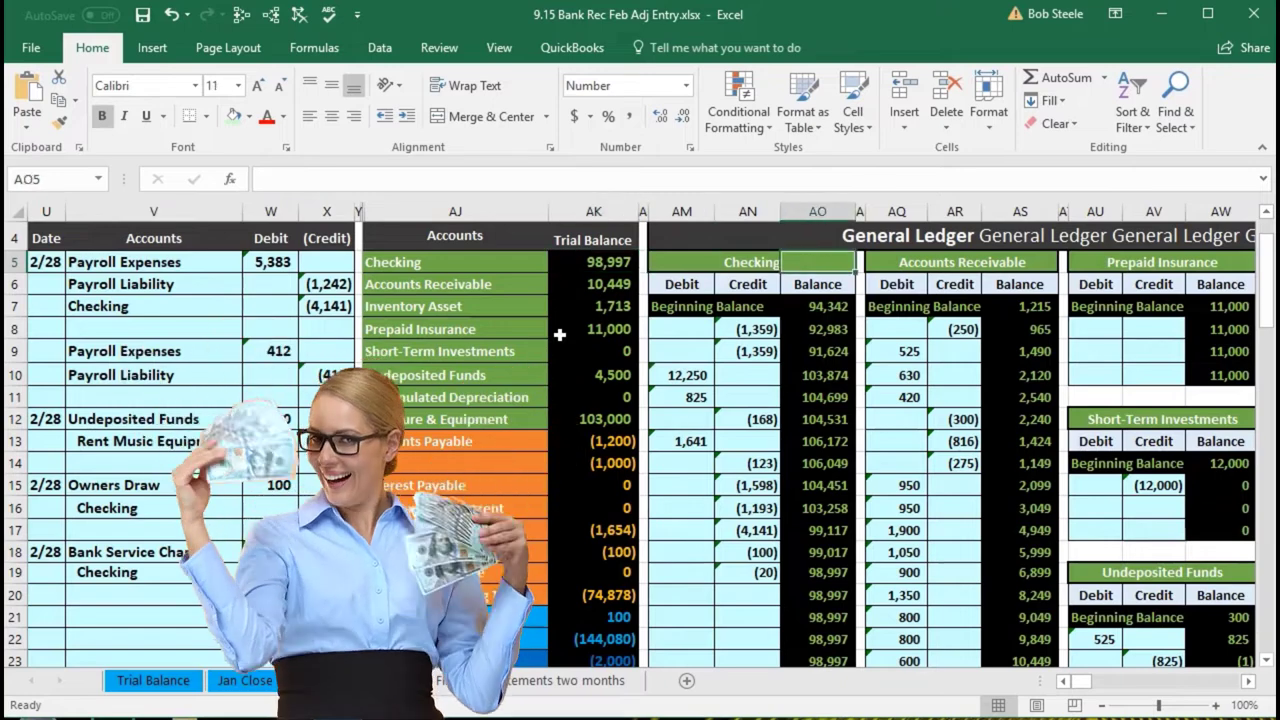
key("Right")
key("Right")
key("Right")
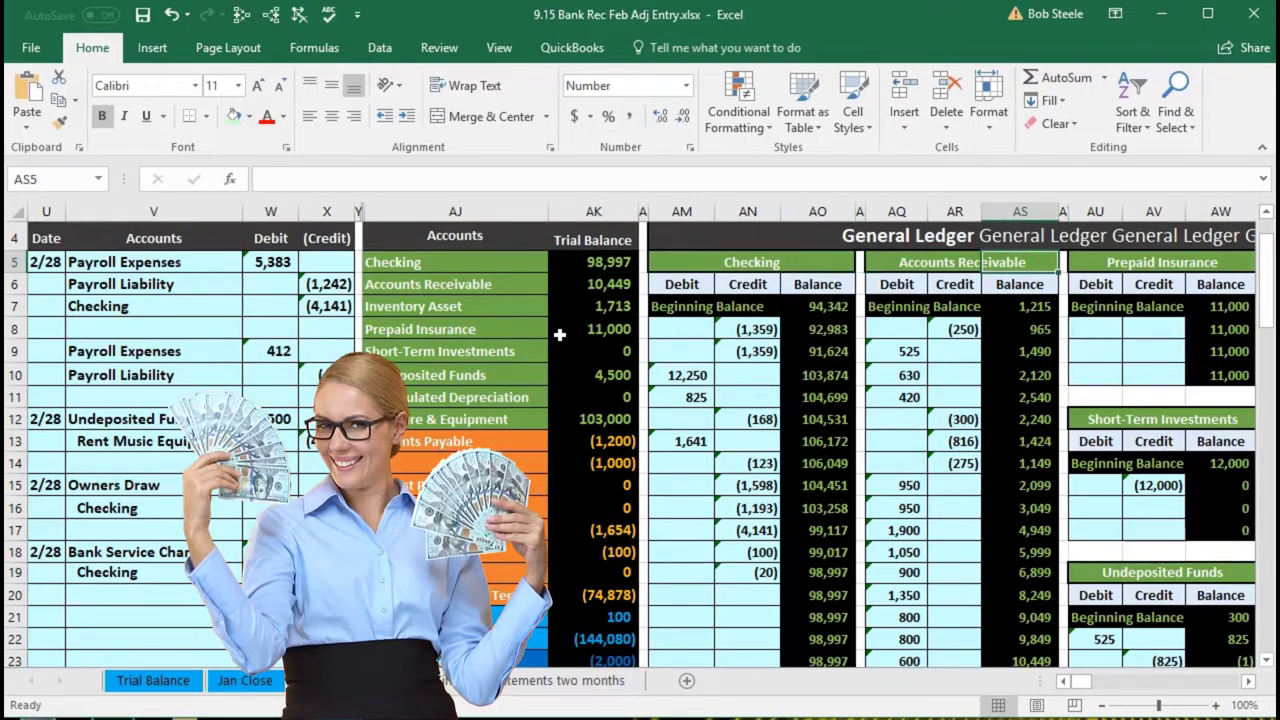
key("Right")
key("Right")
key("Right")
key("Right")
key("Right")
key("Right")
key("Right")
key("Right")
key("Right")
key("Right")
key("Right")
key("Right")
key("Right")
key("Right")
key("Right")
key("Right")
key("Right")
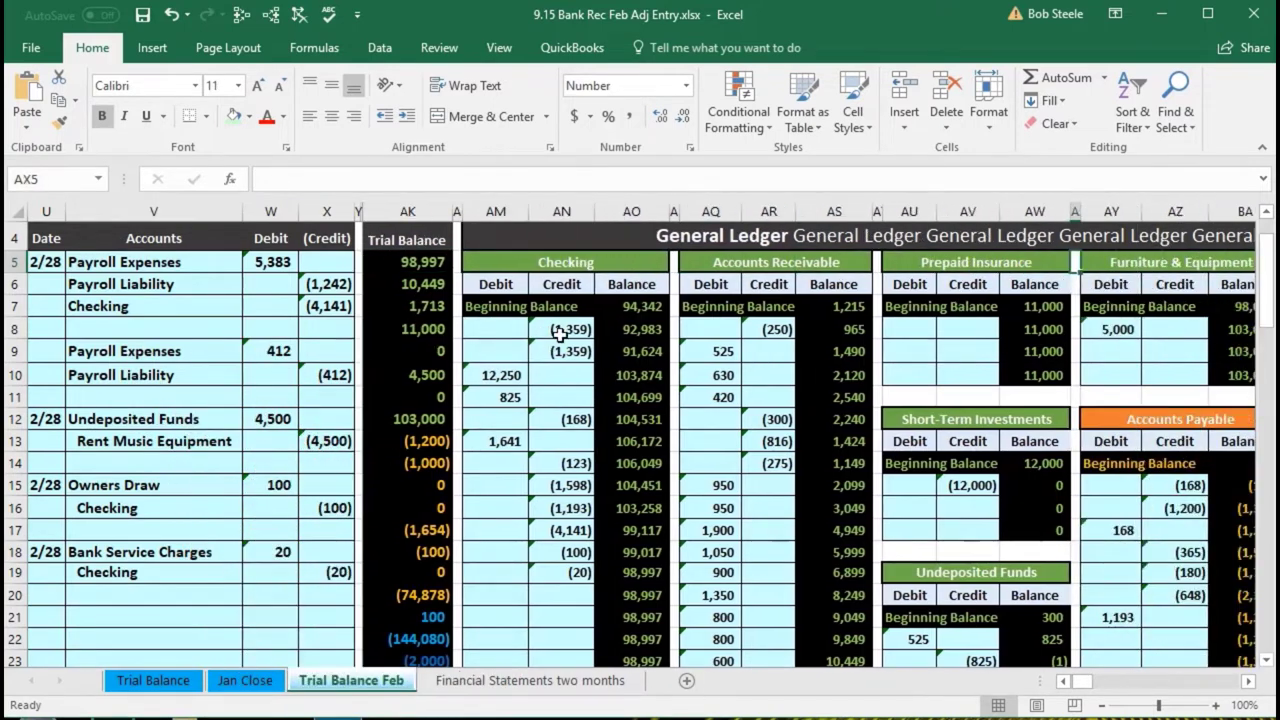
key("Right")
key("Right")
key("Right")
key("Right")
key("Right")
key("Right")
key("Right")
key("Right")
key("Right")
key("Right")
key("Right")
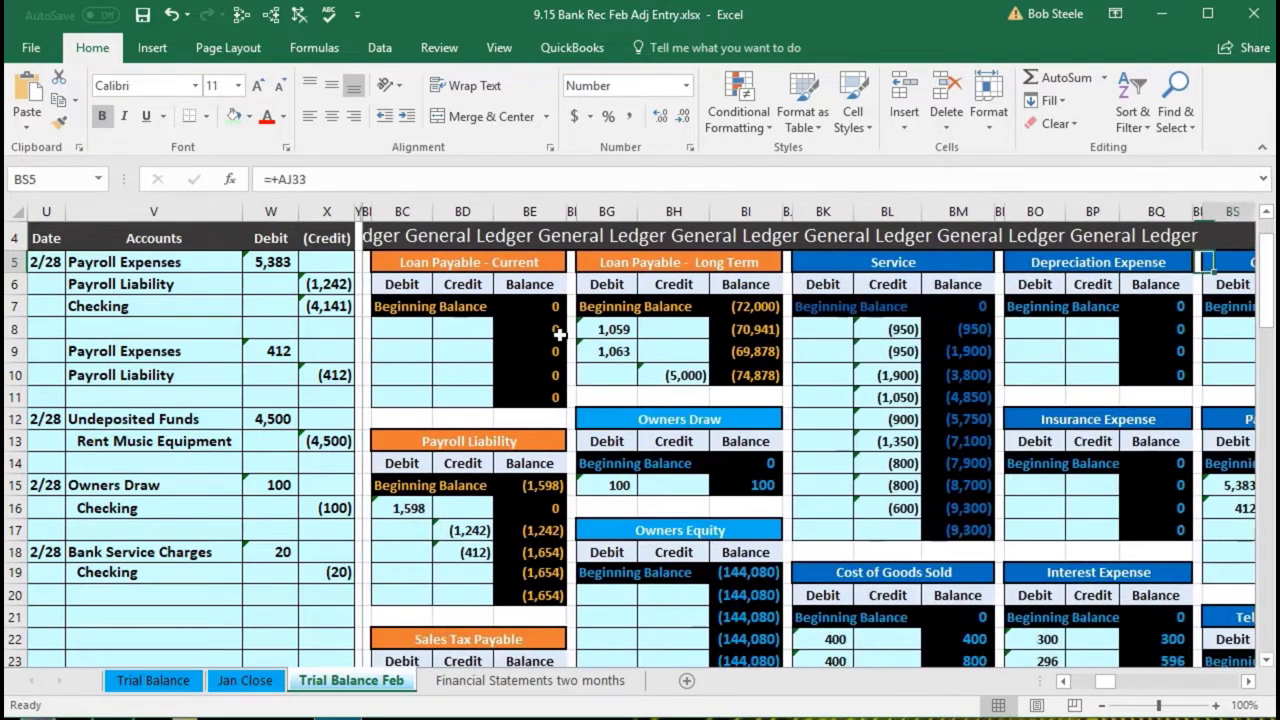
key("Right")
key("Right")
key("Right")
key("Right")
key("Right")
key("Right")
key("Right")
key("Right")
key("Right")
key("Right")
key("Right")
key("Right")
key("Right")
key("Right")
key("Right")
key("Right")
key("Right")
key("Right")
key("Right")
key("Right")
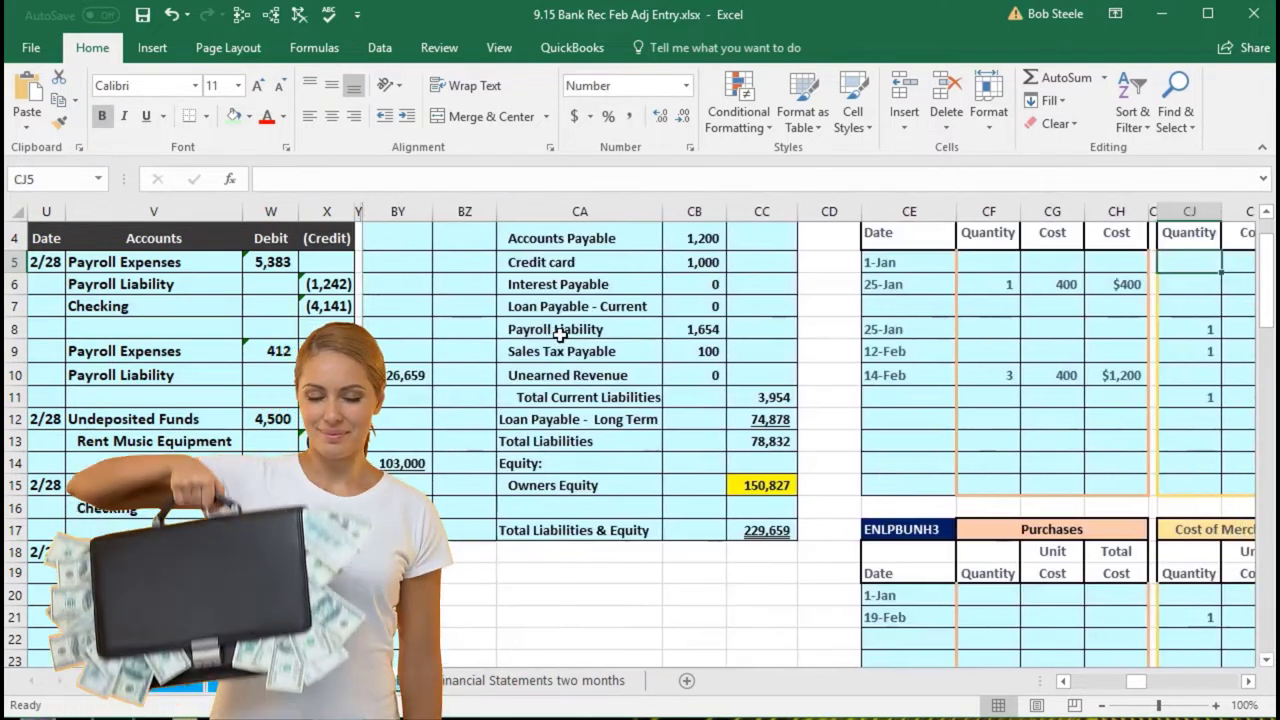
key("Right")
key("Right")
key("Right")
key("Right")
key("Right")
key("Right")
key("Right")
key("Right")
key("Right")
key("Right")
key("Right")
key("Right")
key("Right")
key("Right")
key("Right")
key("Right")
key("Right")
key("Right")
key("Right")
key("Right")
key("Right")
key("Right")
key("Right")
key("Right")
key("Right")
key("Right")
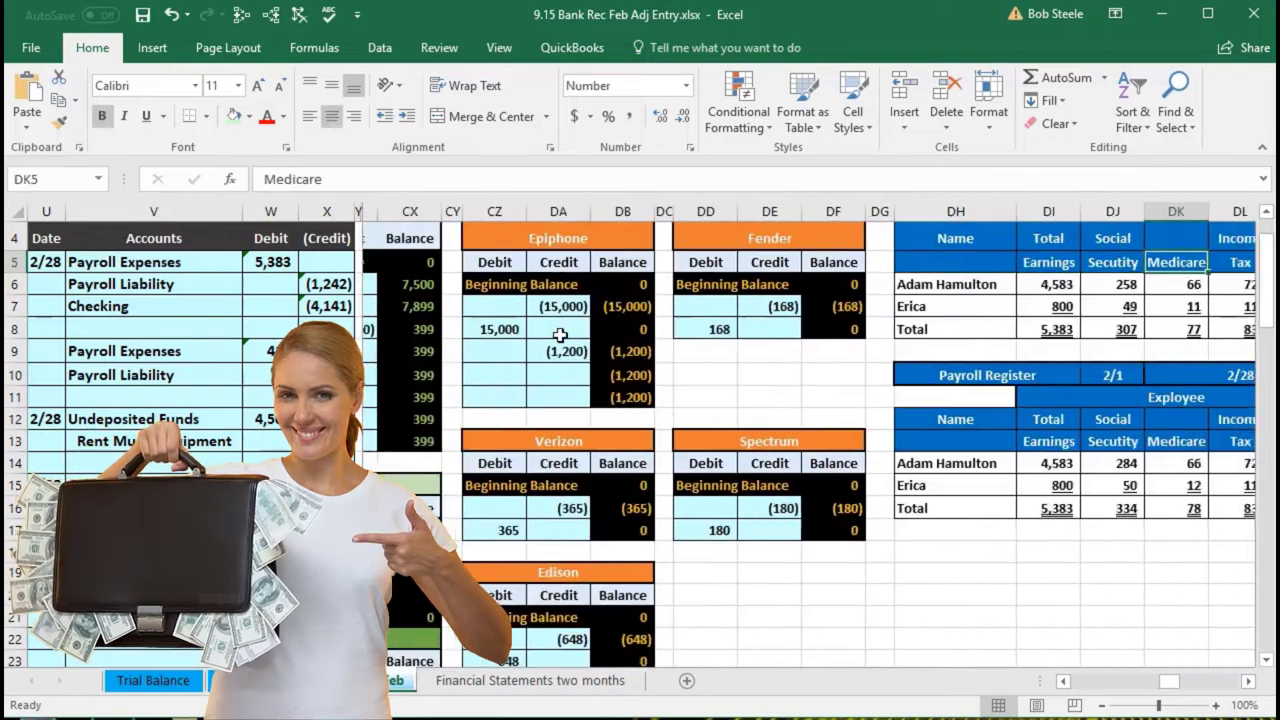
key("Right")
key("Right")
key("Right")
key("Right")
key("Right")
key("Right")
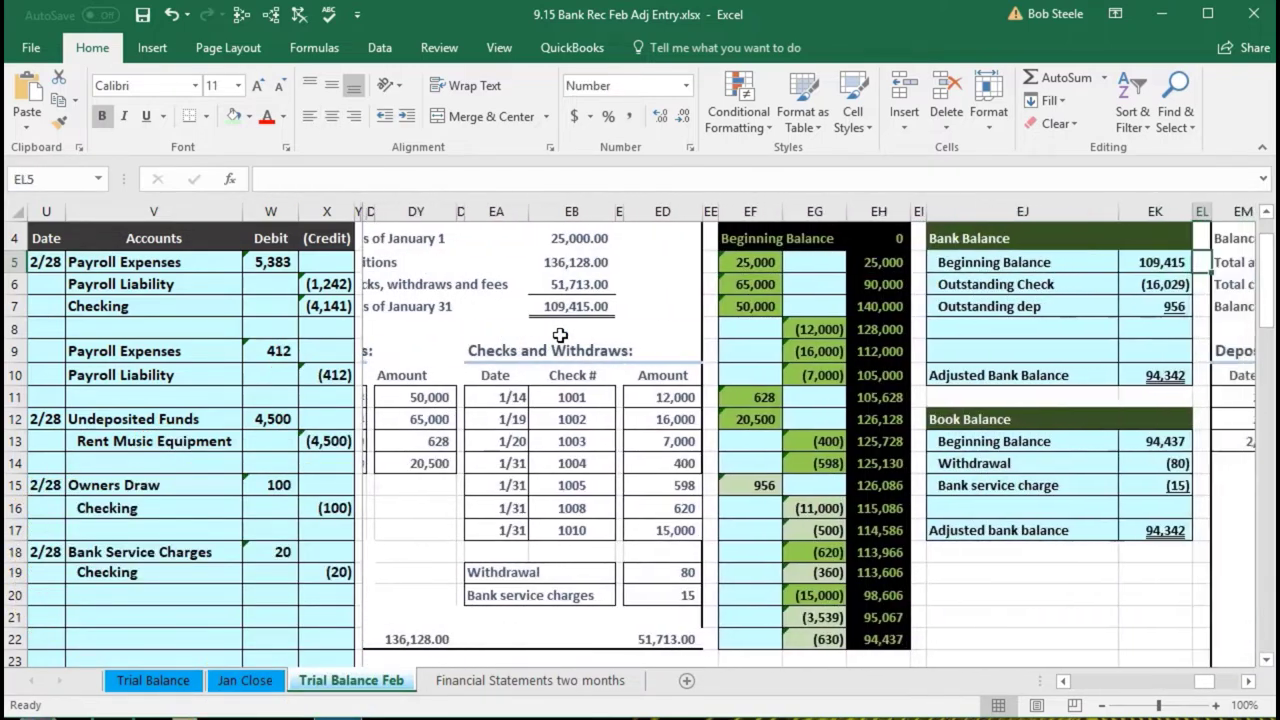
key("Right")
key("Right")
key("Right")
key("Right")
key("Right")
key("Right")
key("Right")
key("Right")
key("Right")
key("Right")
key("Right")
key("Right")
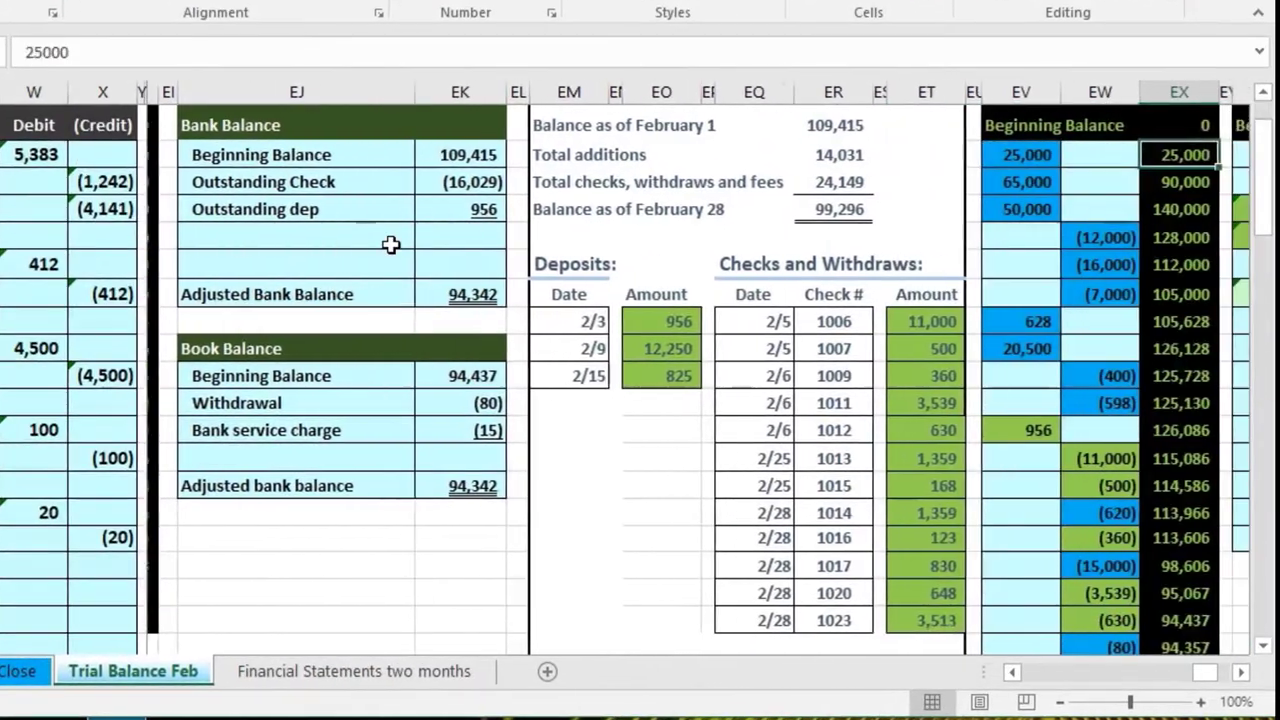
key("Right")
key("Right")
key("Right")
key("Right")
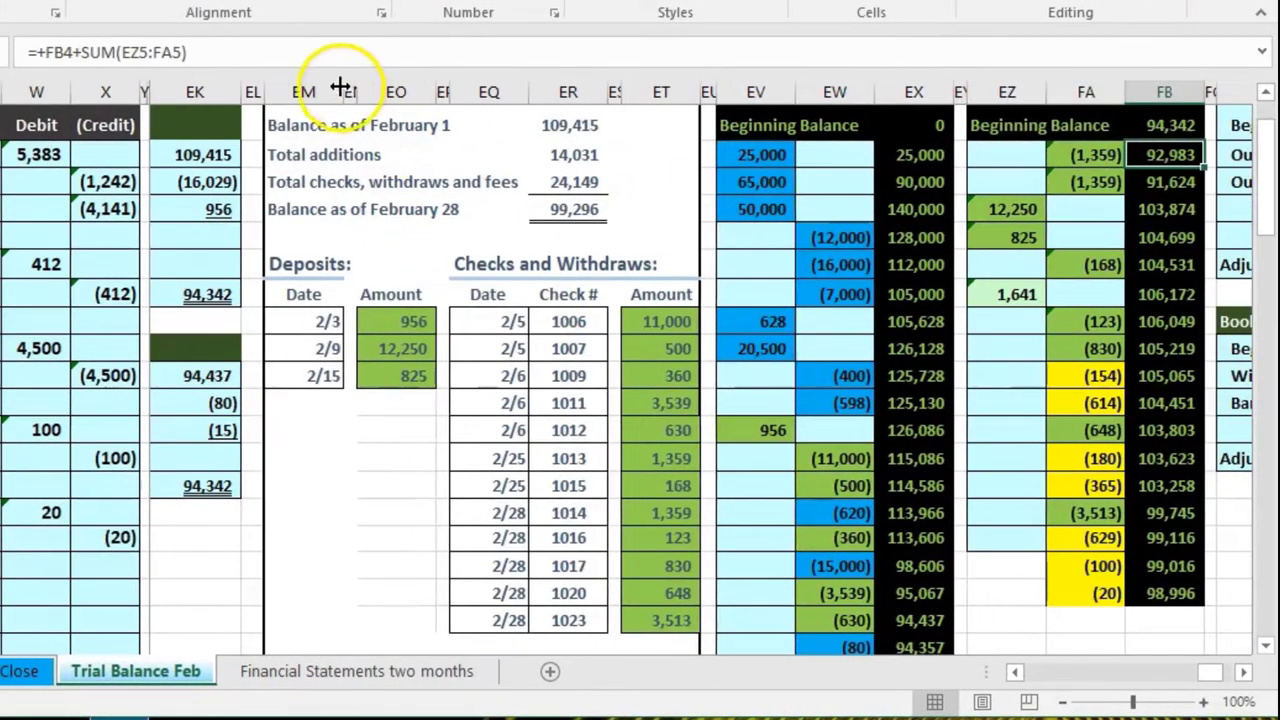
left_click(301, 92)
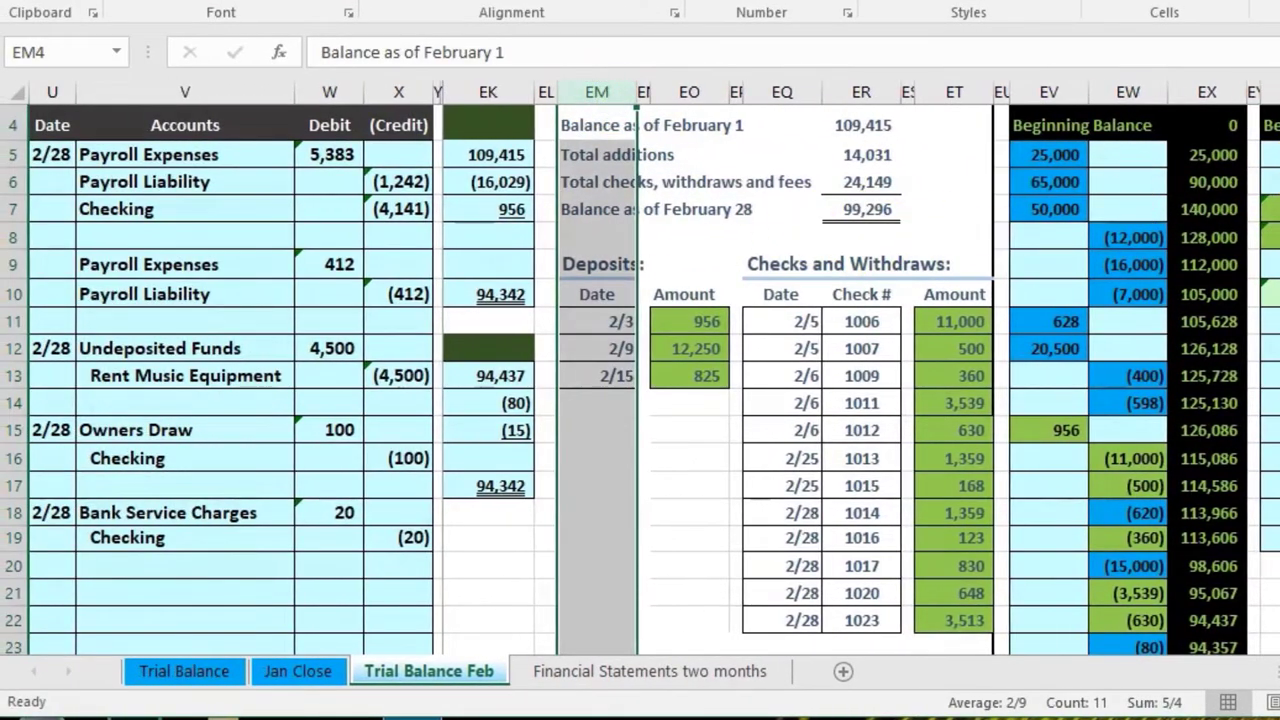
left_click(1279, 92)
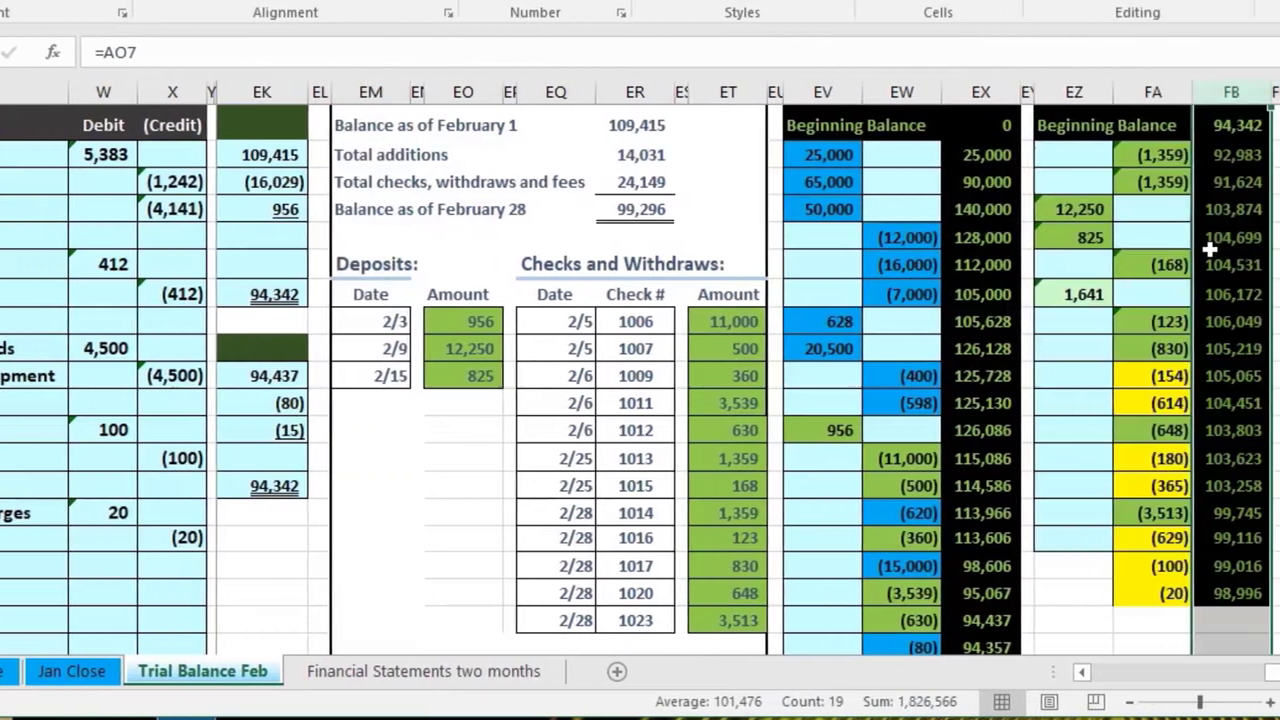
key("Right")
key("Right")
key("Right")
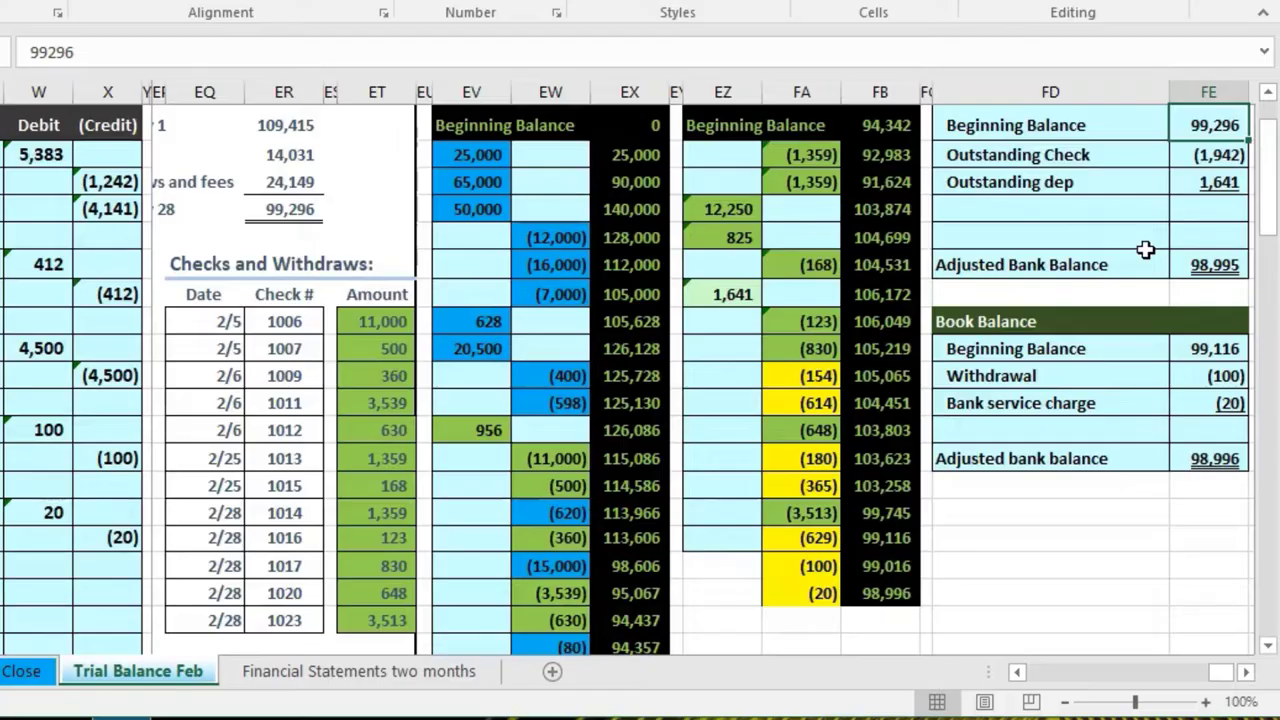
key("Right")
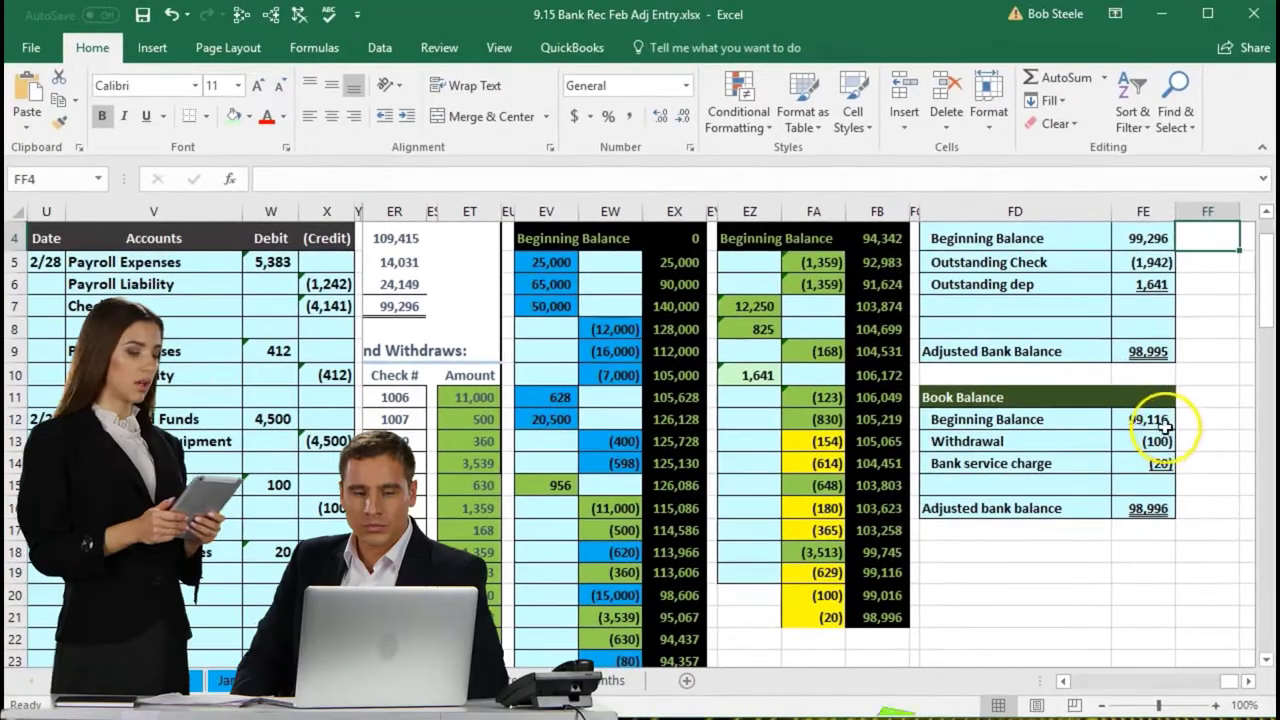
Step: Compare the reconciliation's book balance section, withdrawal and bank service charge with the journal entries and the Checking February ledger balances in FB19 and FB21
left_click(1165, 425)
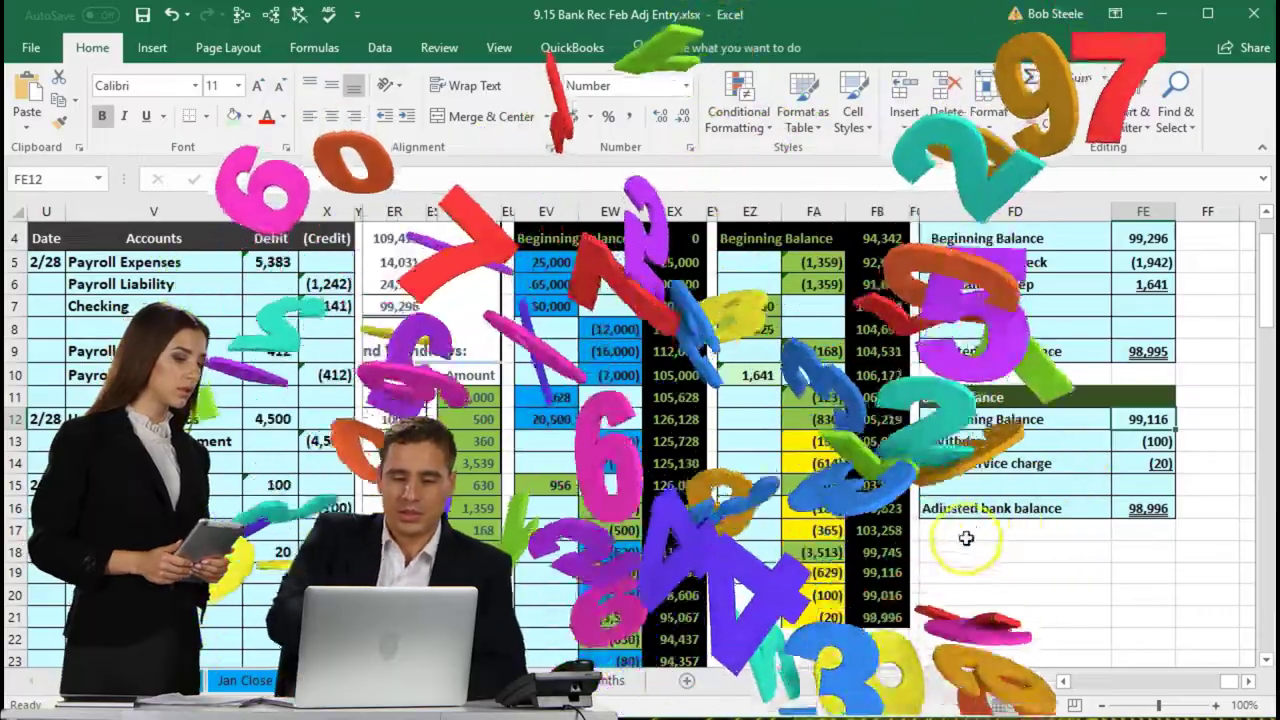
left_click(885, 571)
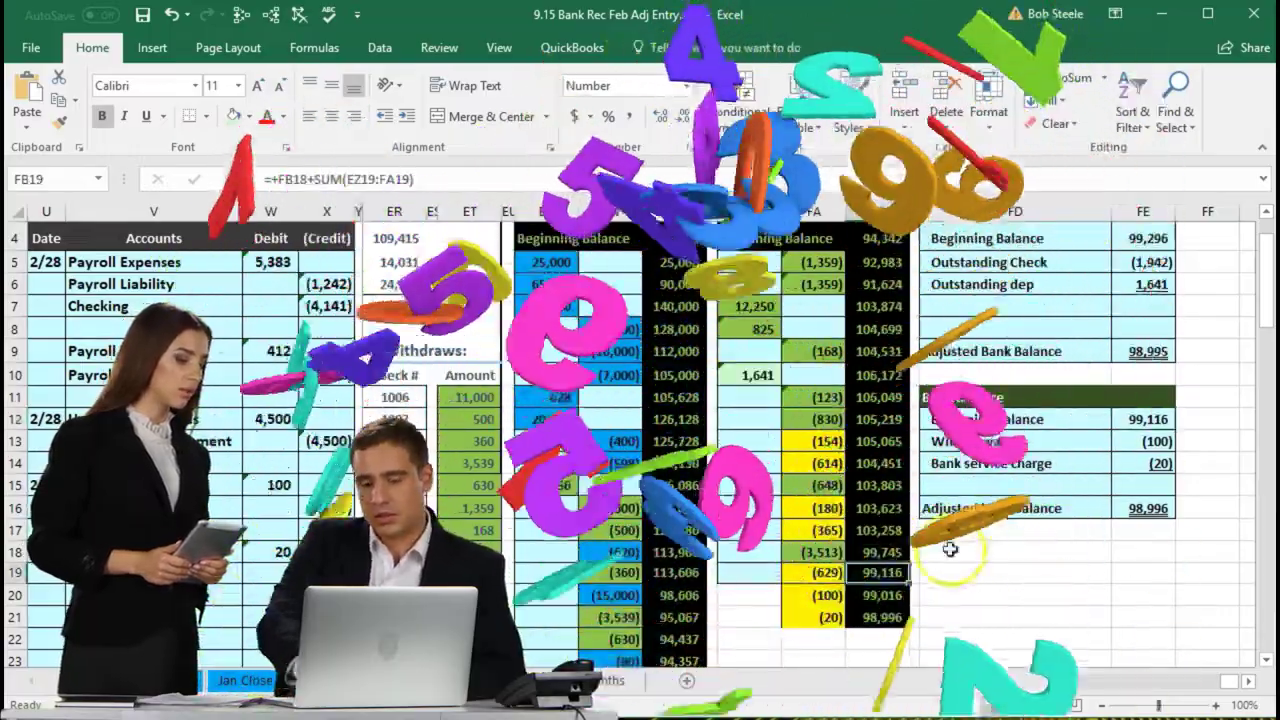
left_click_drag(1150, 441, 1125, 458)
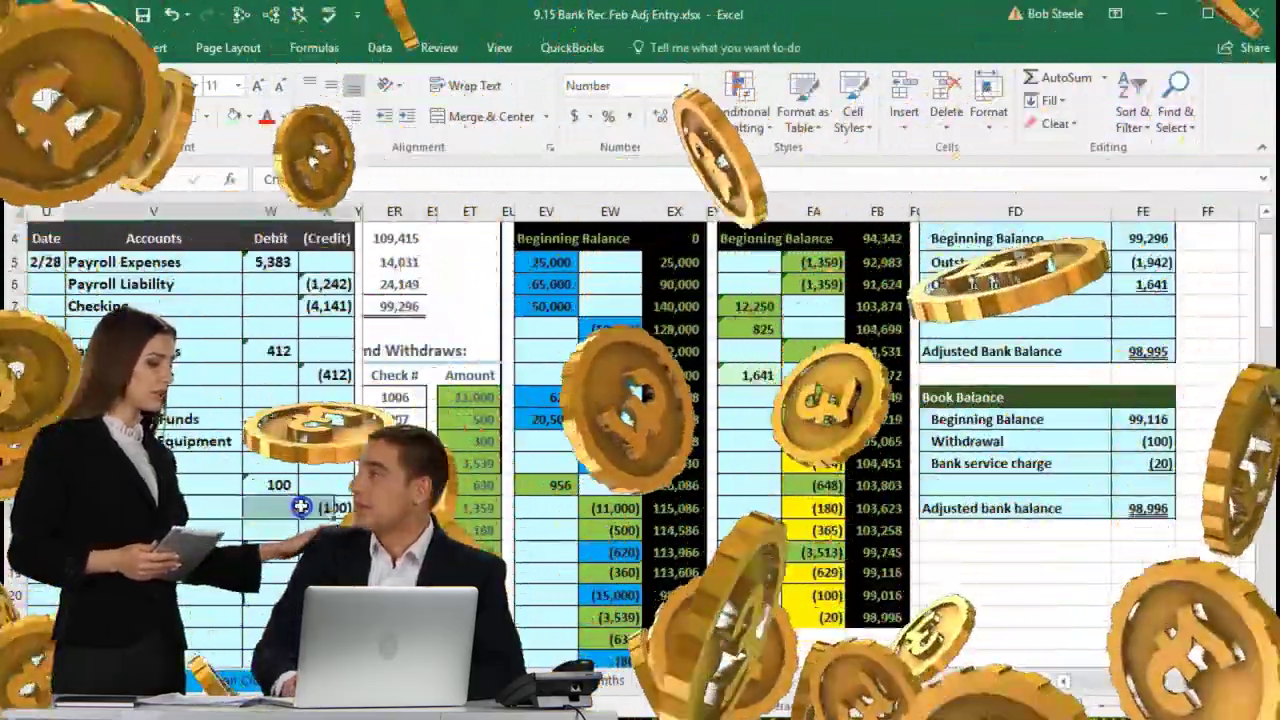
left_click_drag(97, 306, 270, 306)
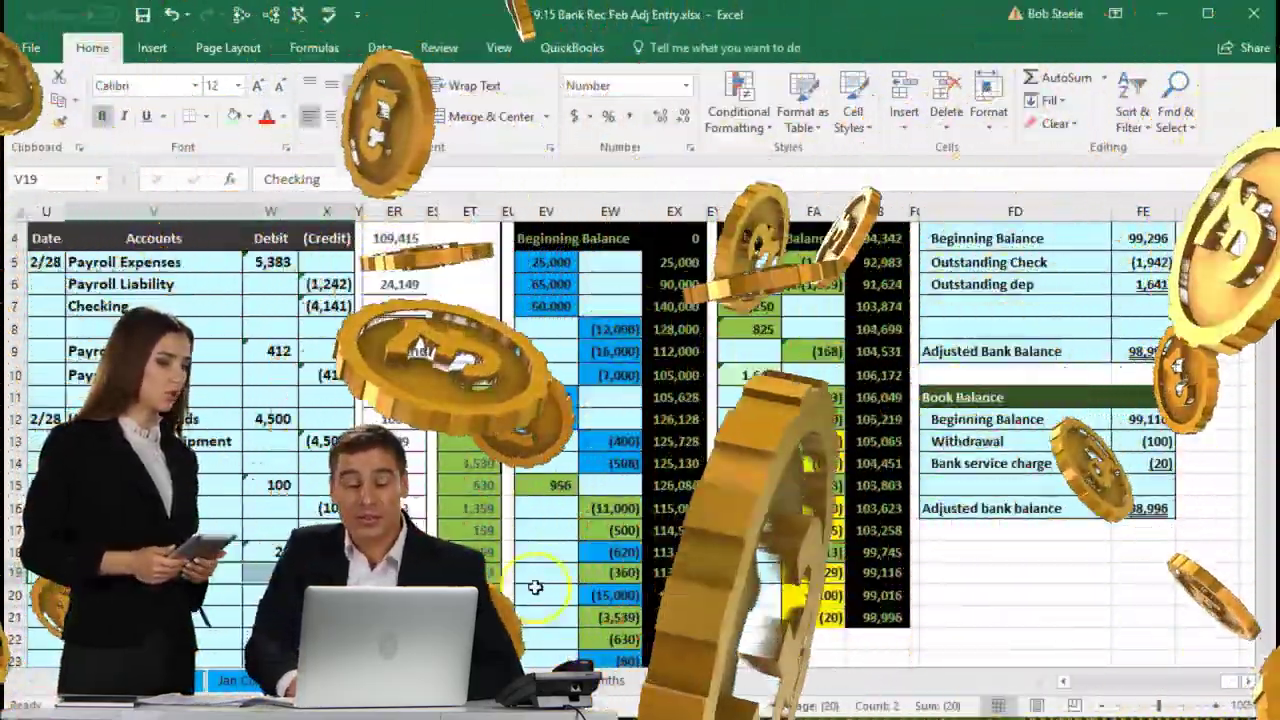
left_click(880, 617)
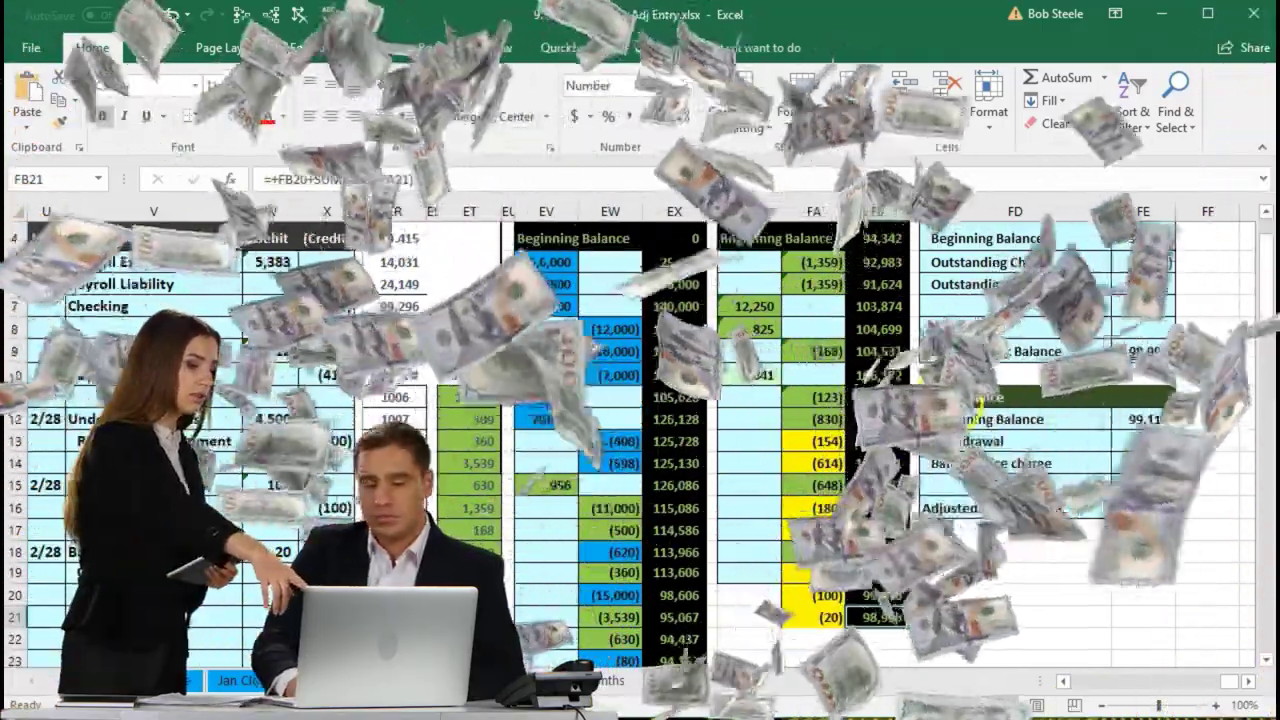
left_click_drag(1010, 397, 1140, 508)
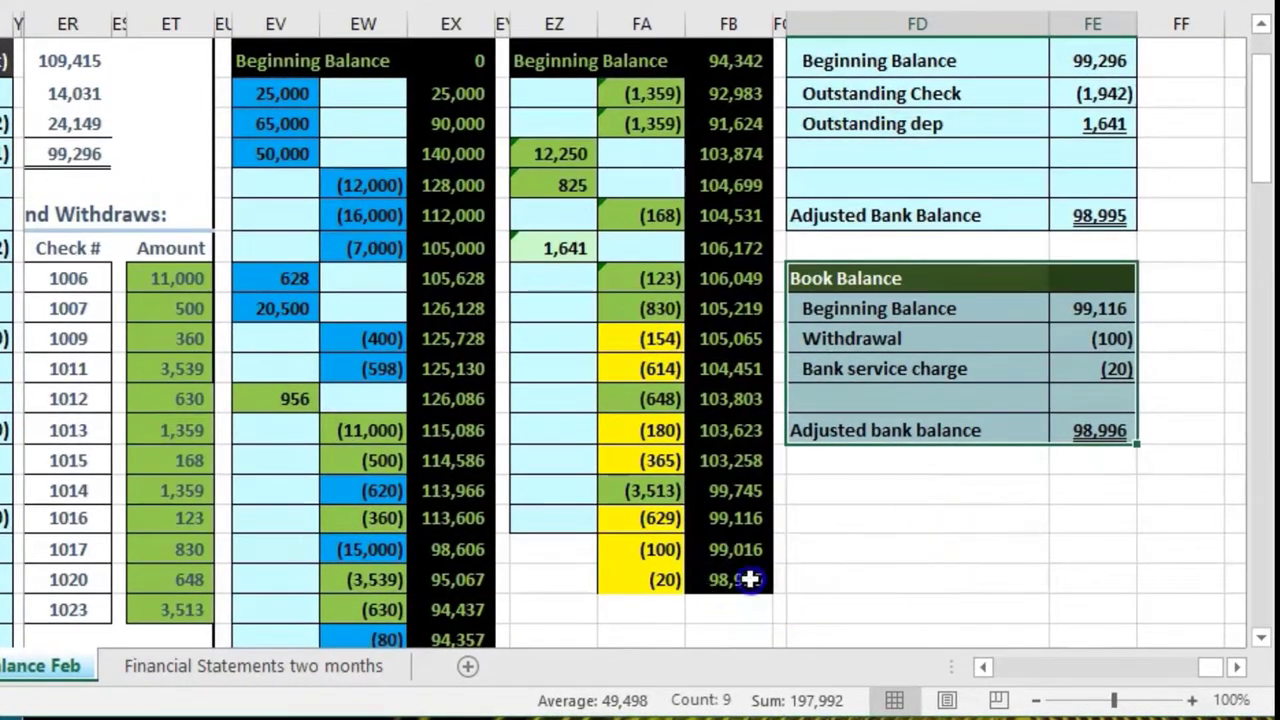
left_click(750, 579)
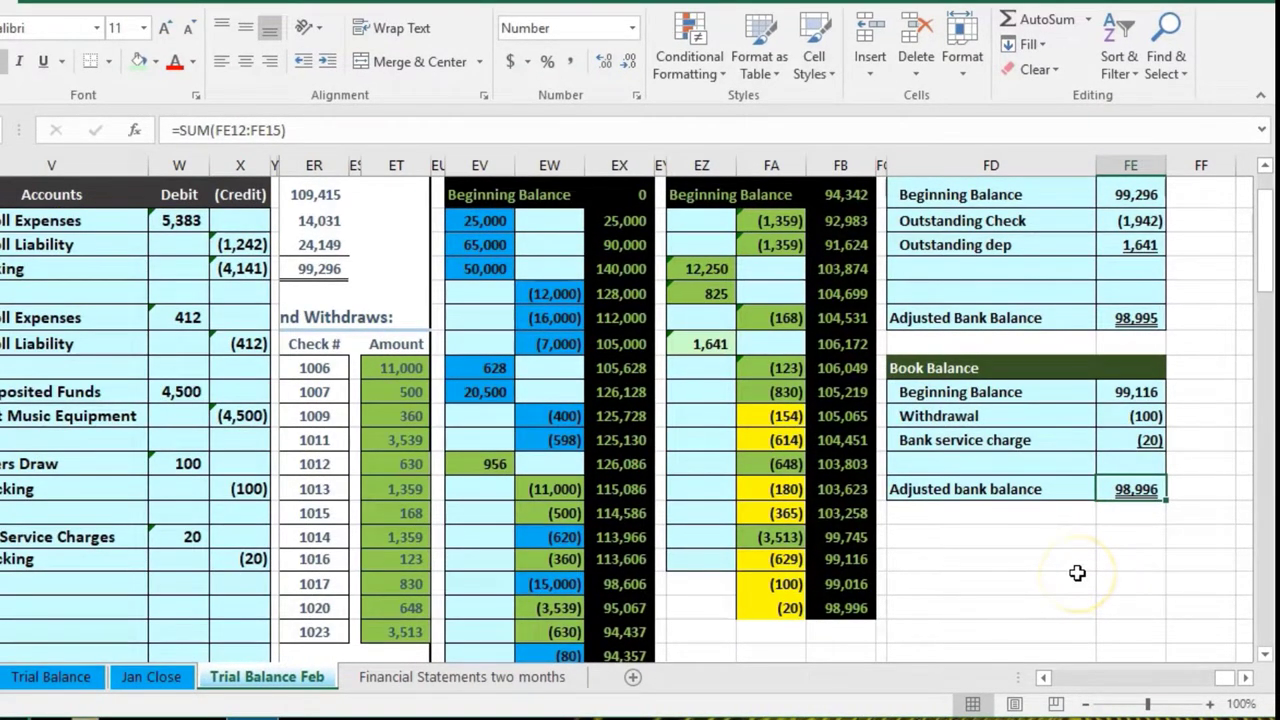
Step: Return from the February bank reconciliation to the February bank statement and examine its opening balance in ER4
scroll(1077, 573, "up", 2)
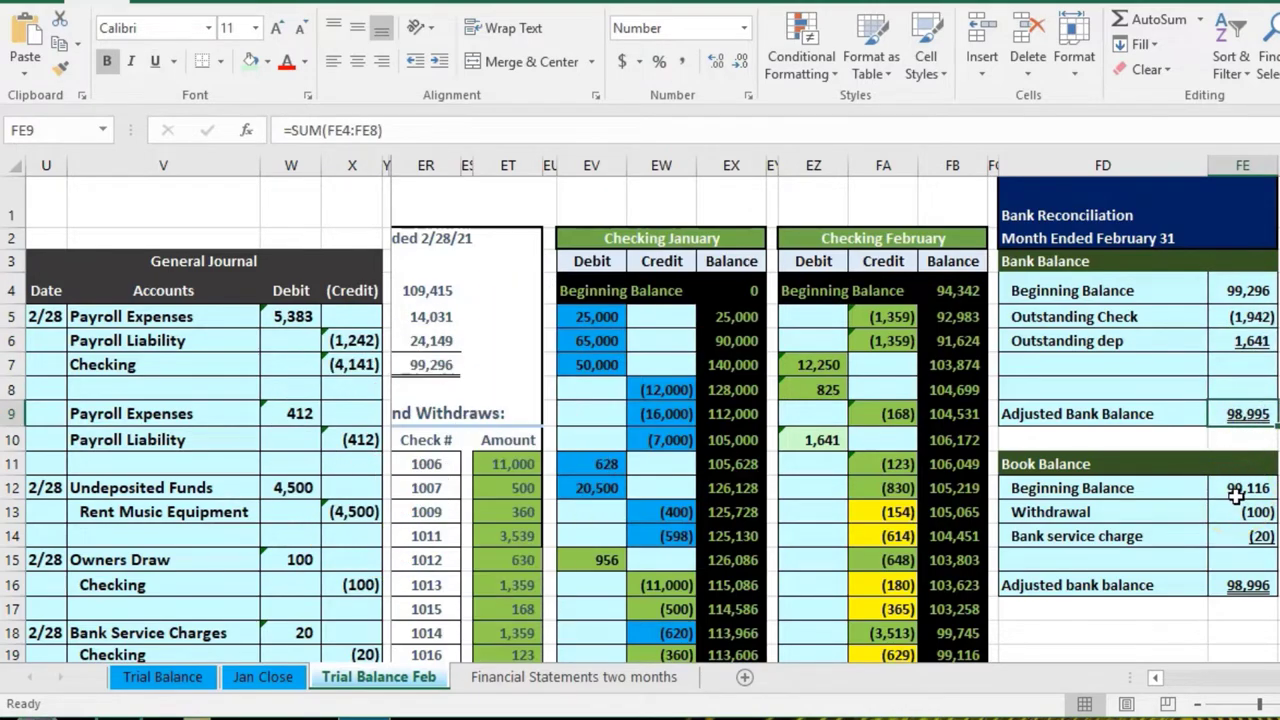
key("Left")
key("Left")
key("Left")
key("Left")
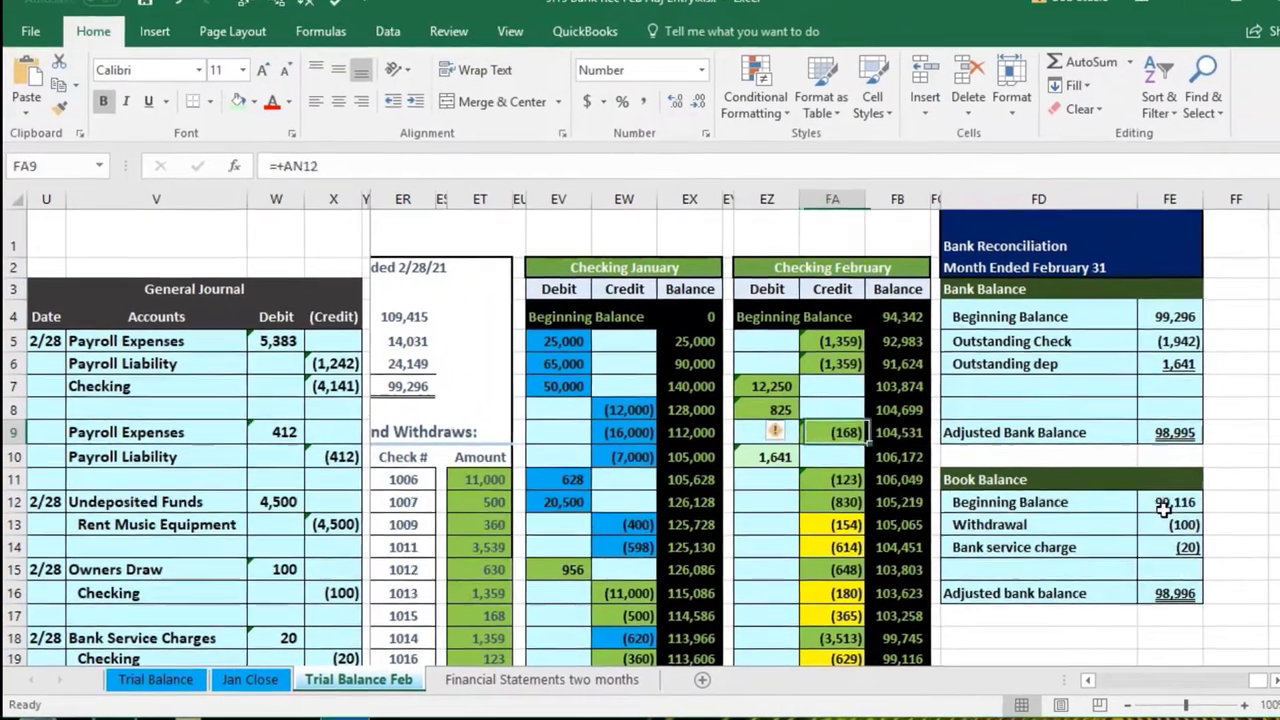
key("Left")
key("Left")
key("Left")
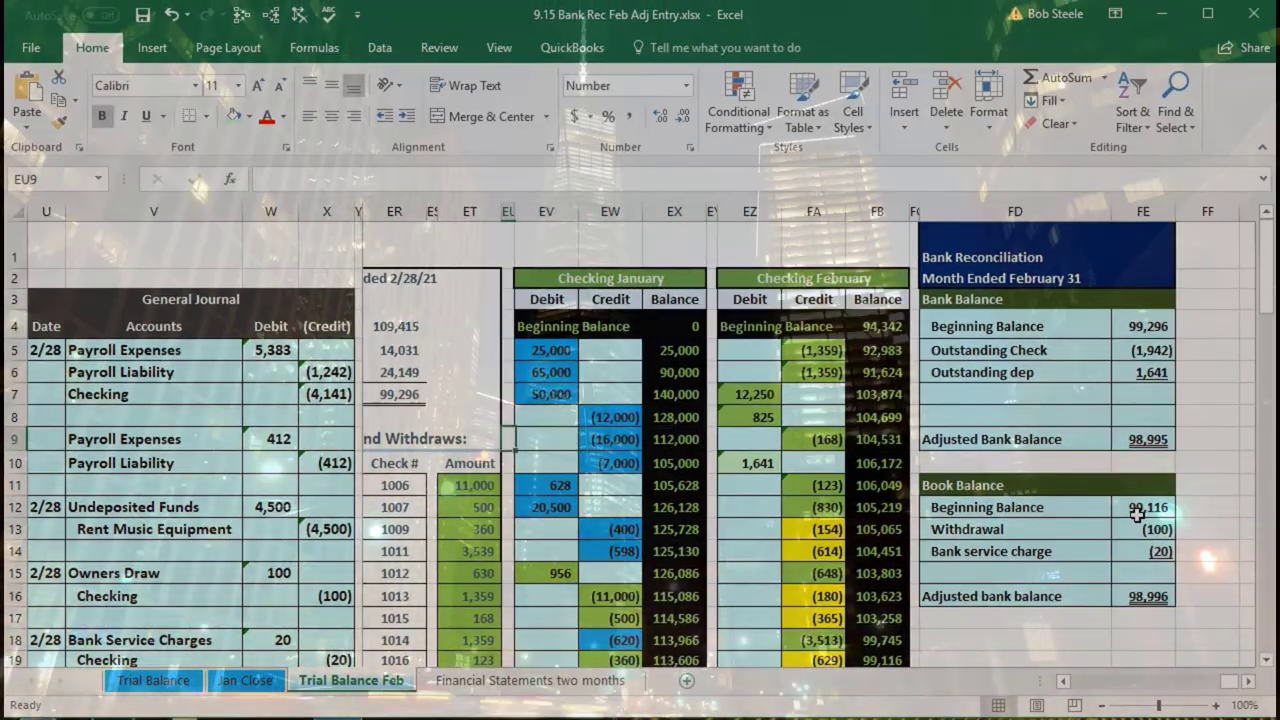
key("Left")
key("Left")
key("Left")
key("Left")
key("Left")
key("Left")
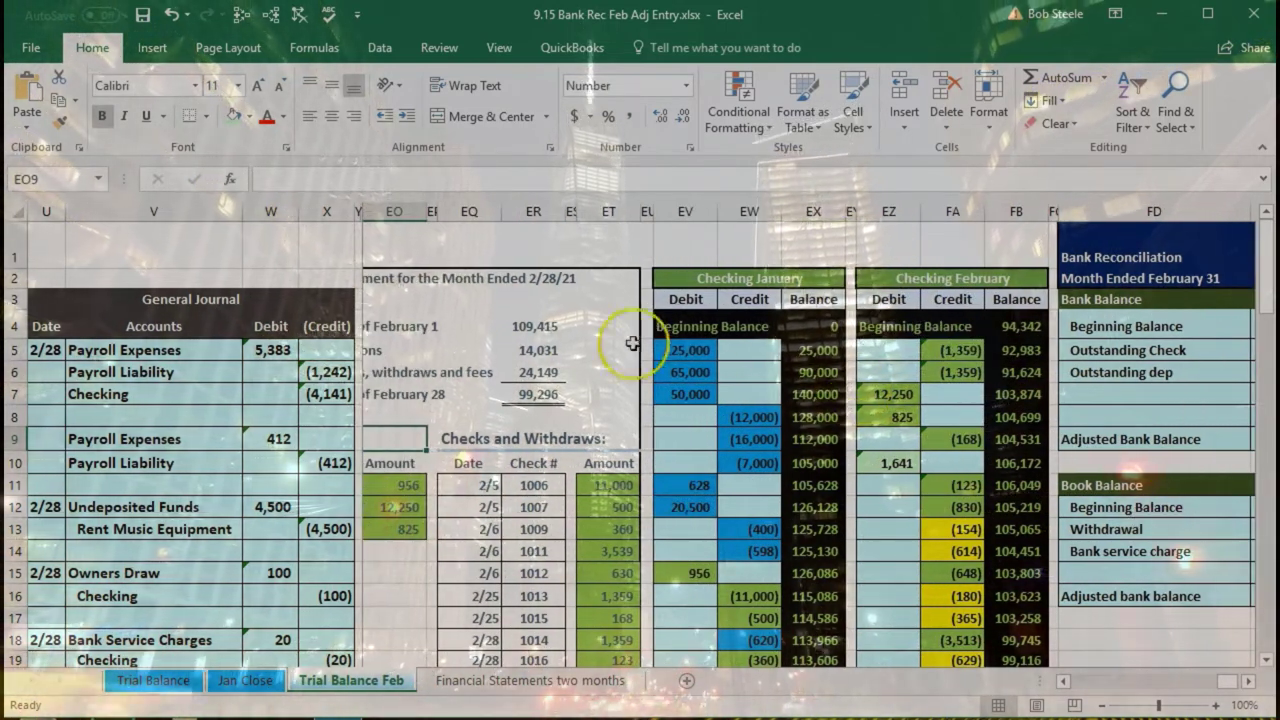
left_click(537, 327)
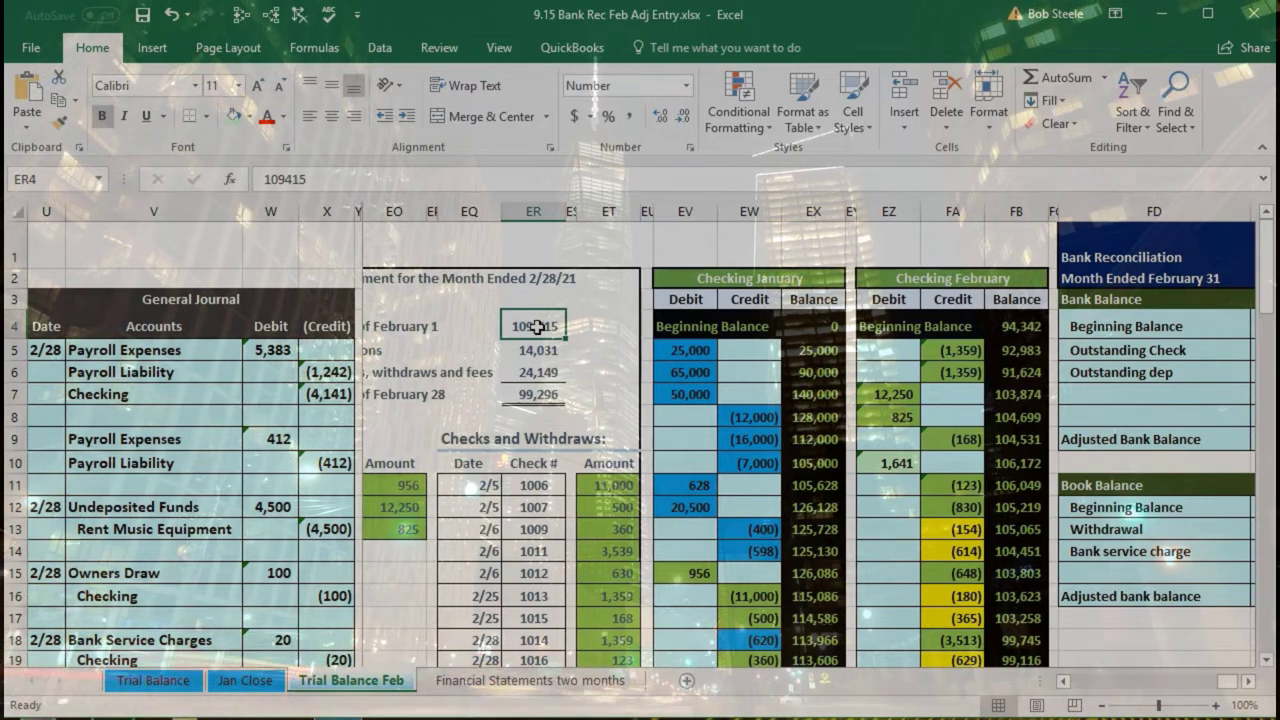
Step: Fill the withdrawal and service charge credits in FA20:FA21 of the Checking February ledger with green to mark them as cleared
scroll(537, 327, "down", 1)
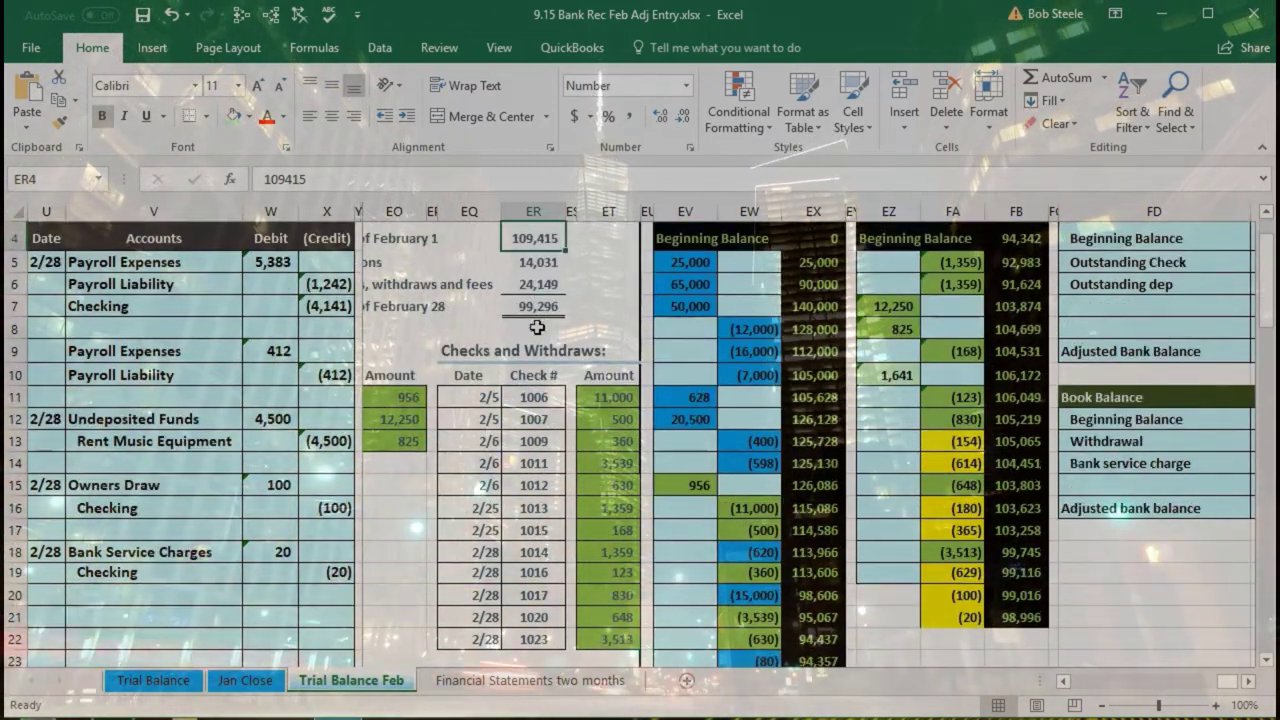
left_click_drag(942, 595, 952, 615)
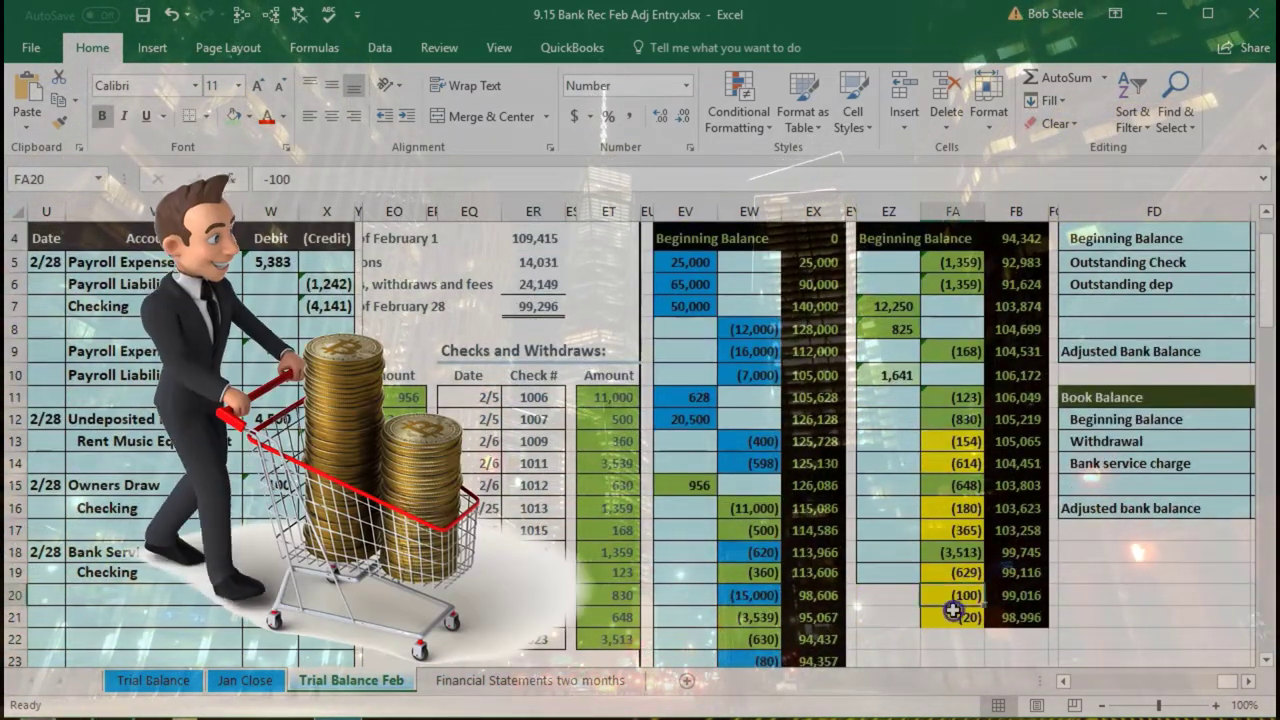
right_click(952, 615)
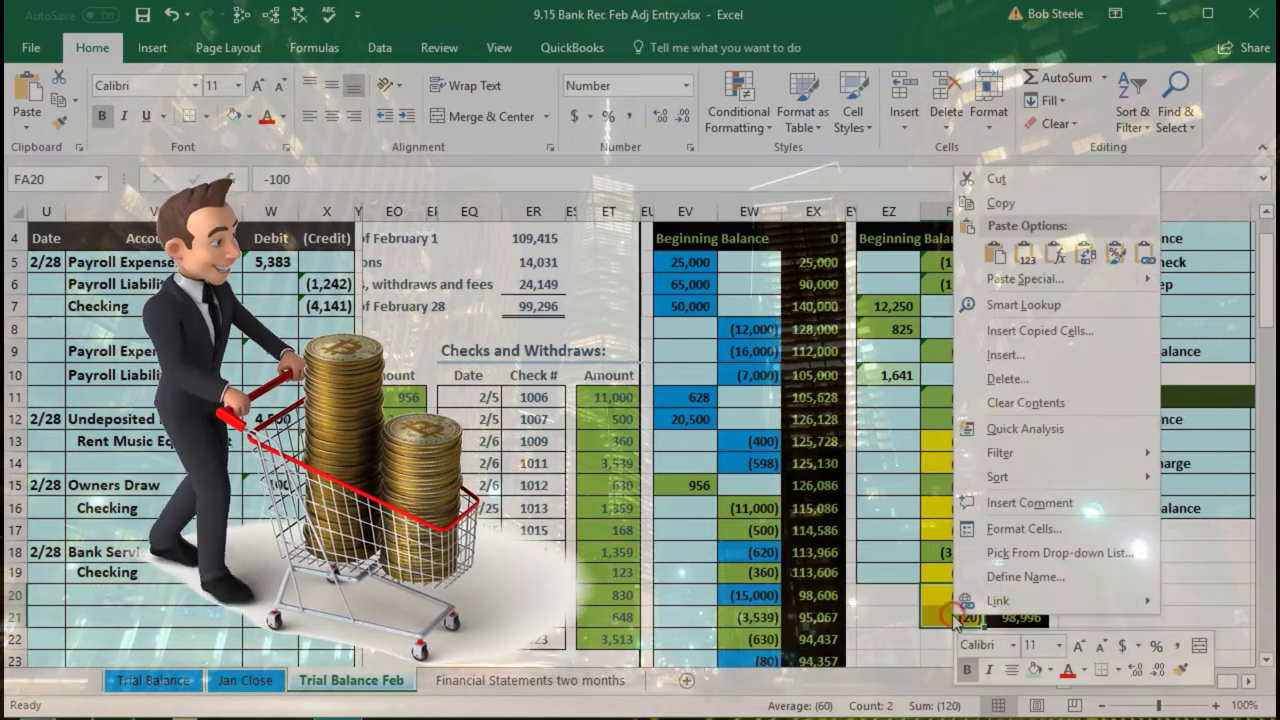
left_click(1047, 669)
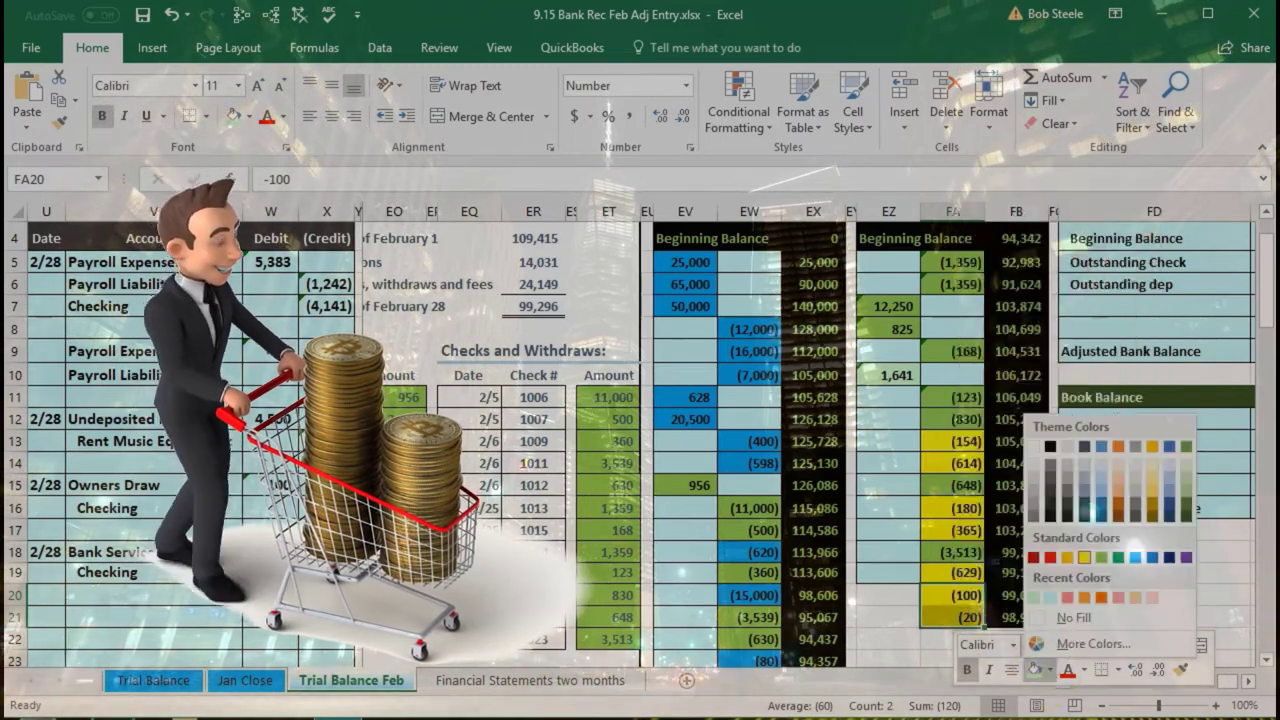
left_click(1101, 557)
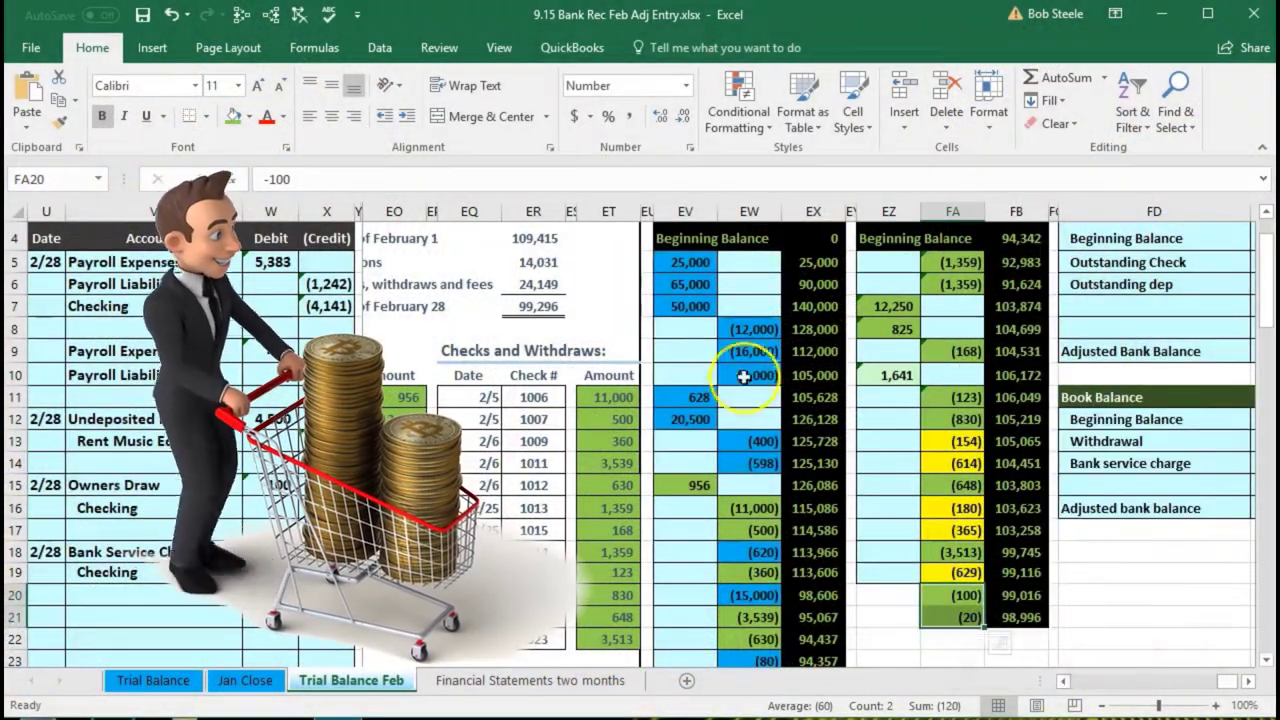
Step: Review the bank statement's opening balance, total additions, total checks, withdraws and fees, and February 28 balance in ER4:ER7
left_click(538, 262)
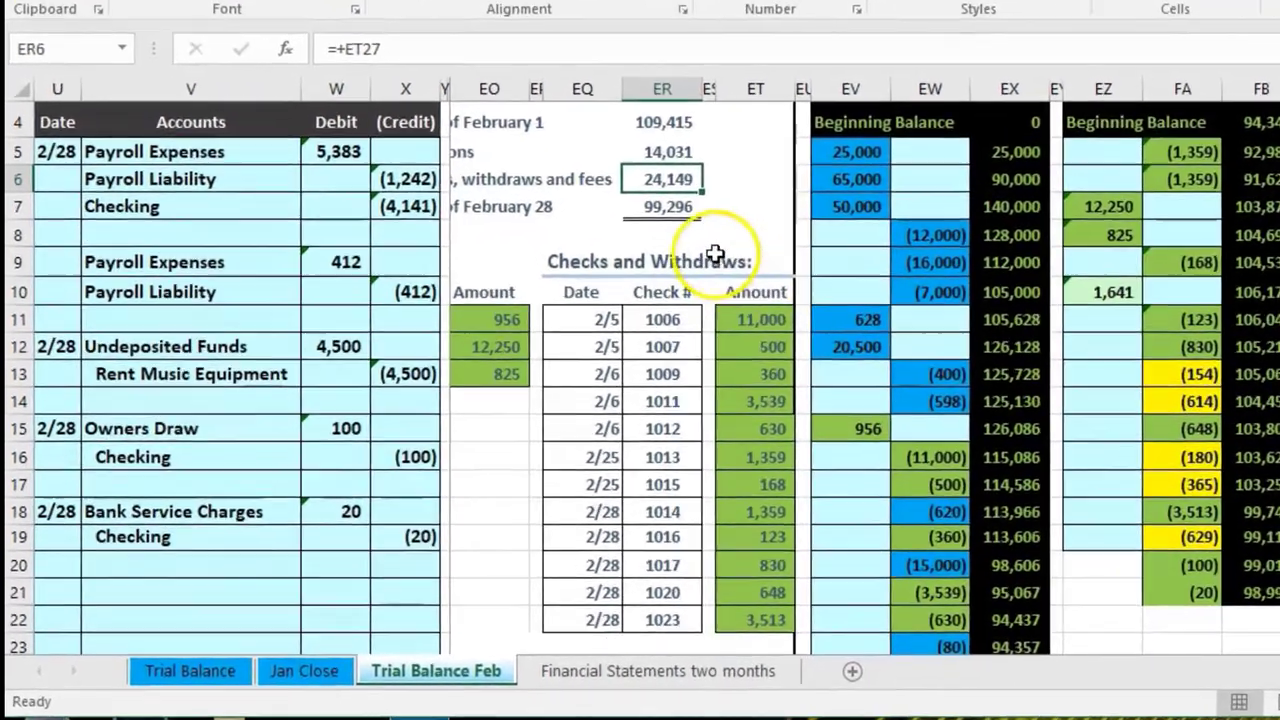
left_click(588, 269)
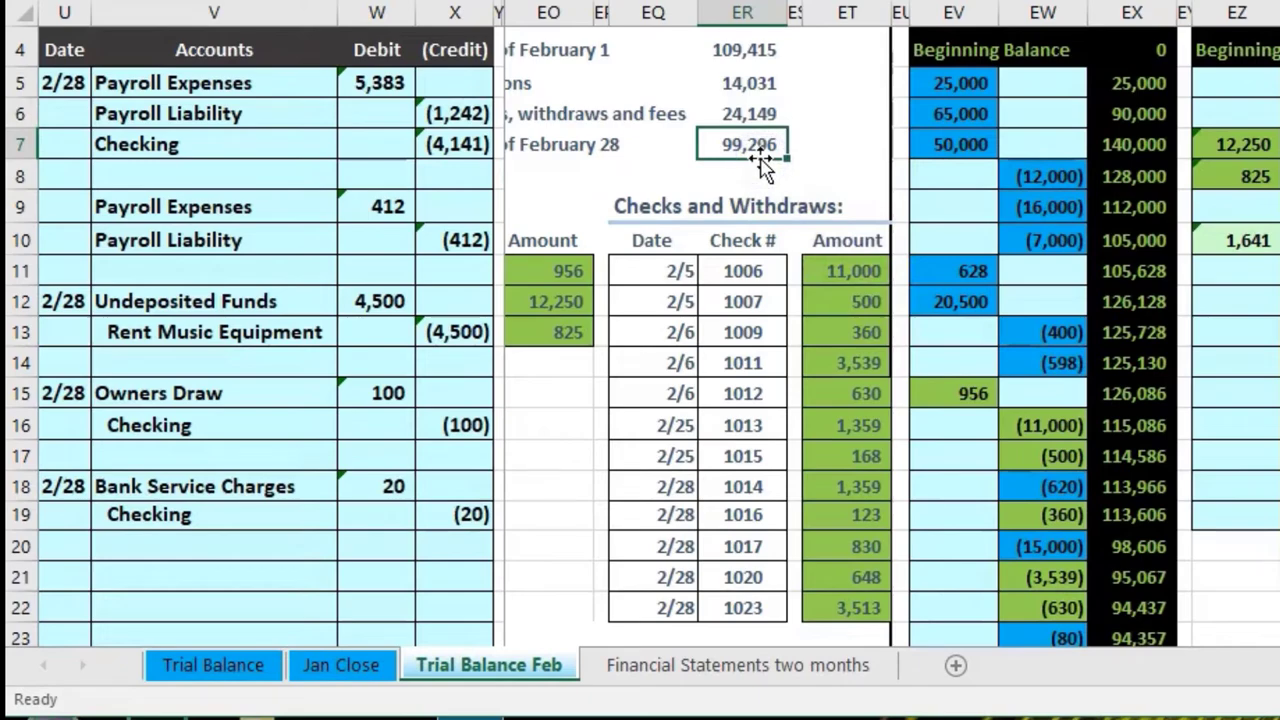
left_click(752, 50)
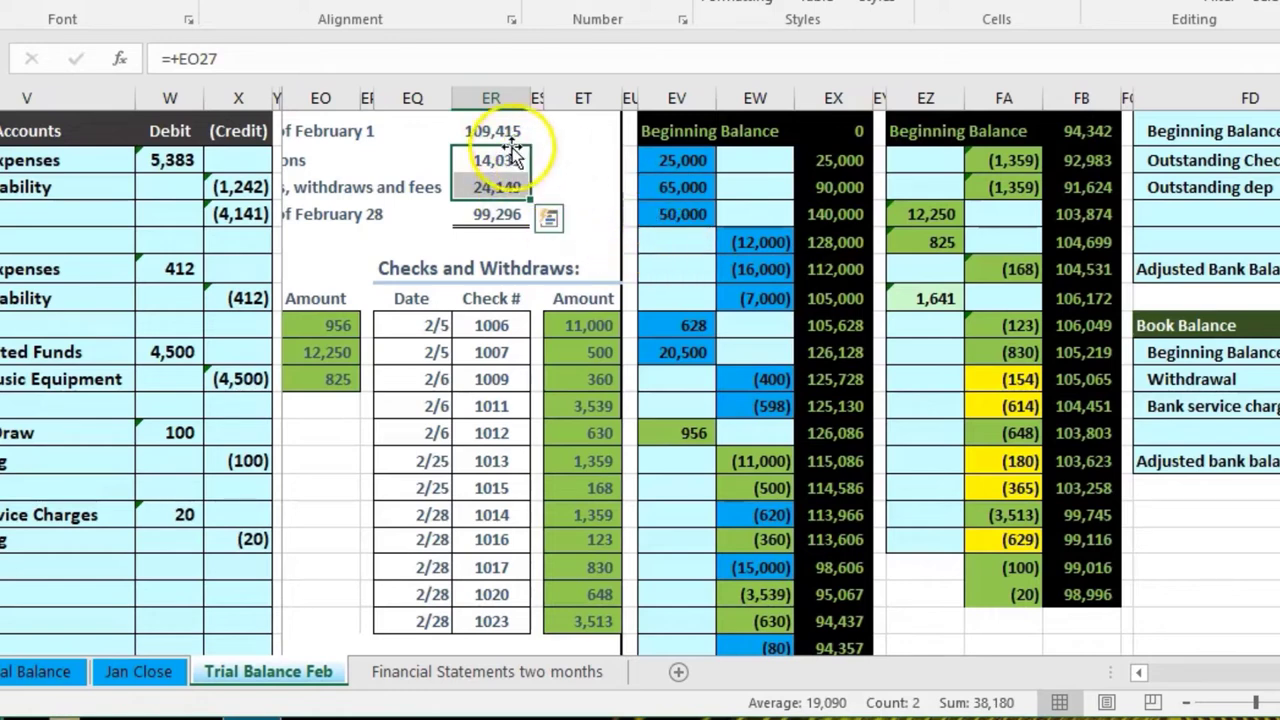
Step: Compare the bank statement's additions, deductions and February 28 balance in ER5:ER7 with the yellow uncleared credit in FA13 of the Checking February ledger
left_click_drag(506, 160, 506, 187)
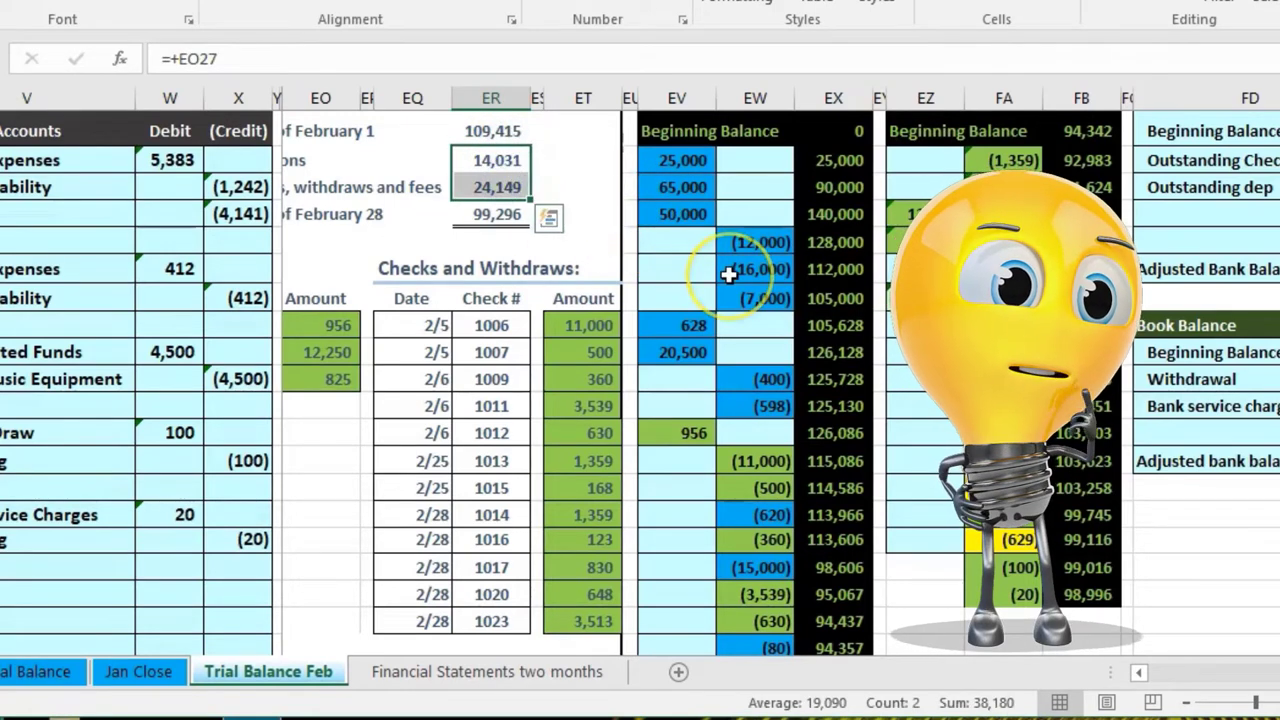
left_click(492, 210)
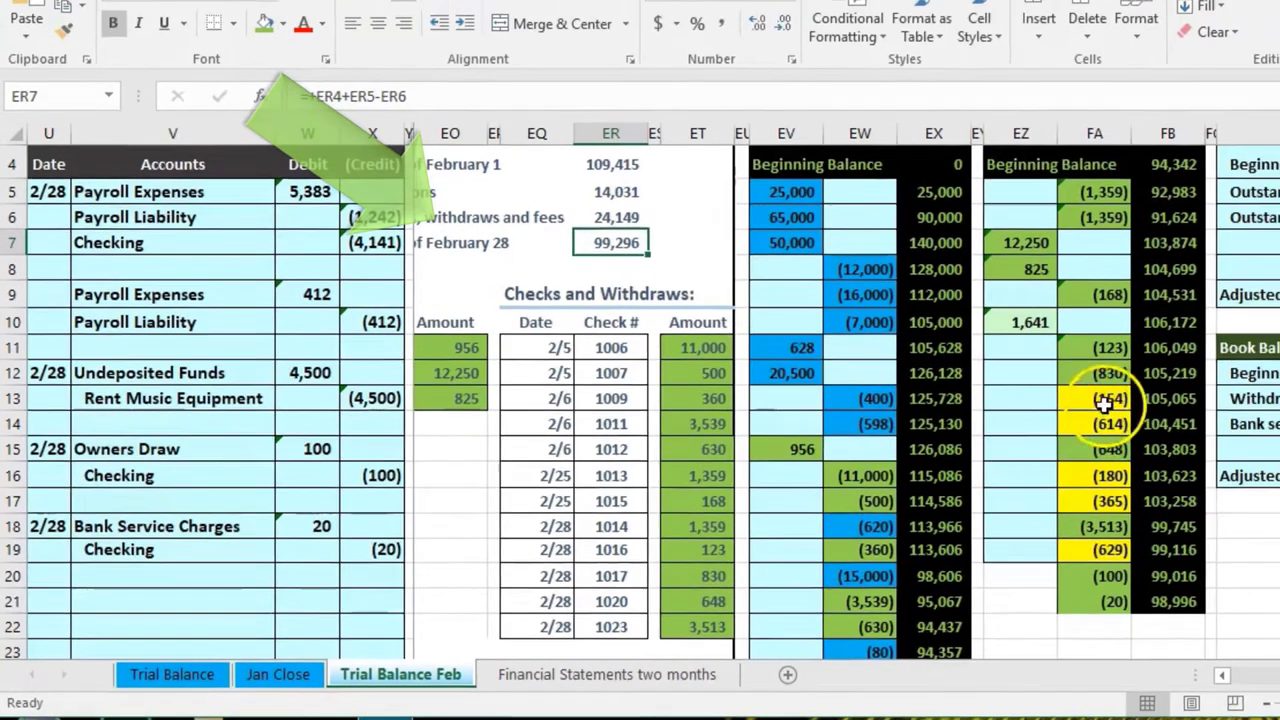
left_click(1160, 379)
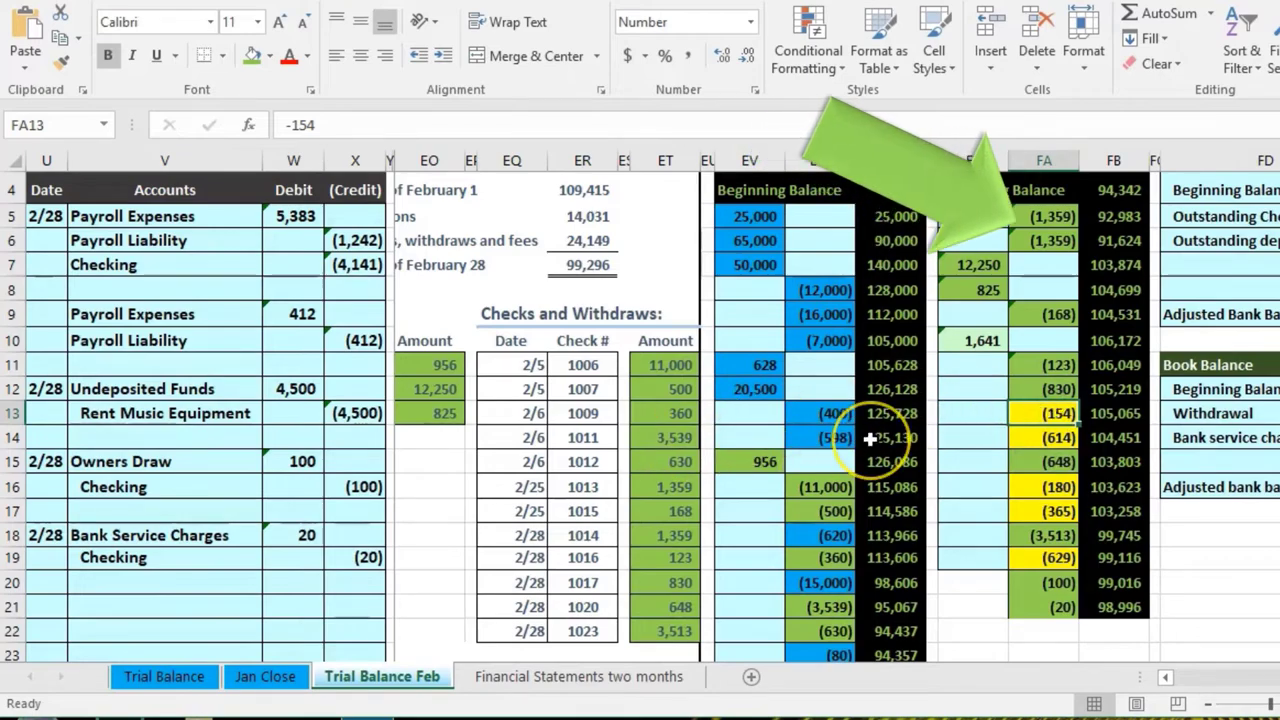
Step: Return to the February bank reconciliation and examine the outstanding check formula in FE5 against the yellow credits in the Checking February ledger
key("Right")
key("Right")
key("Right")
key("Right")
key("Right")
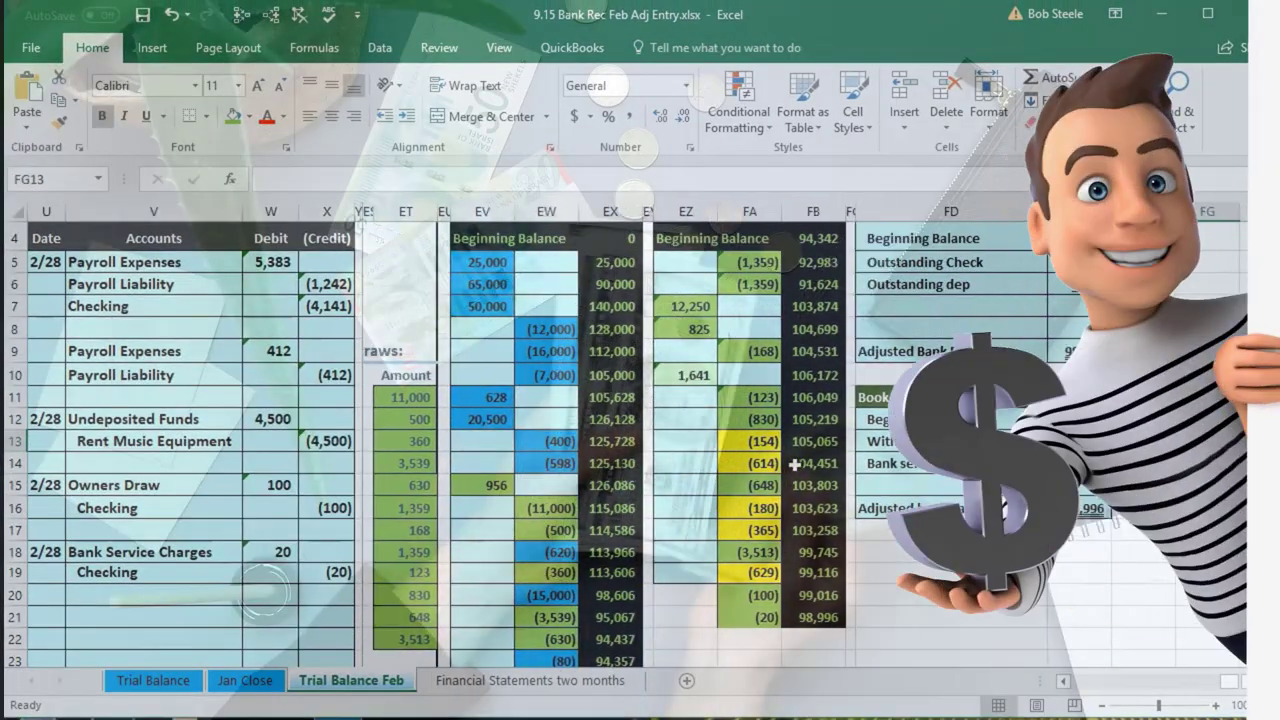
key("Right")
scroll(795, 464, "up", 1)
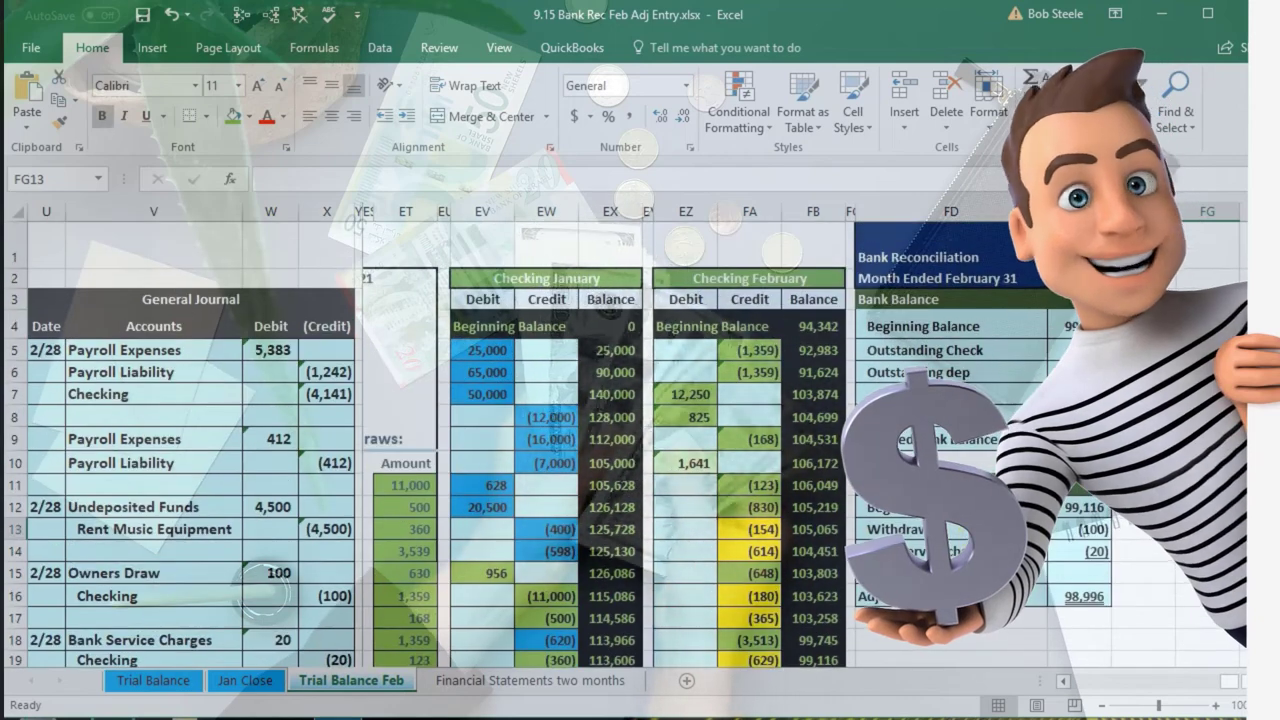
left_click(1070, 349)
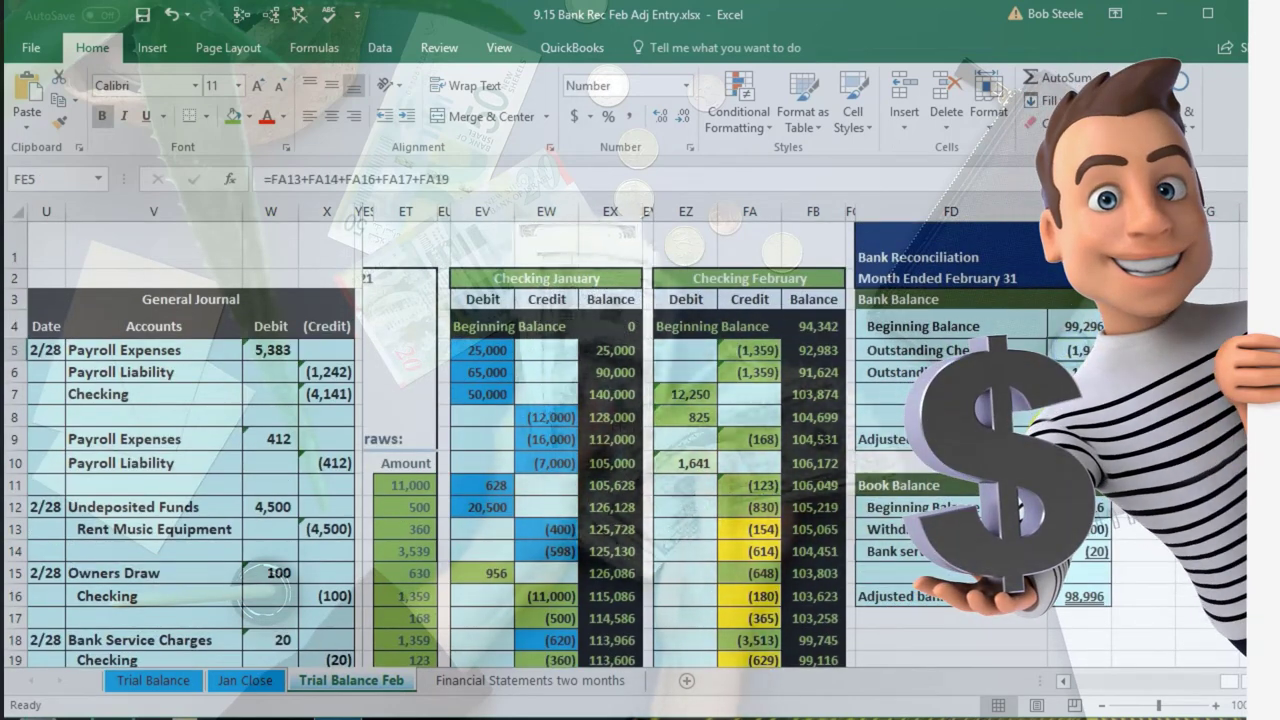